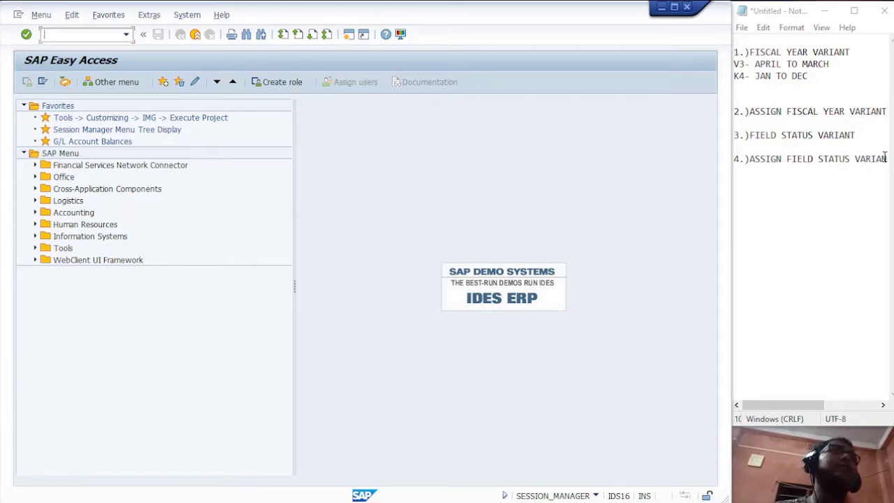
Change item 3 in the notes to read "FIELD STATUS GROUP".
click(868, 139)
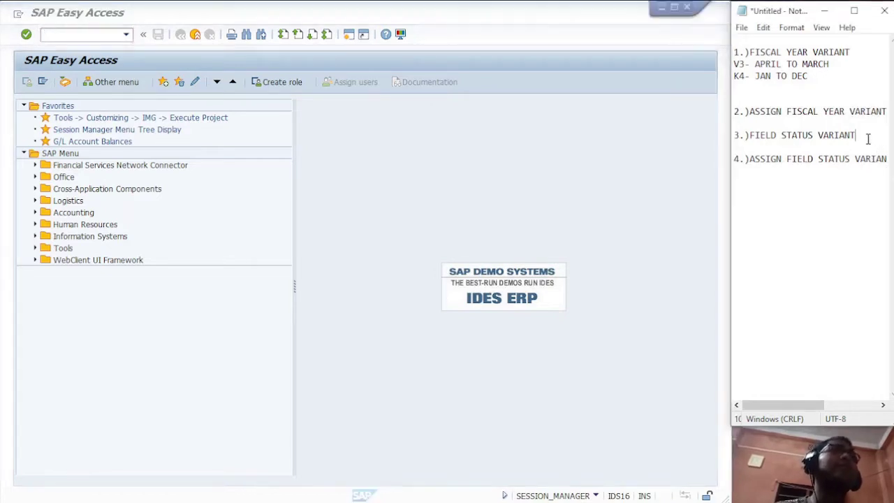
key(BackSpace)
key(BackSpace)
key(BackSpace)
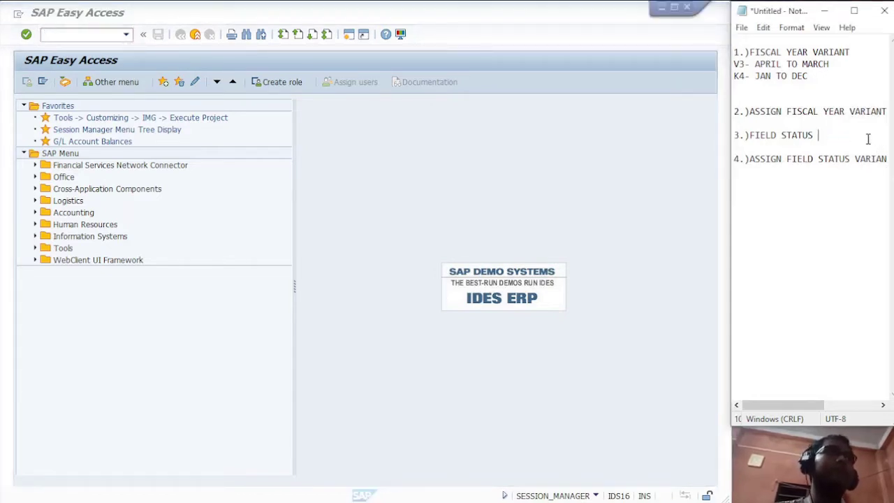
text(GROUP)
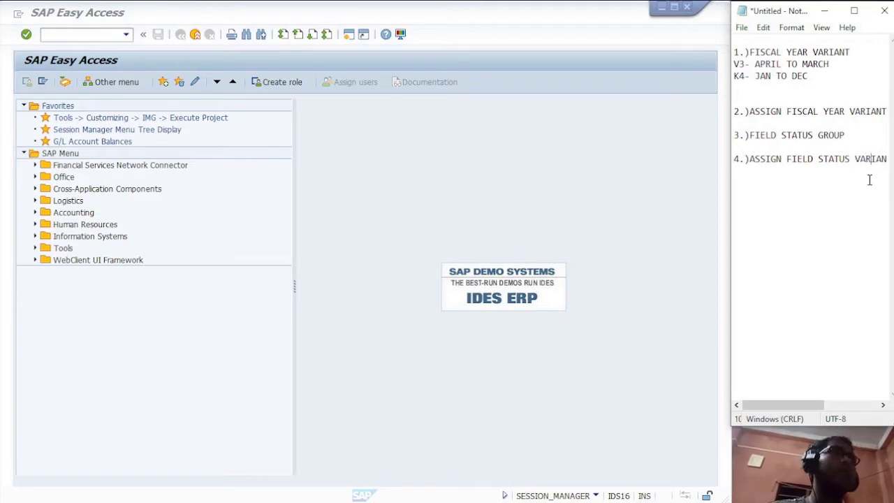
In item 4 of the notes, replace the word VARIANT after "ASSIGN FIELD STATUS" with GROUP.
key(Right)
key(BackSpace)
key(BackSpace)
key(BackSpace)
key(BackSpace)
key(BackSpace)
key(BackSpace)
key(BackSpace)
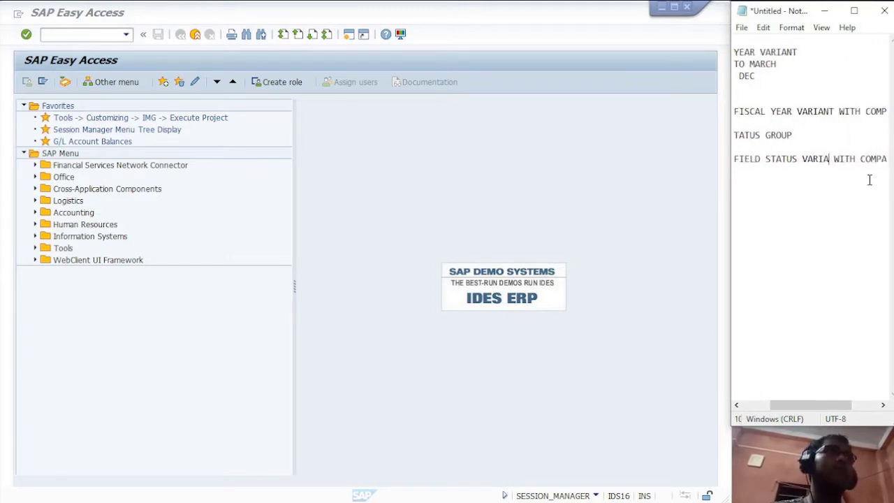
text(GROUP)
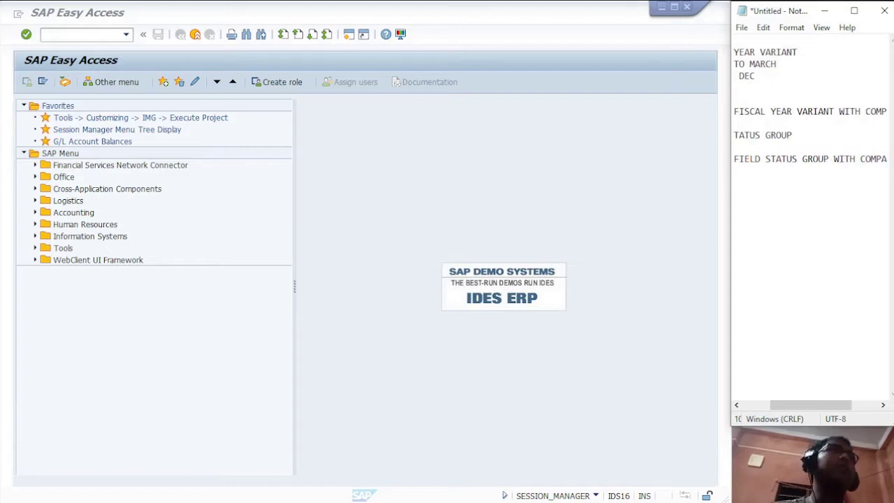
drag(818, 405, 790, 404)
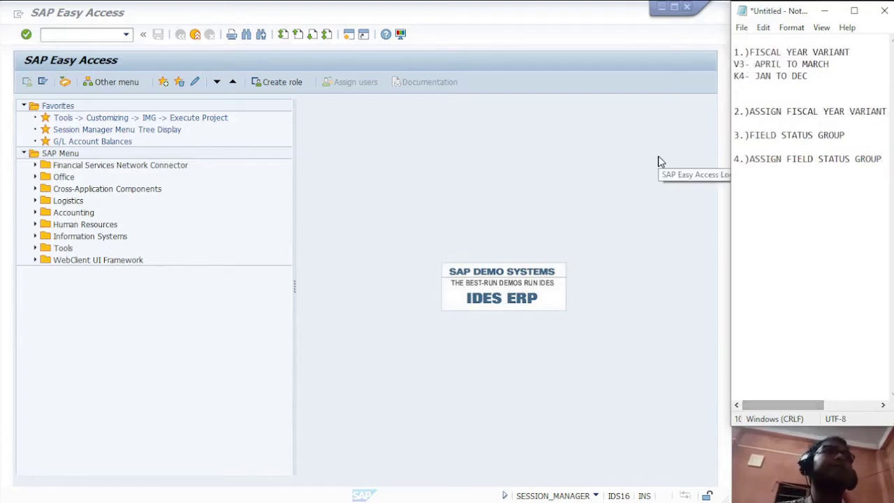
Switch to SAP and run transaction /NOB29 to open the fiscal year variants overview.
click(48, 36)
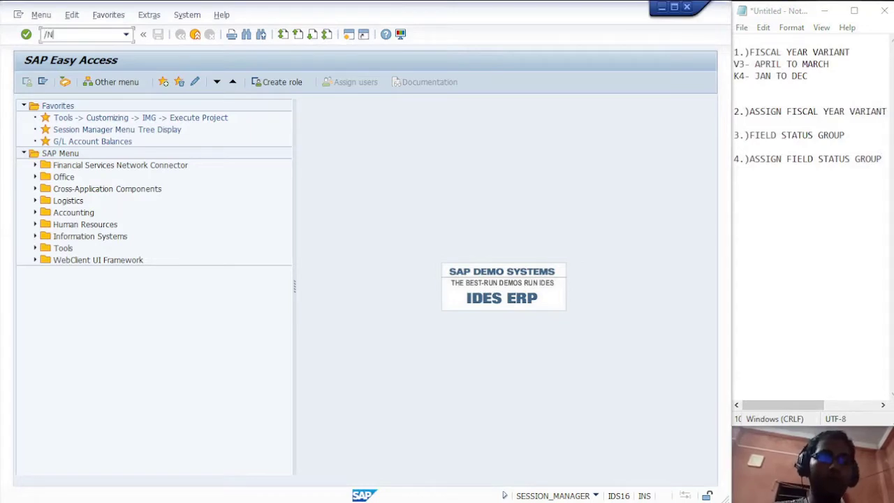
text(/NOB)
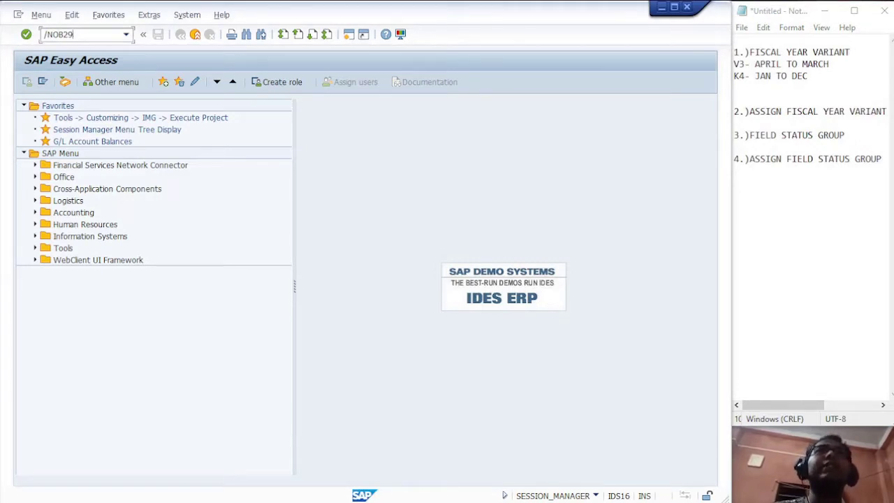
text(29)
key(Return)
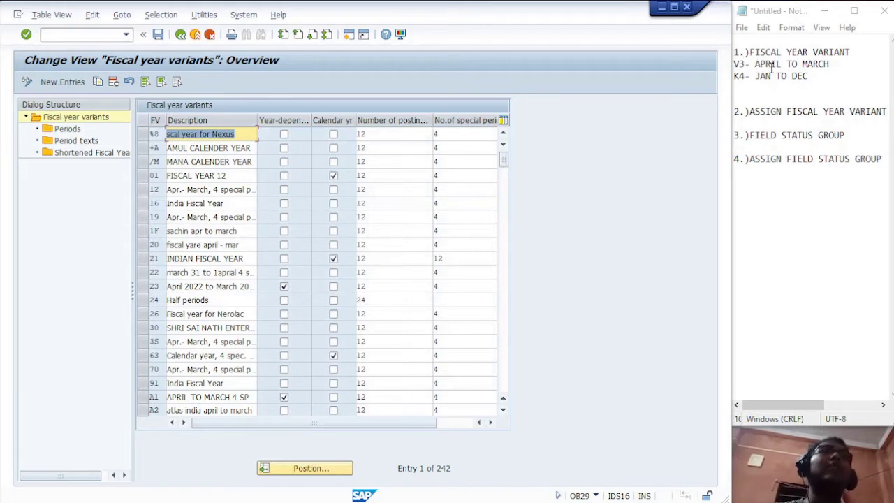
Create a new fiscal year variant entry E3 with the description "APRIL-MARCH,SPECIAL PERIOD 4".
click(75, 82)
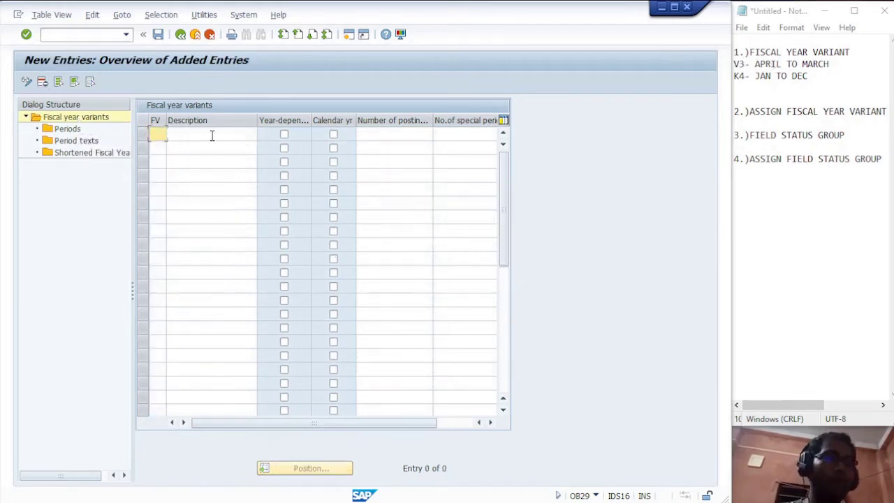
text(e3)
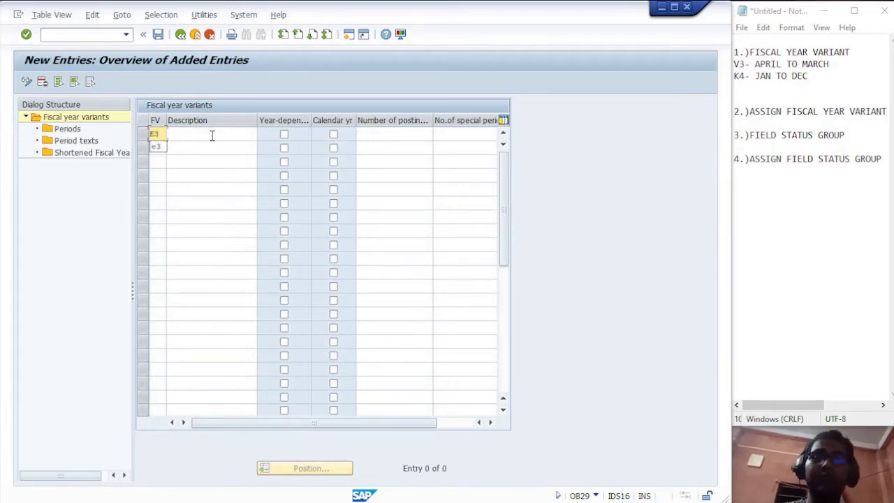
click(212, 135)
text(A)
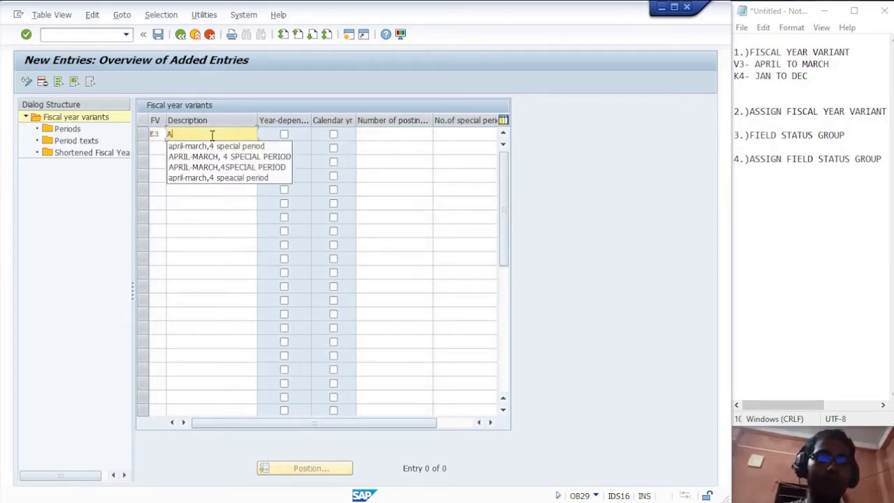
text(PRIL)
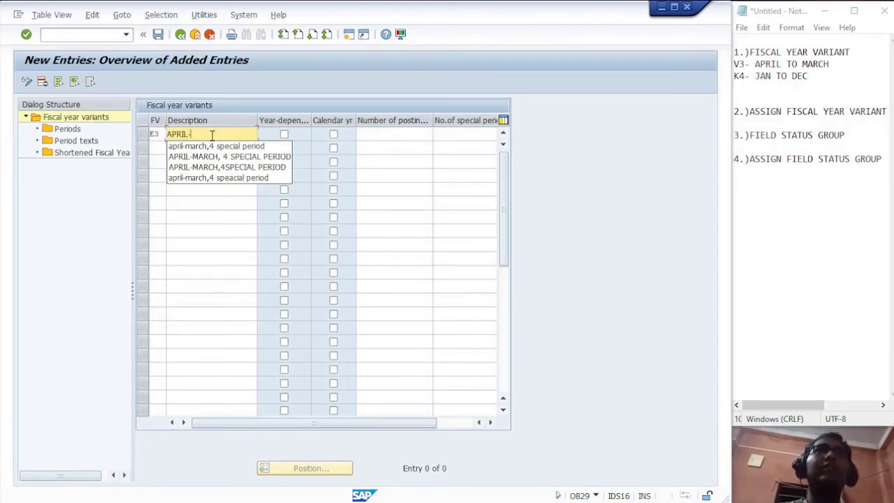
text(-MARC)
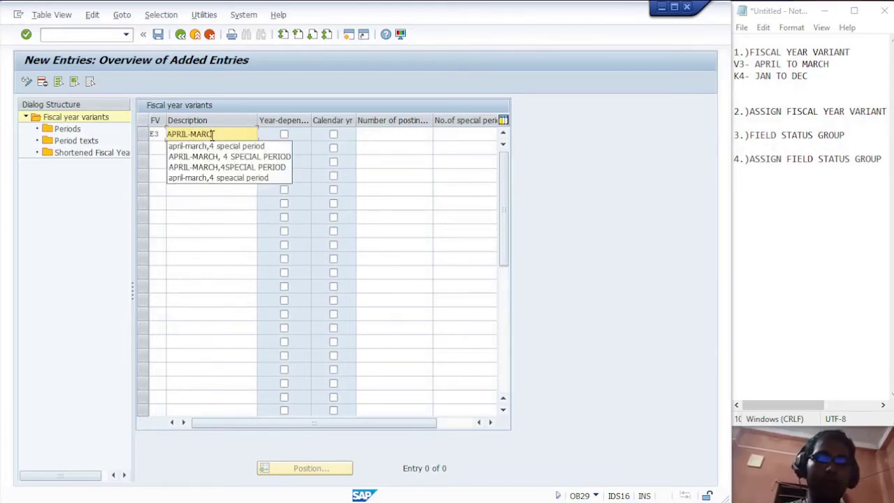
text(H,)
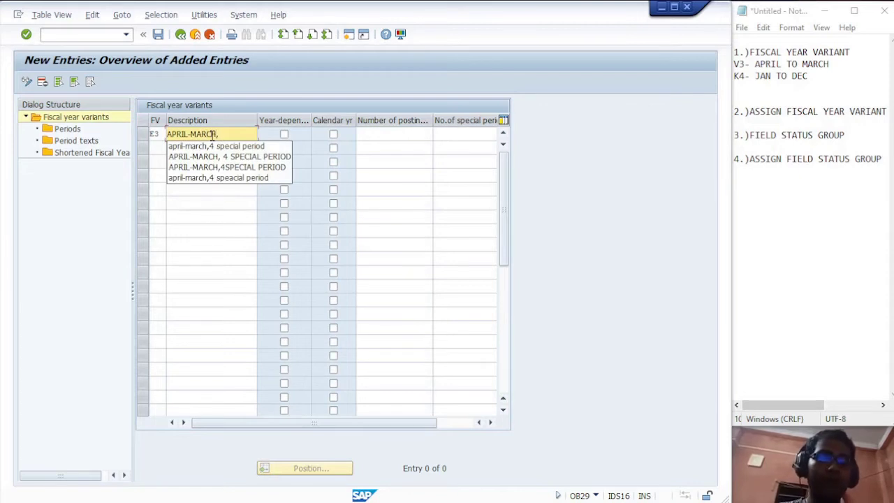
text(SPECIAL )
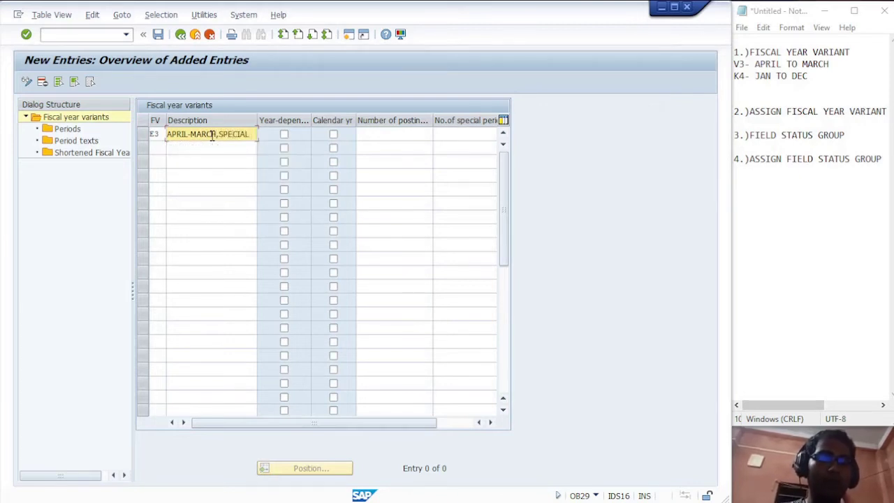
text(PERIOD)
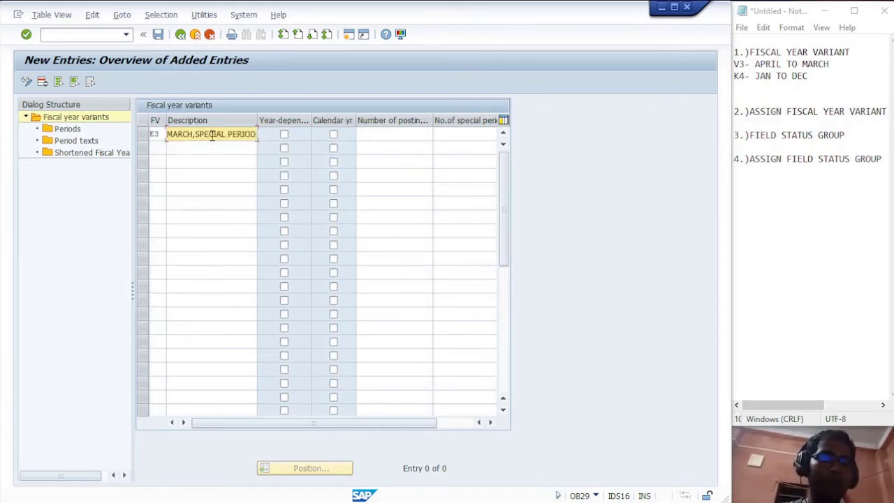
text(4)
key(BackSpace)
text(4)
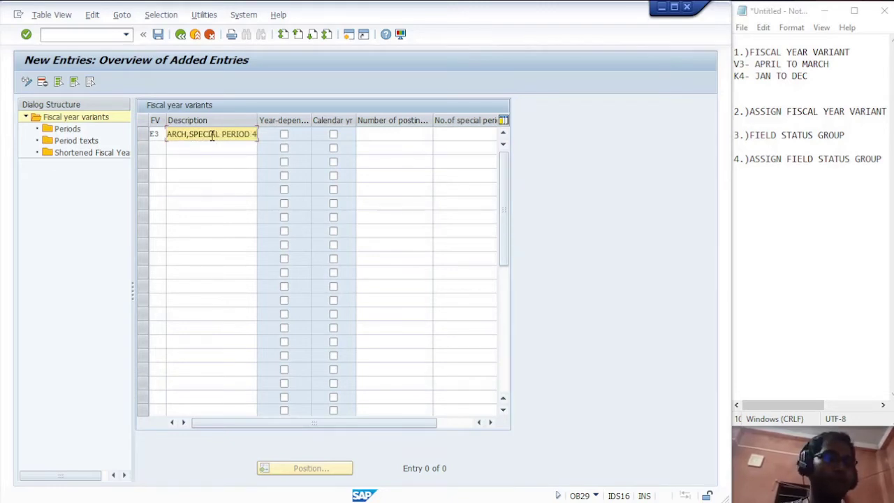
Set variant E3 to 12 posting periods and 4 special periods, and confirm the entry.
click(370, 135)
text(12)
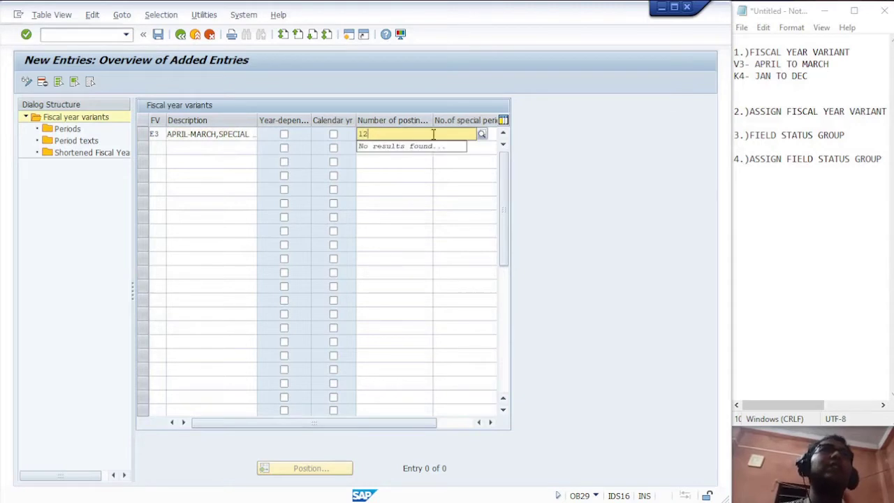
click(492, 134)
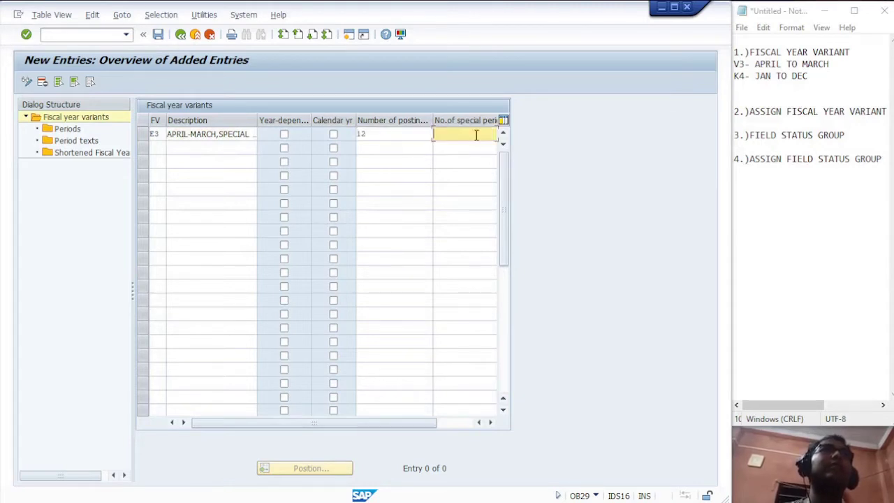
text(4)
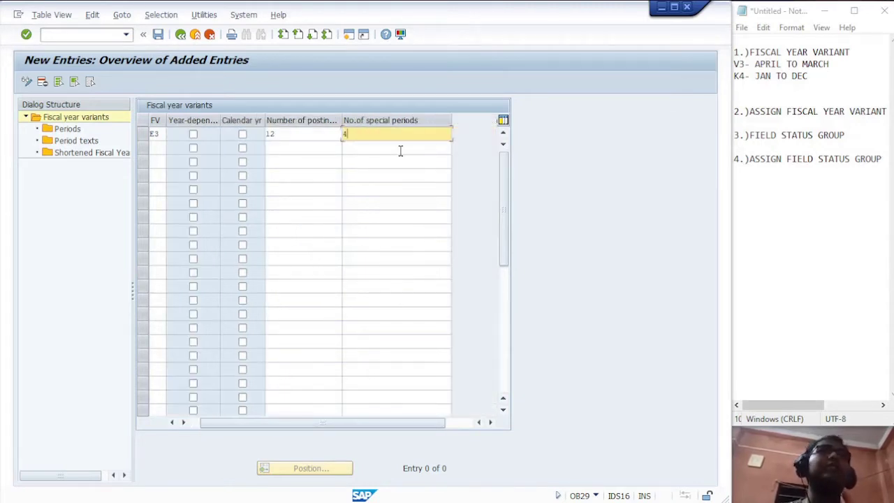
key(Return)
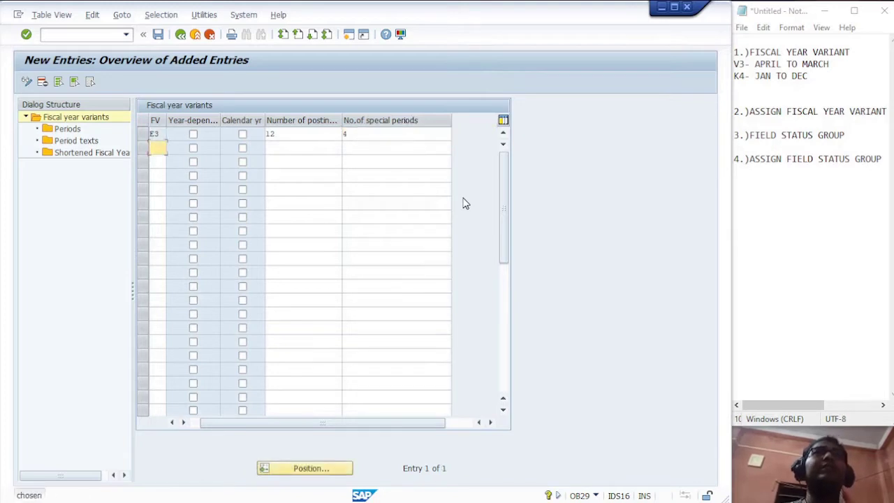
Save the new fiscal year variant E3, accepting the proposed ENTERPRICE STRUCTURE customizing request.
click(159, 35)
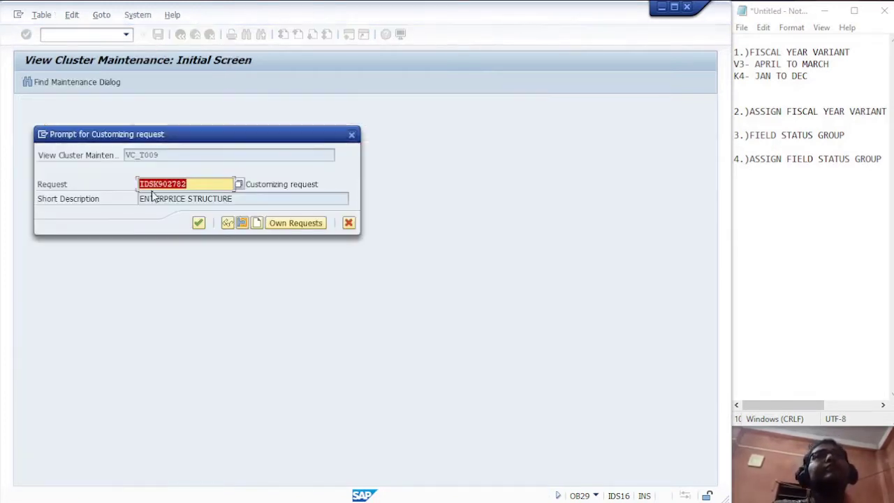
click(197, 223)
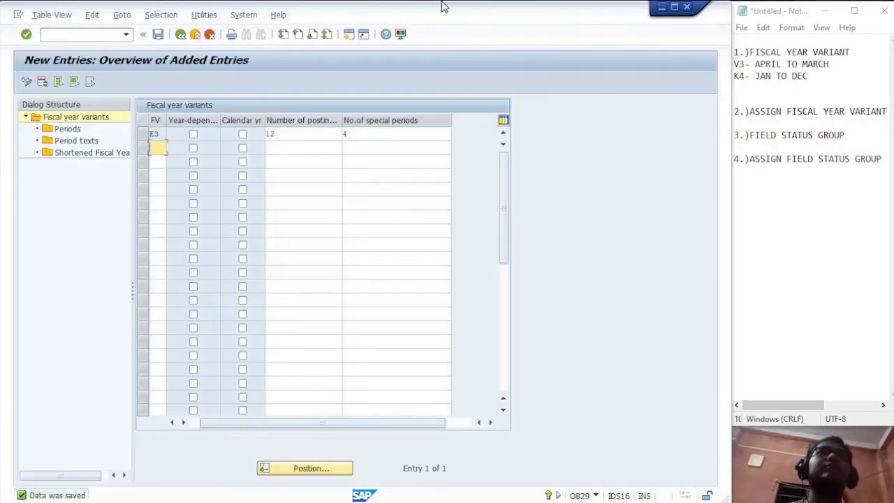
click(160, 36)
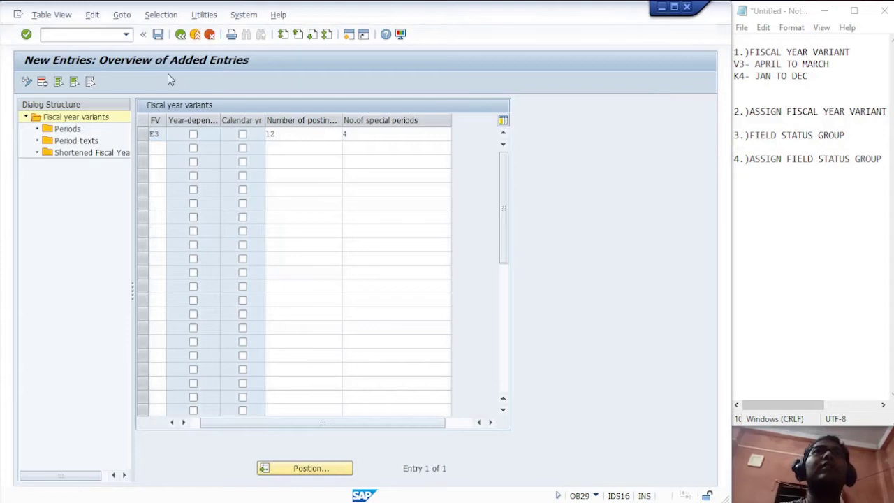
click(145, 134)
key(ctrl+s)
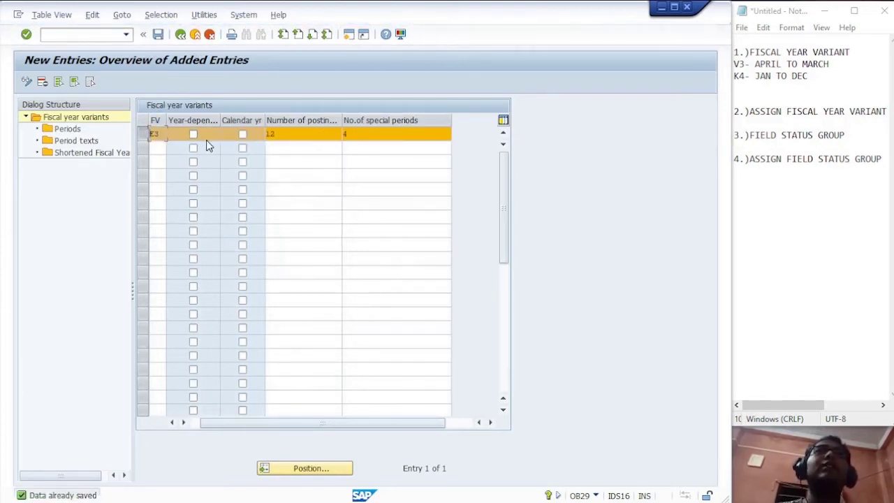
Select fiscal year variant E3 and open its periods overview.
drag(393, 422, 270, 433)
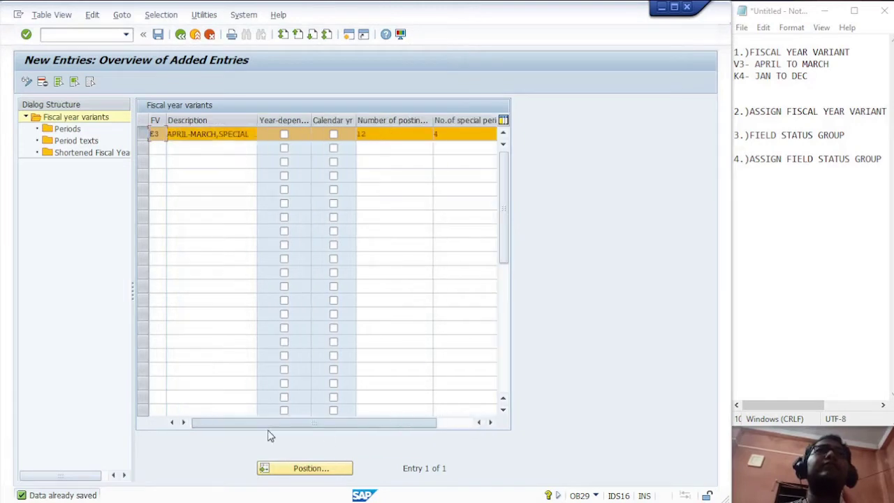
click(147, 134)
double_click(67, 129)
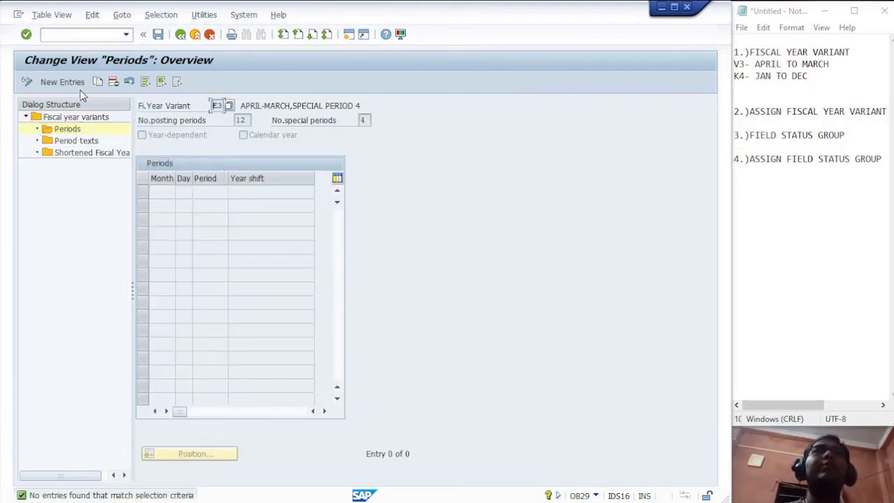
Add new period entries for variant E3 with months 12, 3, 4, 5, 6, 7, 8, 9, 10, 11 and 12 in successive rows.
click(64, 82)
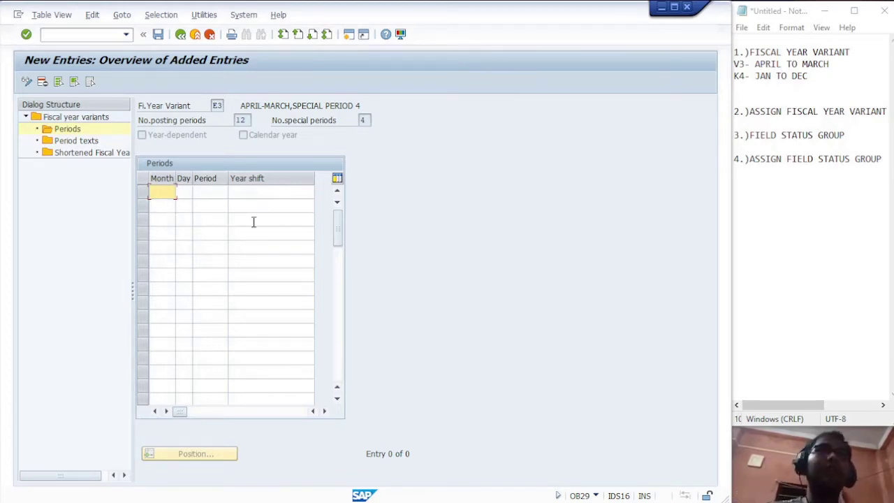
text(12)
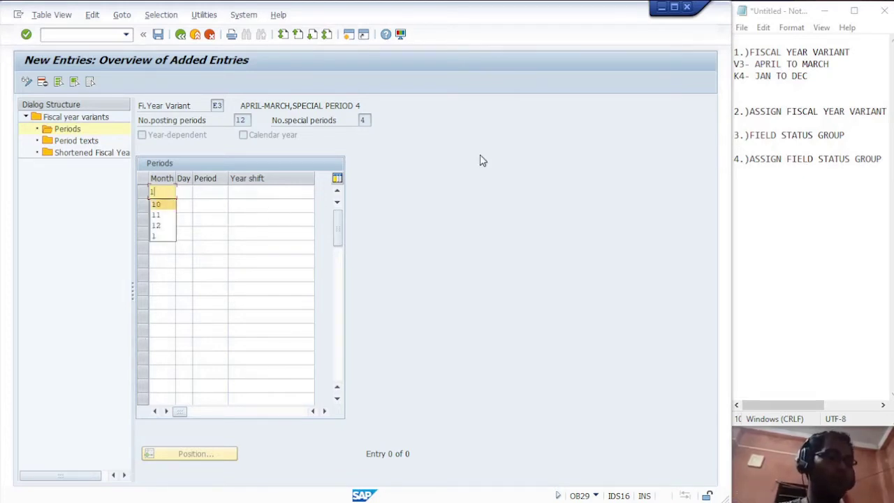
key(Down)
text(3)
key(Down)
key(Down)
text(5)
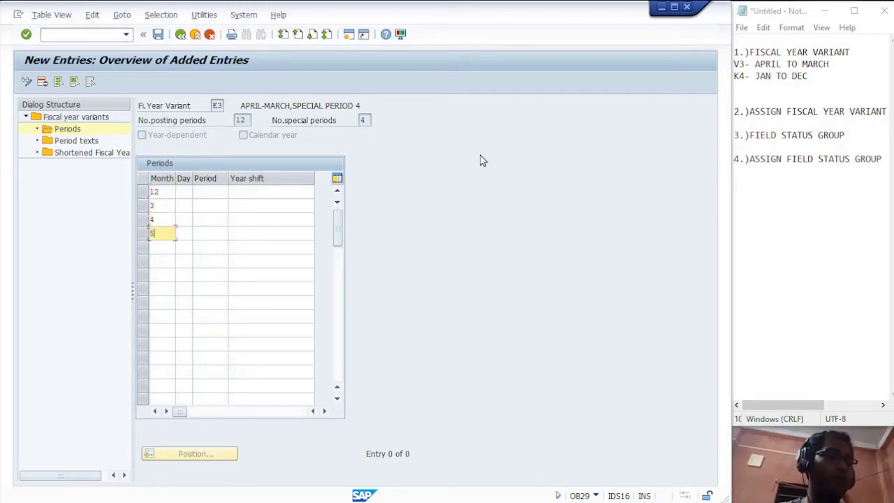
key(Down)
text(6)
key(Down)
text(7)
key(Down)
text(8)
key(Down)
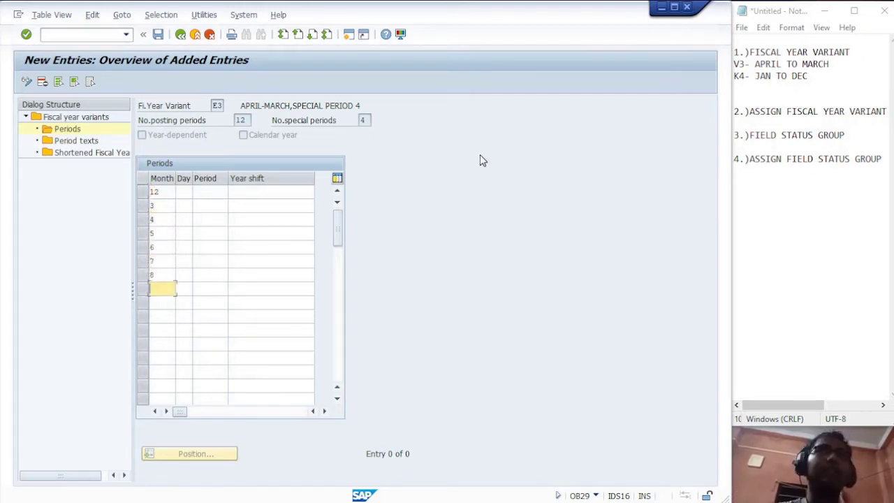
text(9)
key(Down)
text(10)
key(Down)
text(11)
key(Down)
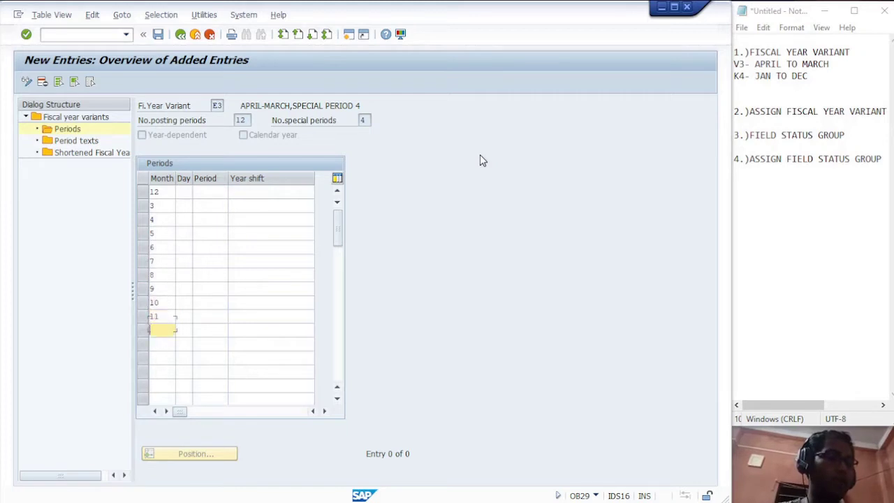
text(12)
click(183, 192)
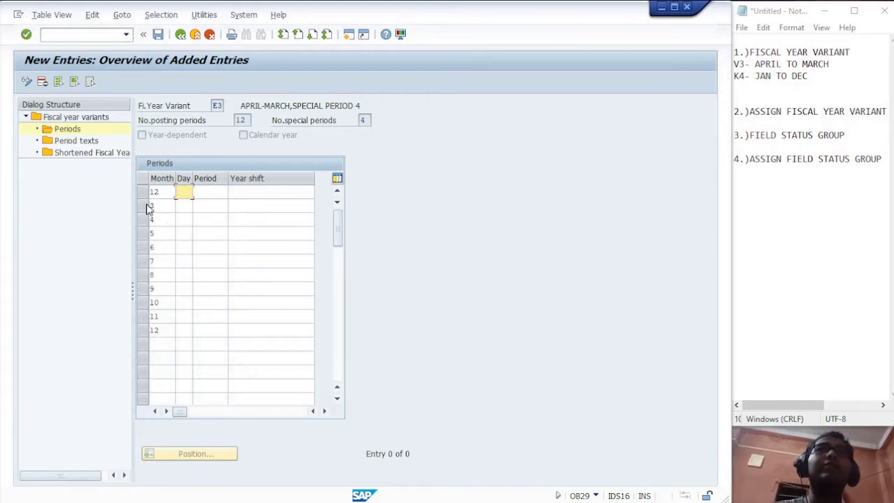
click(165, 189)
key(BackSpace)
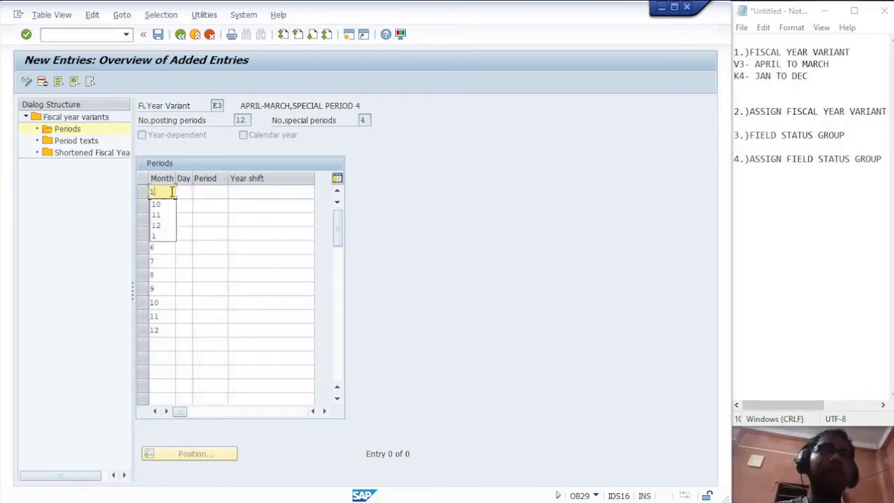
key(Down)
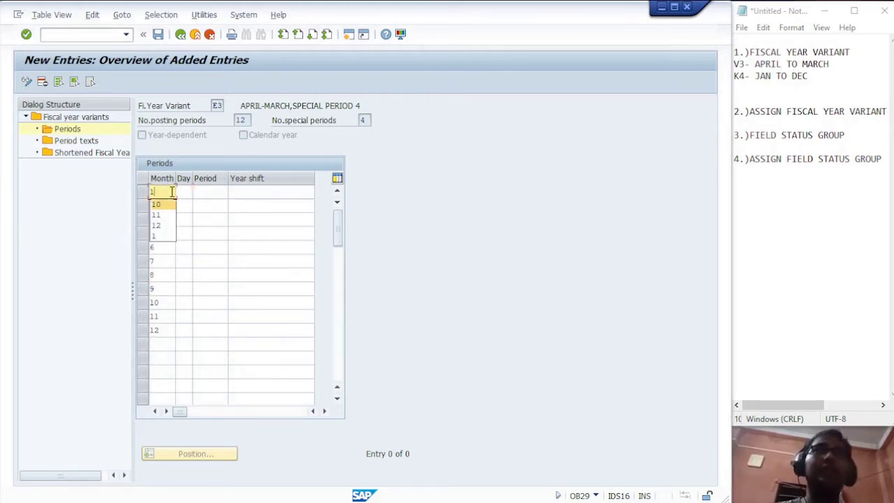
Correct the months of the first two period rows to 1 and 2.
click(156, 205)
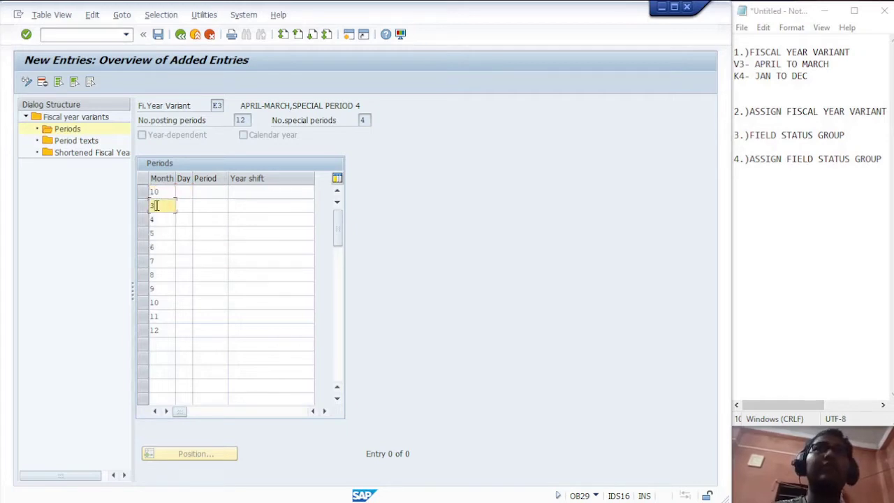
key(BackSpace)
text(1)
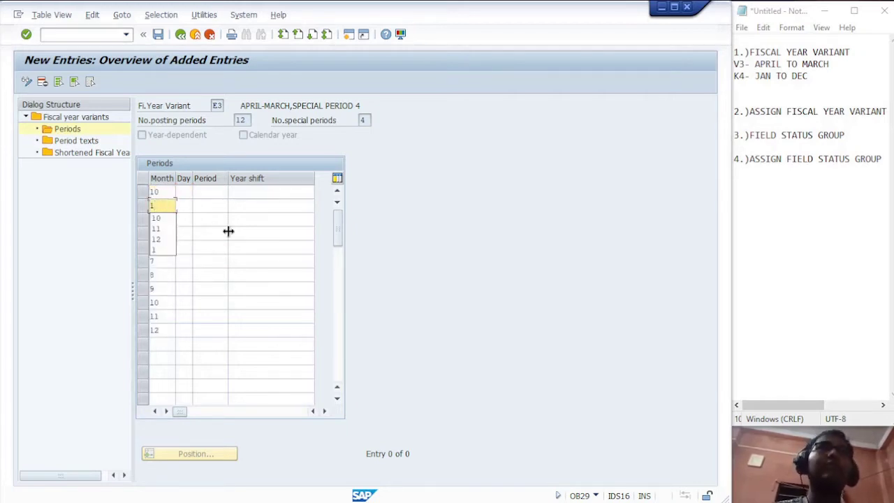
key(BackSpace)
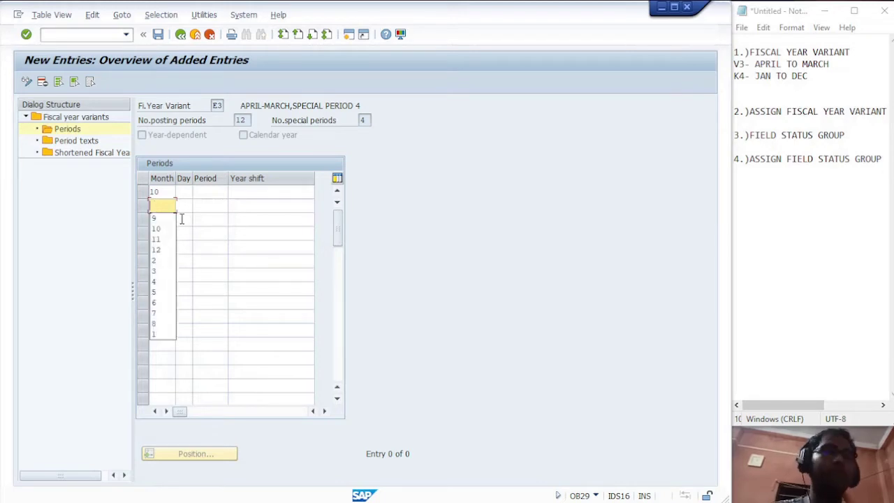
click(172, 196)
key(BackSpace)
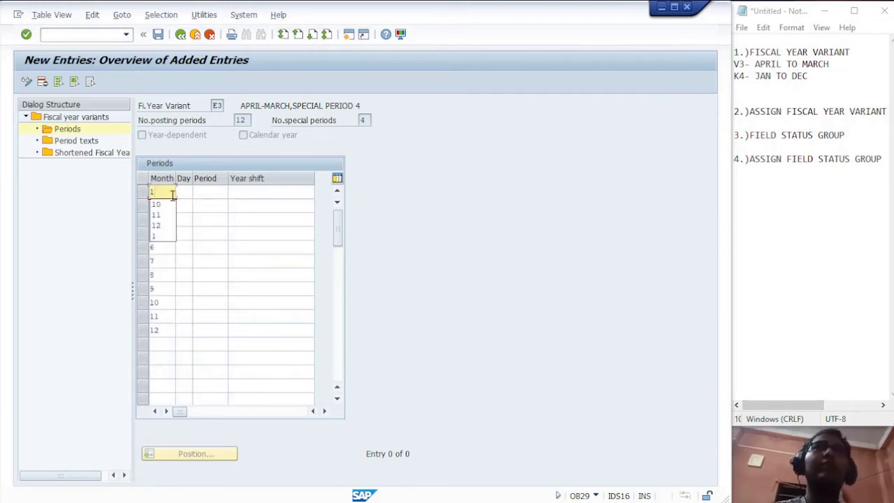
click(166, 226)
click(162, 193)
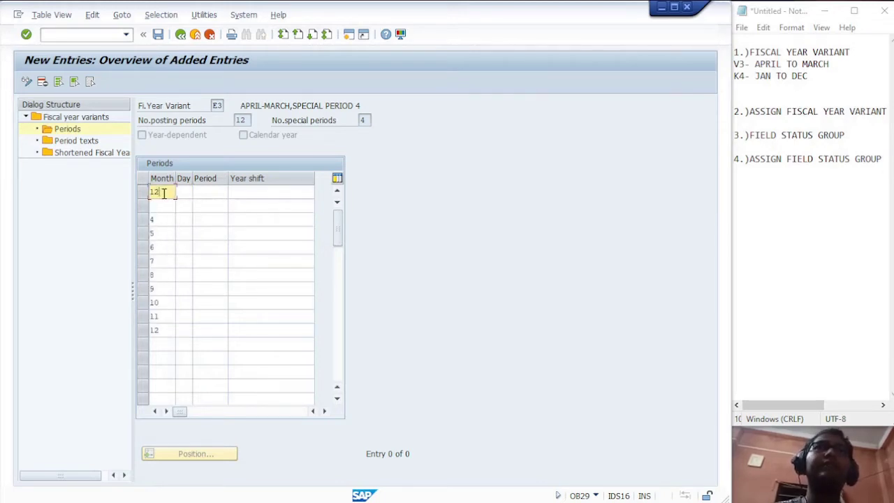
key(BackSpace)
click(185, 205)
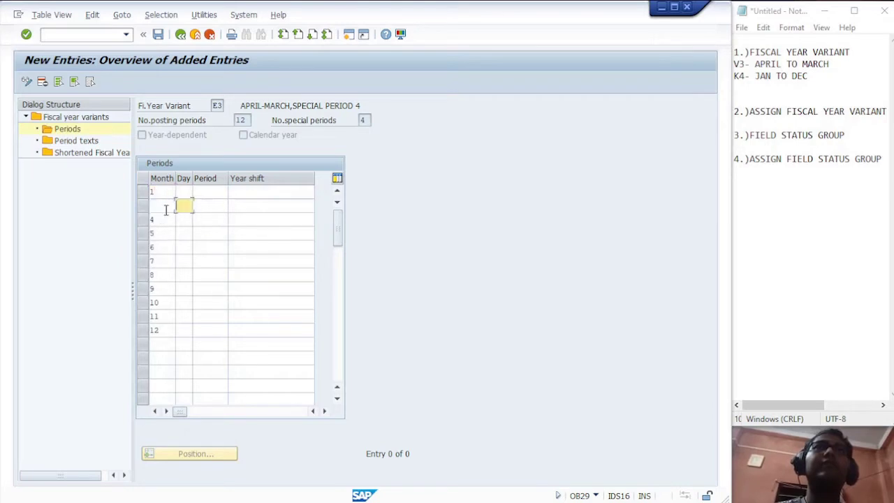
click(168, 209)
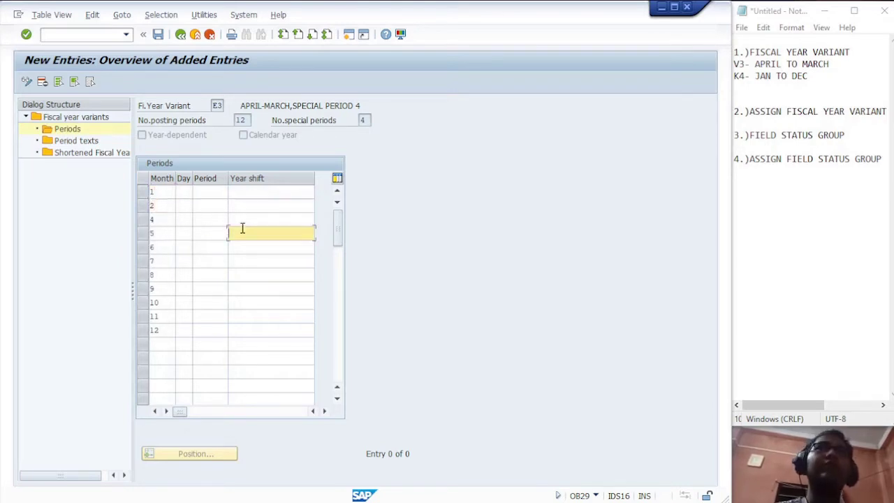
Change the months in the third, fourth and fifth period rows to 3, 4 and 5.
click(171, 220)
key(BackSpace)
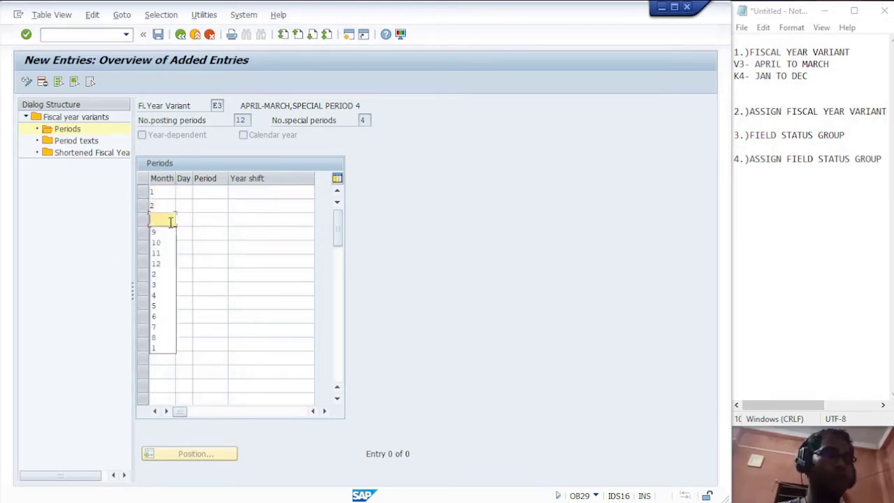
text(3)
click(170, 229)
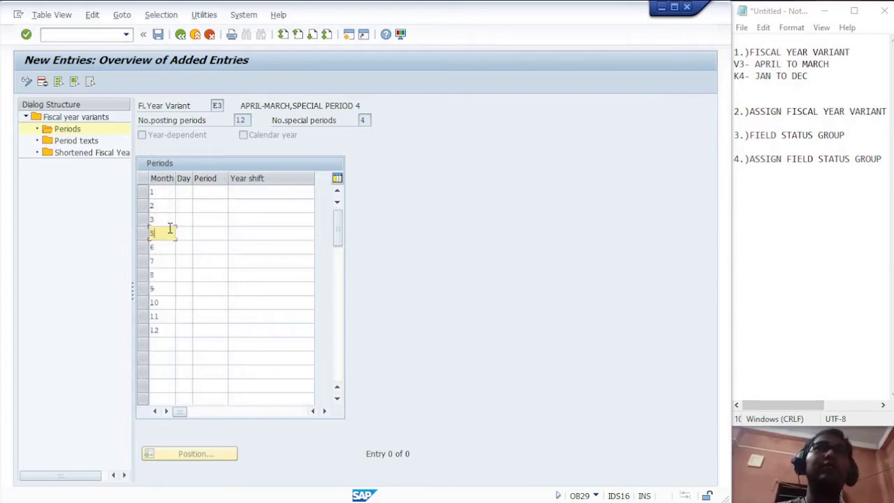
key(BackSpace)
text(4)
click(170, 247)
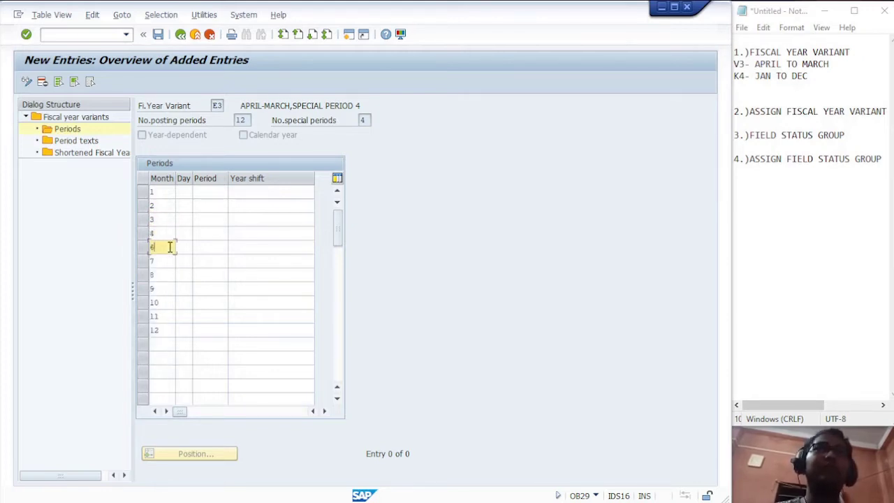
key(BackSpace)
text(5)
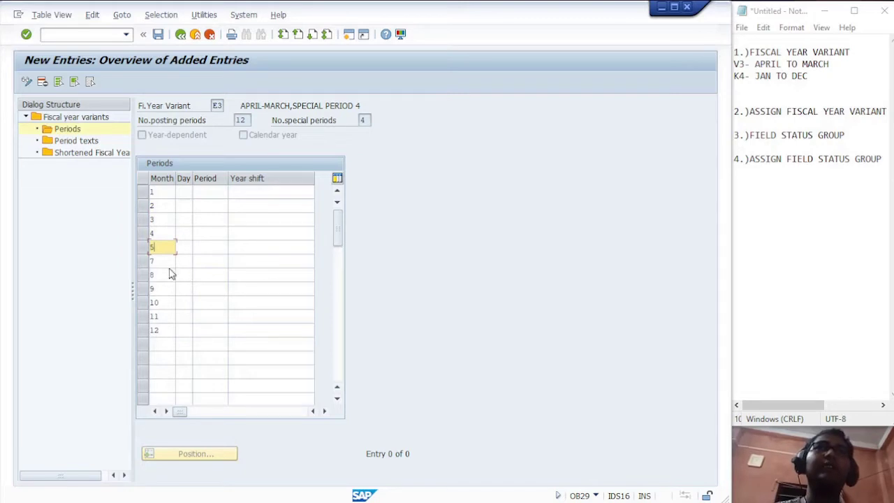
Change the months in the sixth, seventh and eighth period rows to 6, 7 and 8.
click(171, 261)
key(BackSpace)
text(6)
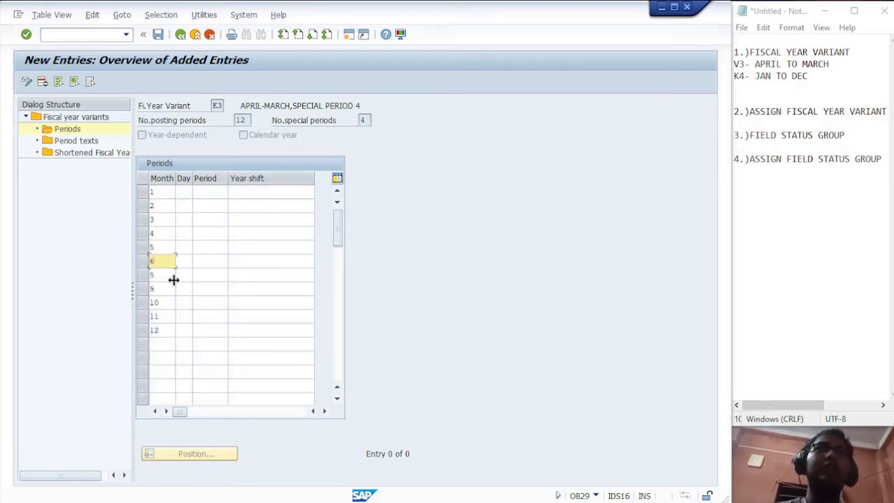
click(173, 279)
key(BackSpace)
text(7)
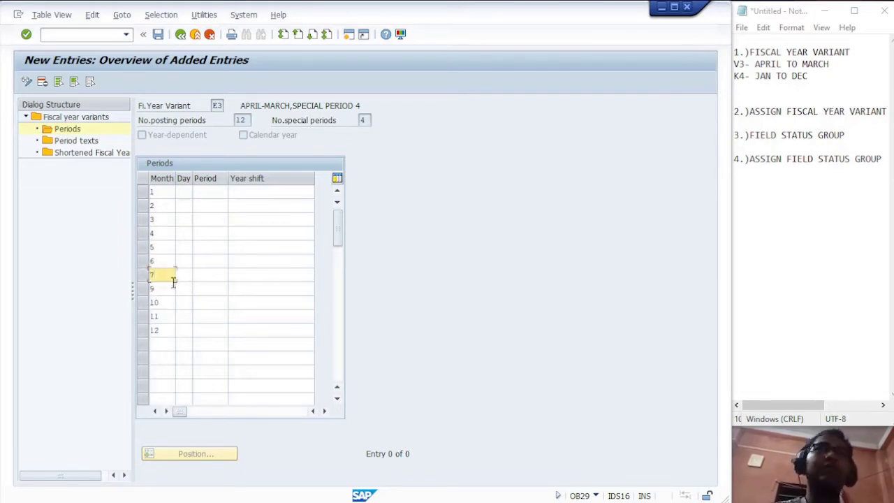
click(171, 289)
key(BackSpace)
text(8)
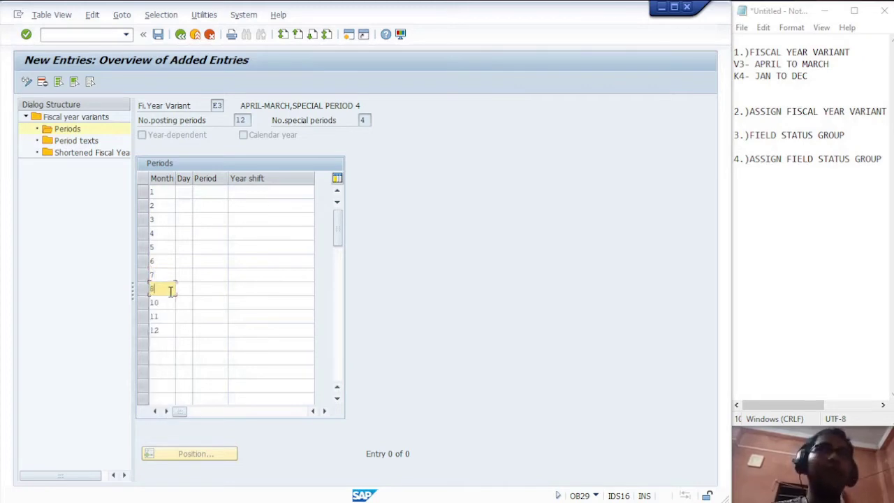
Change the months in the ninth and tenth period rows to 9 and 10.
click(168, 303)
key(BackSpace)
key(BackSpace)
text(9)
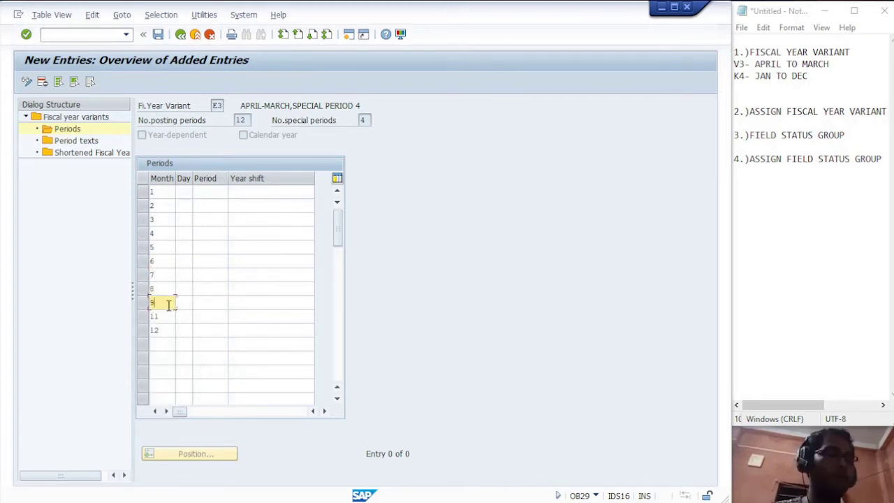
click(165, 316)
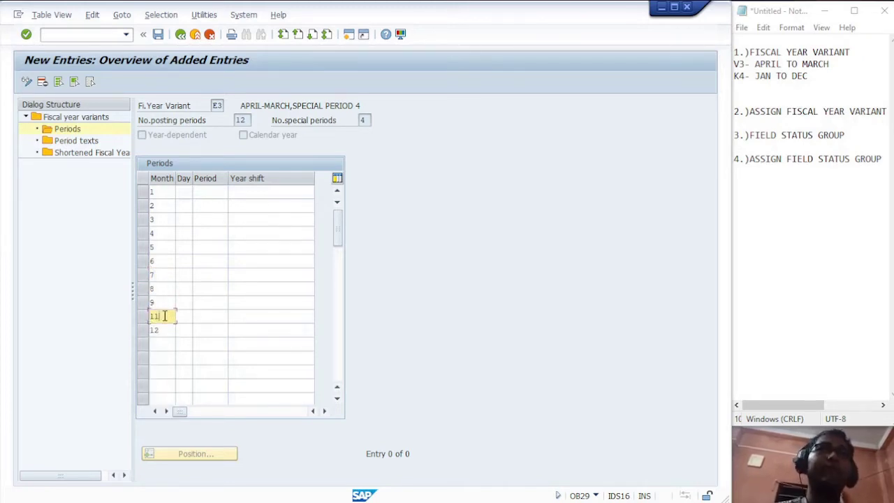
key(BackSpace)
text(0)
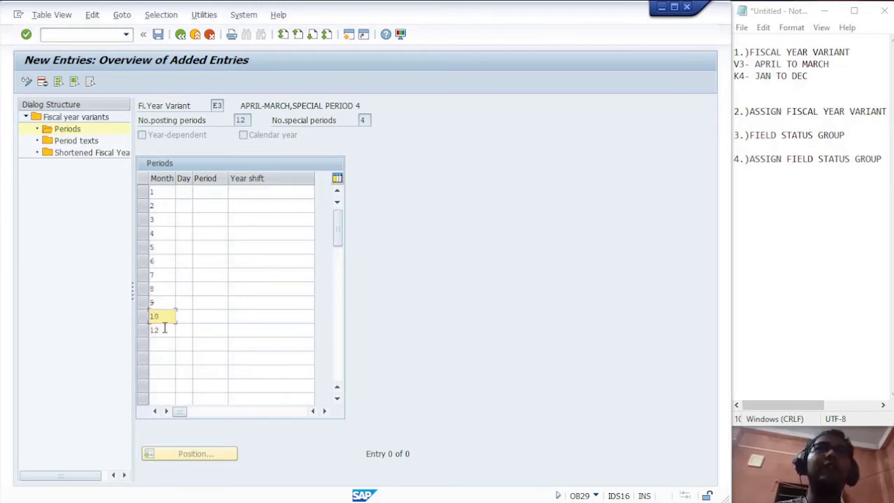
Set the eleventh row's month to 11 and add month 12 in the empty row below it.
click(165, 329)
key(BackSpace)
text(1)
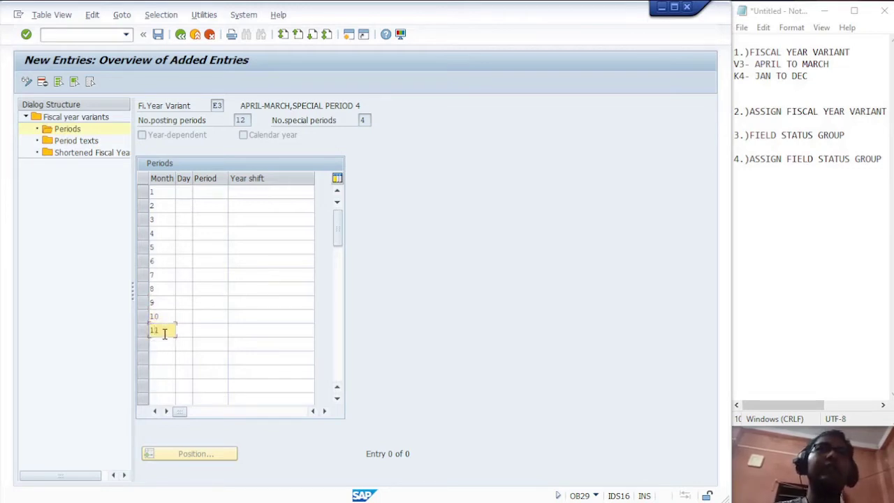
click(165, 342)
key(BackSpace)
text(12)
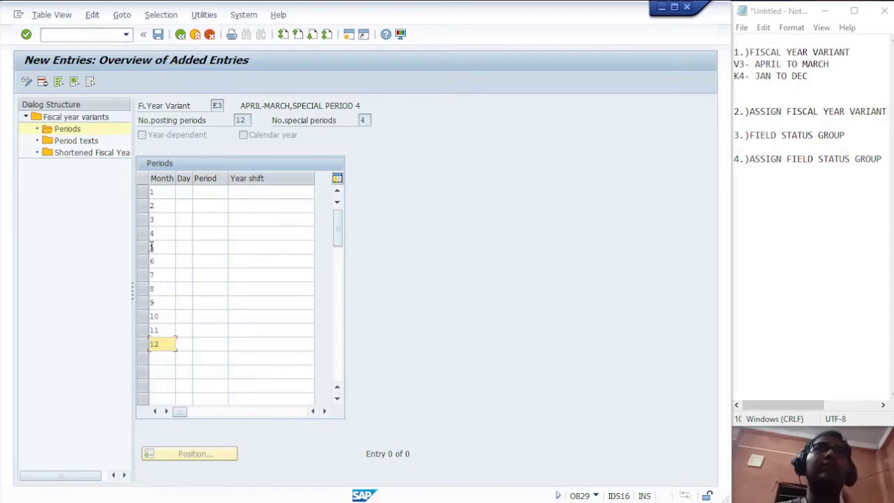
Enter the end days 31, 28 and 31 for months 1, 2 and 3.
click(181, 192)
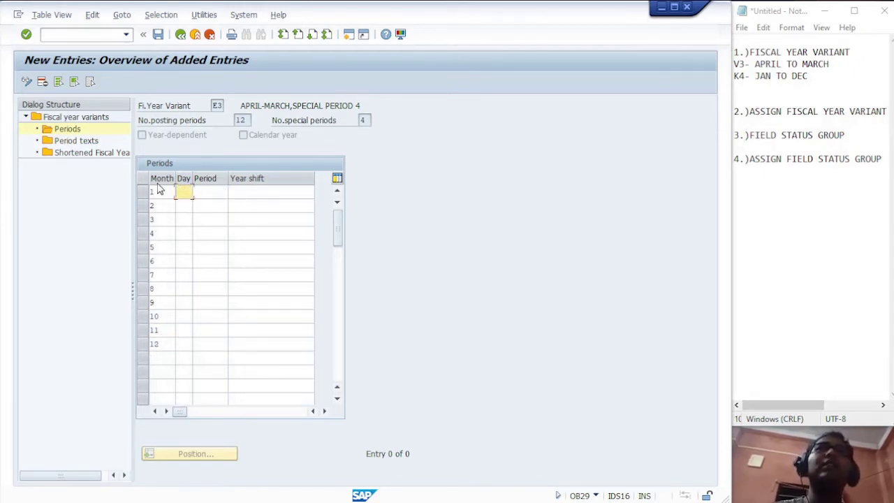
text(31)
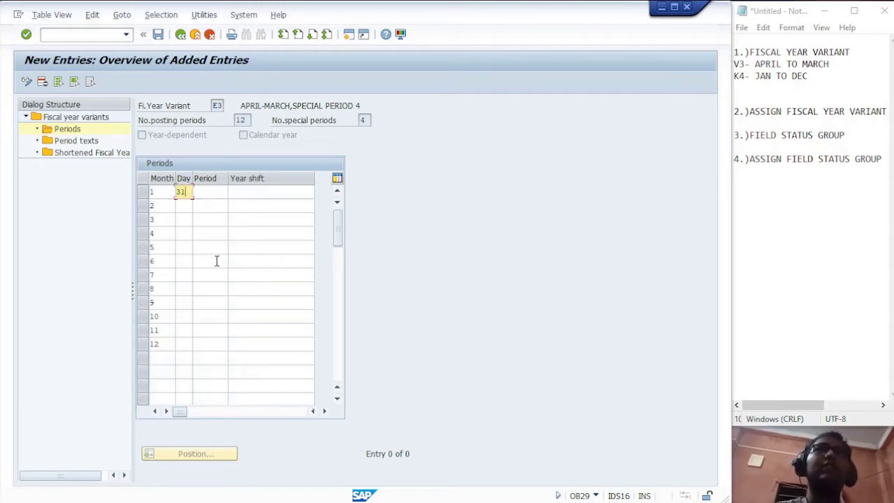
click(183, 208)
text(28)
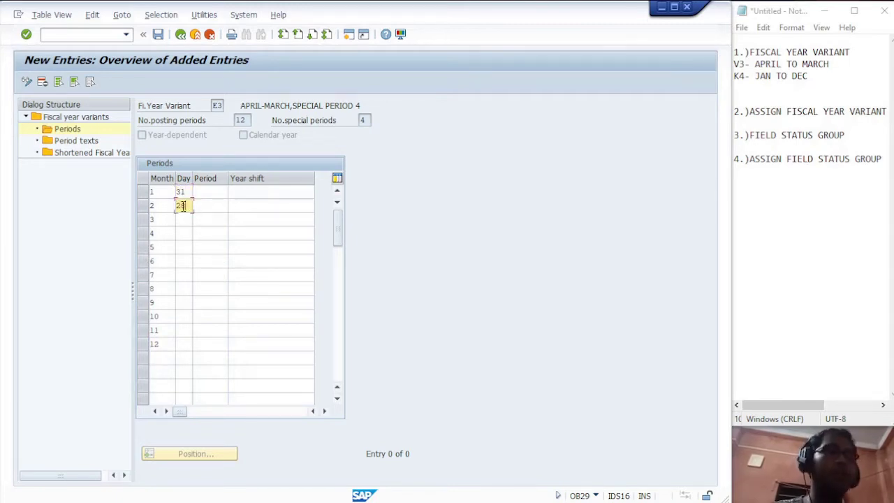
click(190, 217)
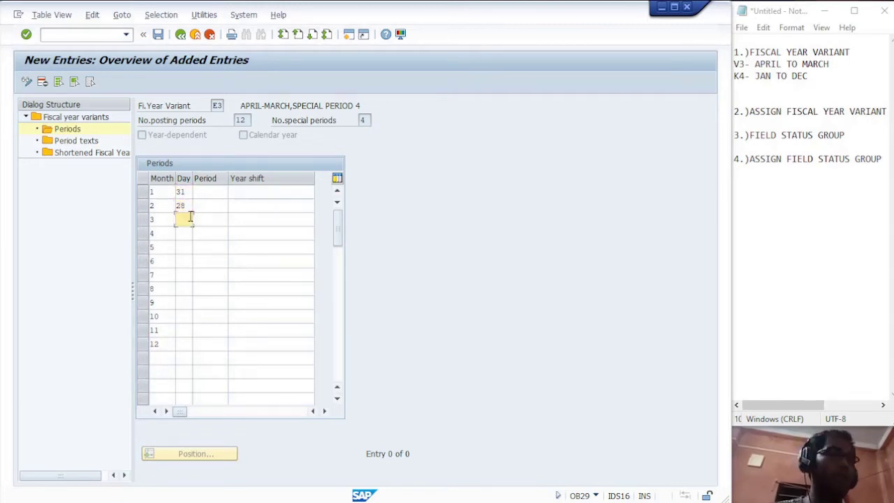
text(31)
Enter the end days 30, 31 and 30 for months 4, 5 and 6.
click(189, 233)
text(3)
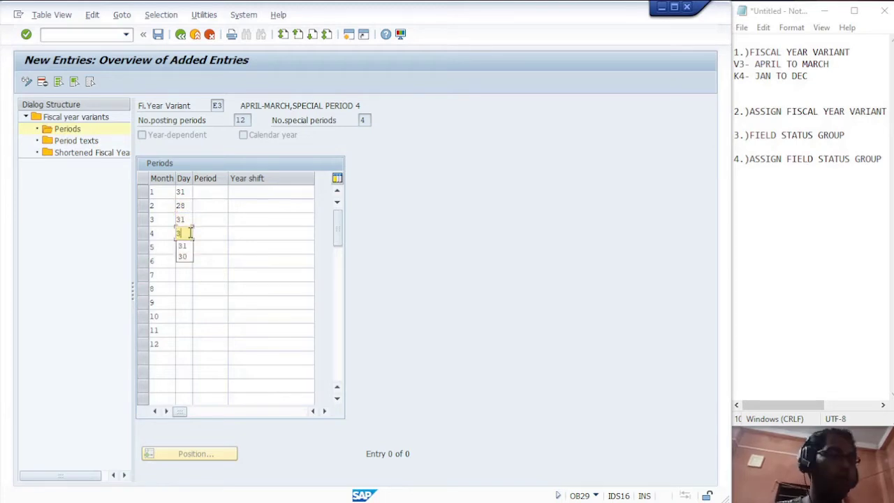
text(0)
key(Down)
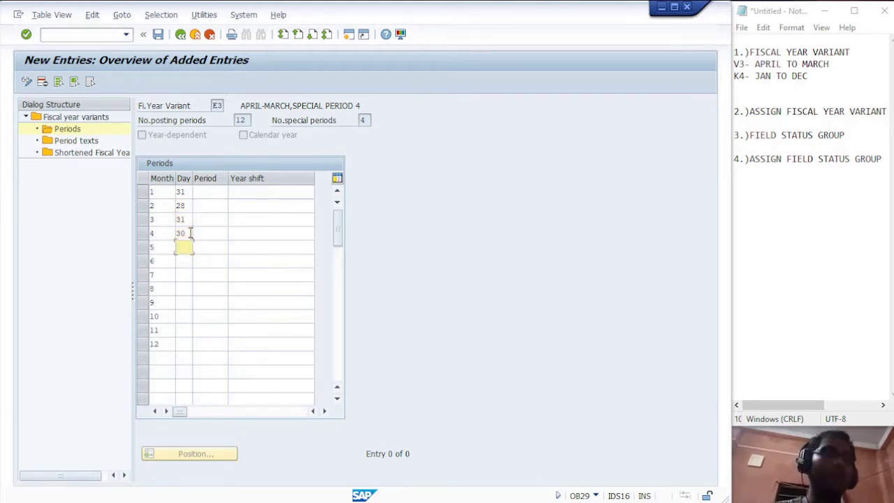
text(31)
key(Down)
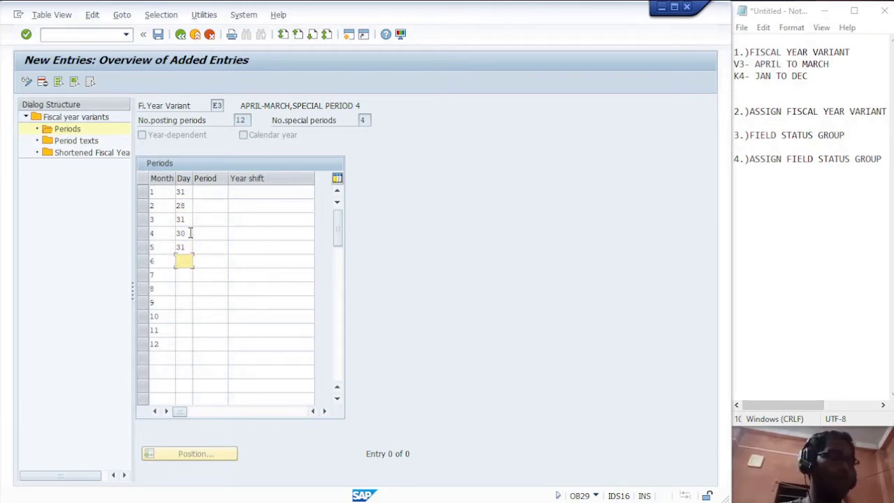
text(30)
key(Down)
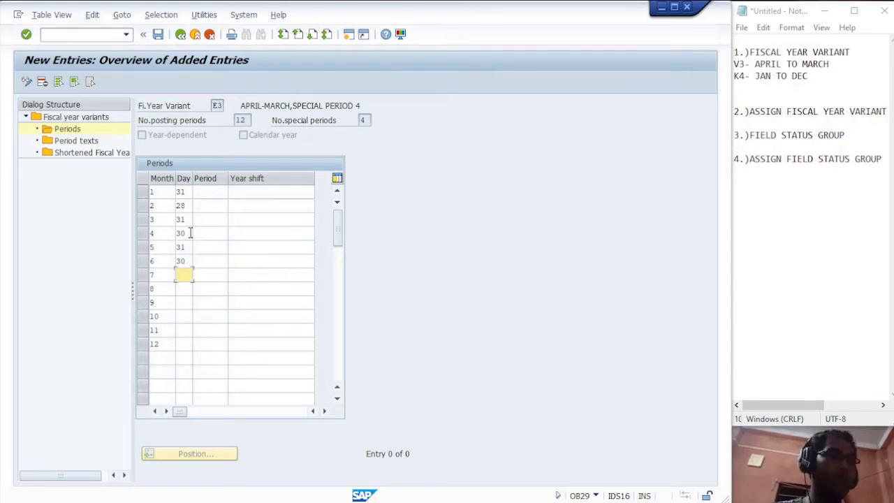
Enter the end days 31, 31 and 30 for months 7, 8 and 9.
text(31)
key(Down)
text(31)
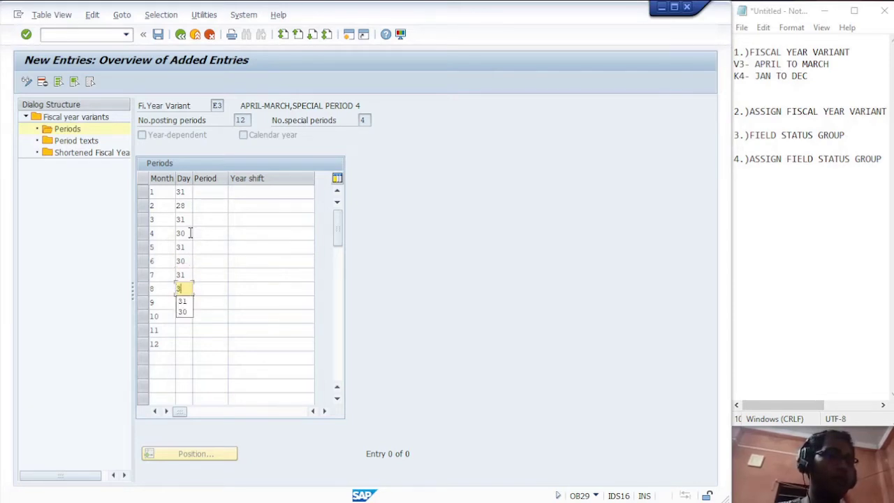
key(Down)
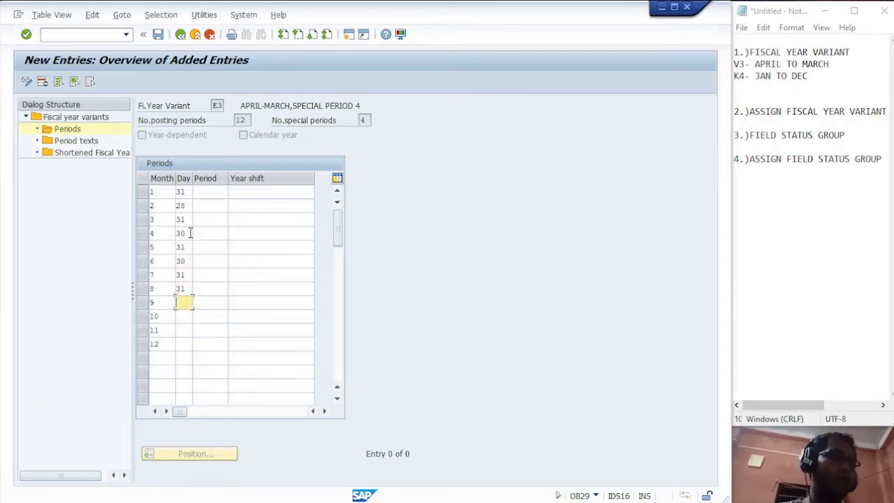
text(30)
key(Down)
Enter the end days 31, 30 and 31 for months 10, 11 and 12.
text(31)
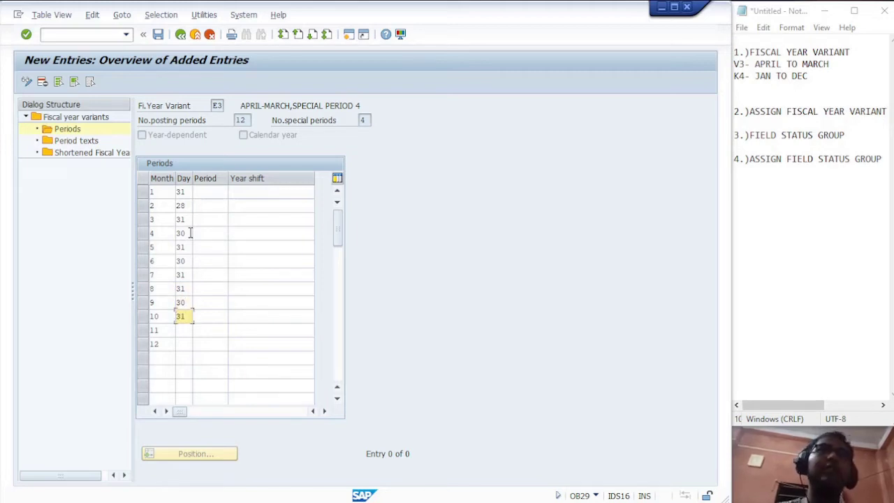
key(Down)
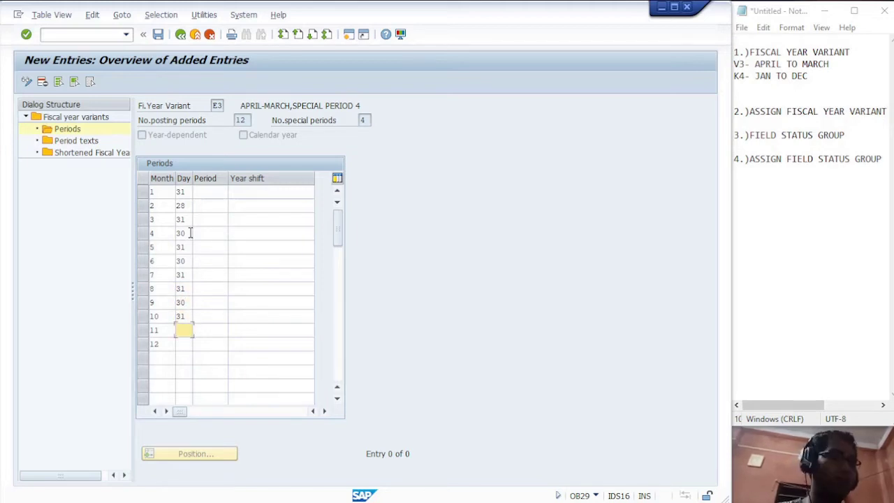
text(30)
key(Down)
text(31)
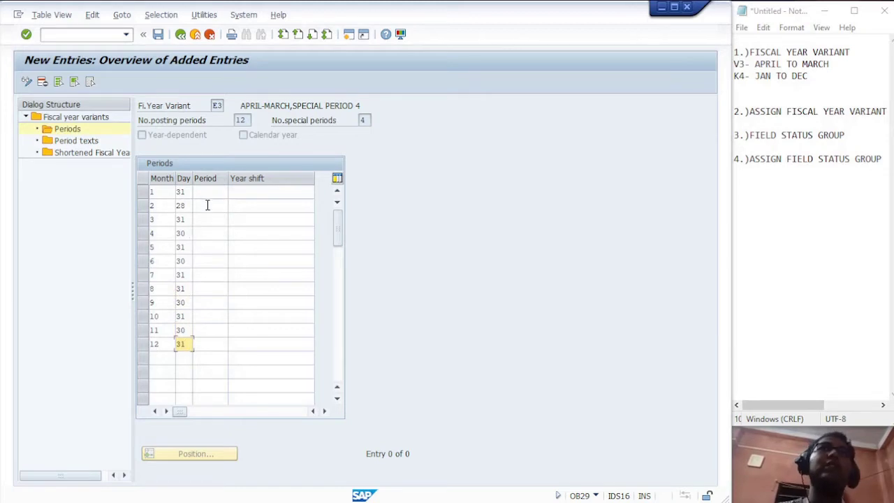
Assign periods 1, 2 and 3 to months 4, 5 and 6 of the fiscal year variant.
click(207, 192)
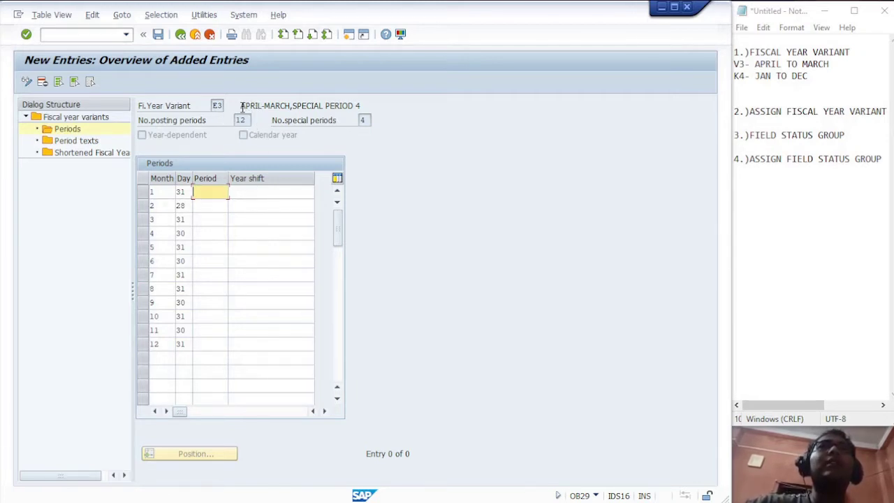
click(162, 233)
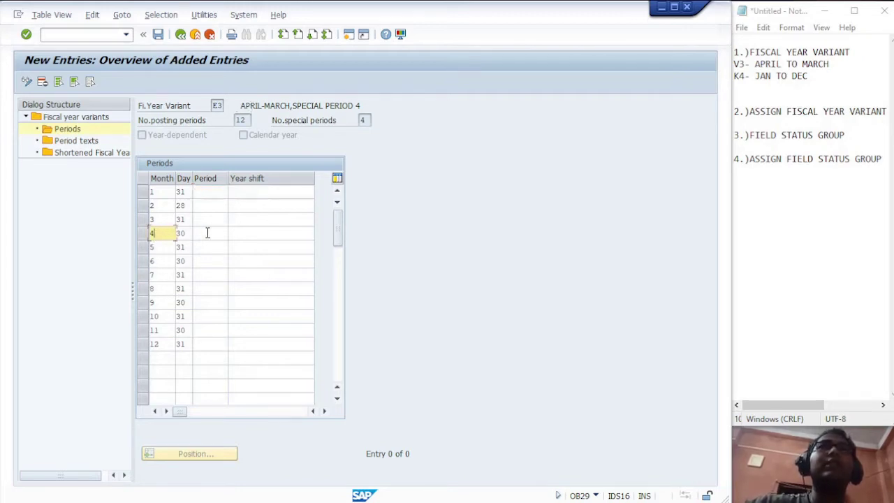
click(206, 232)
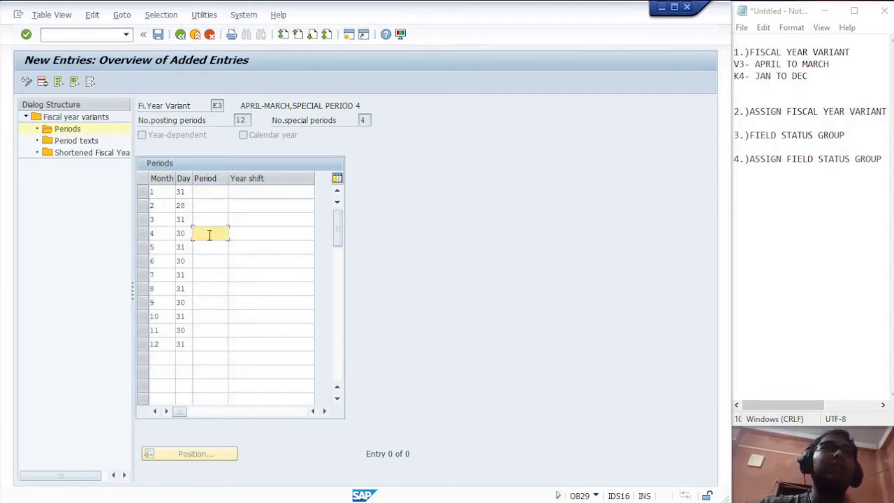
text(1)
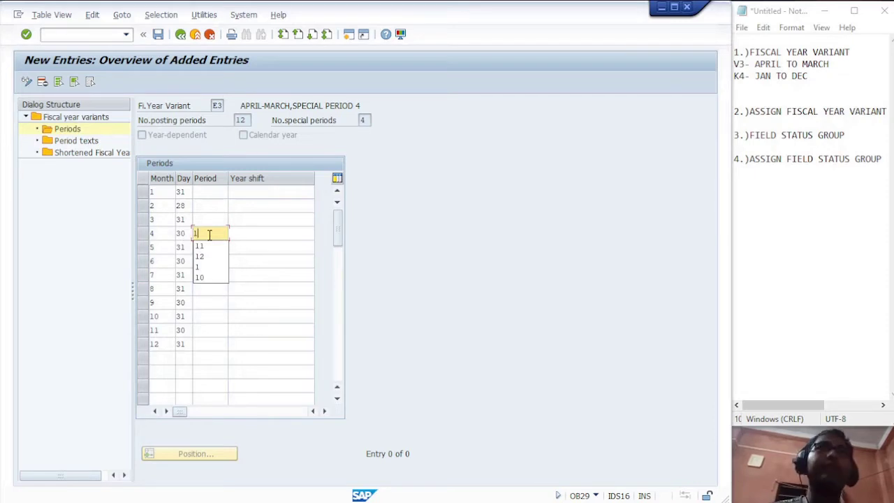
click(200, 246)
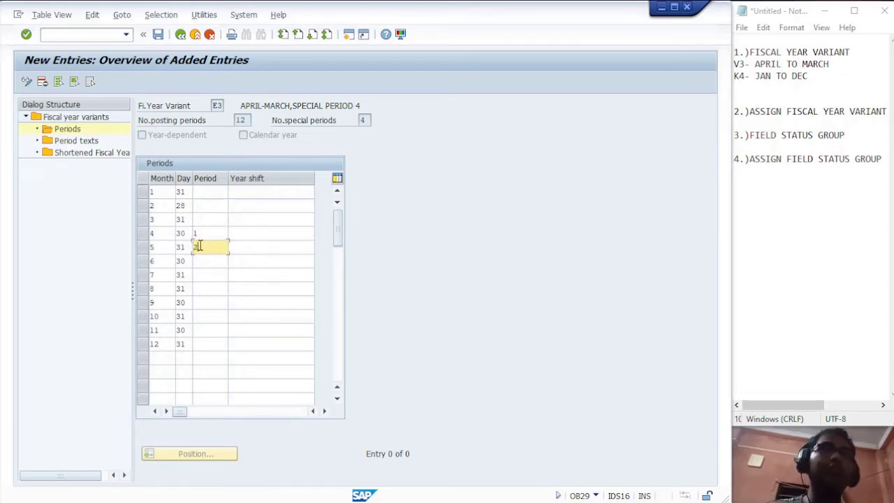
text(2)
click(200, 262)
text(3)
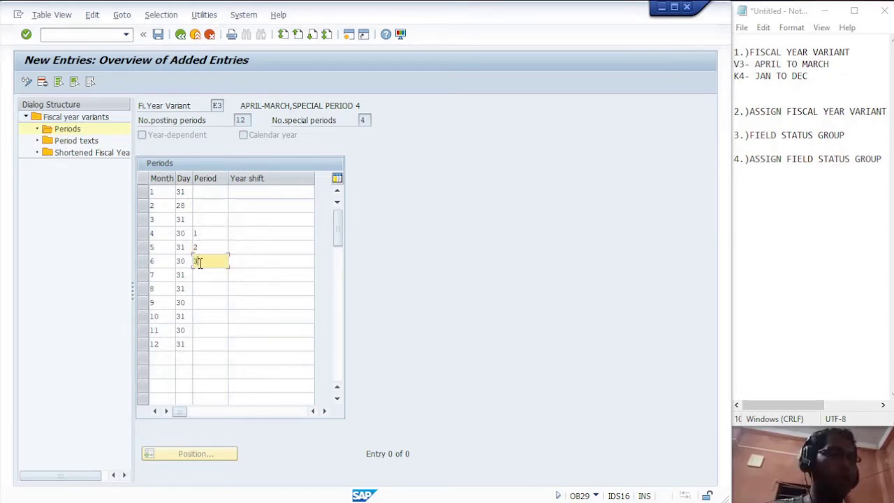
Assign periods 4, 5 and 6 to months 7, 8 and 9.
click(211, 274)
text(4)
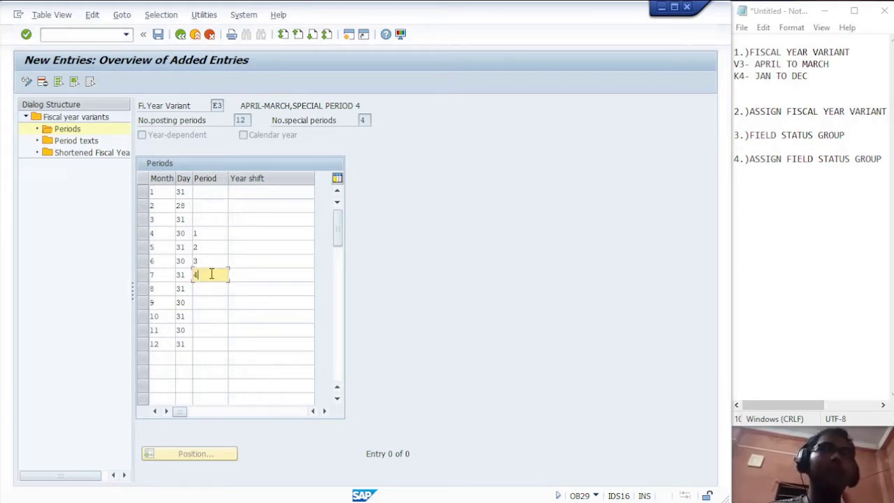
click(214, 288)
text(5)
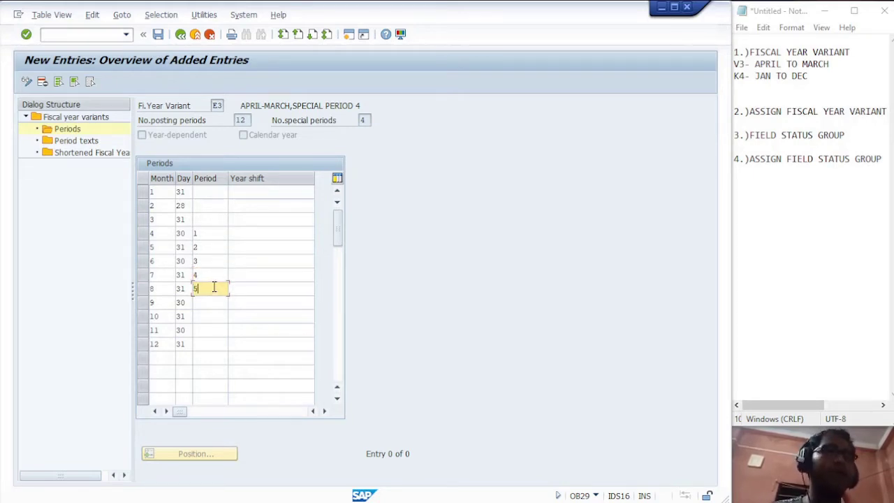
click(215, 302)
text(6)
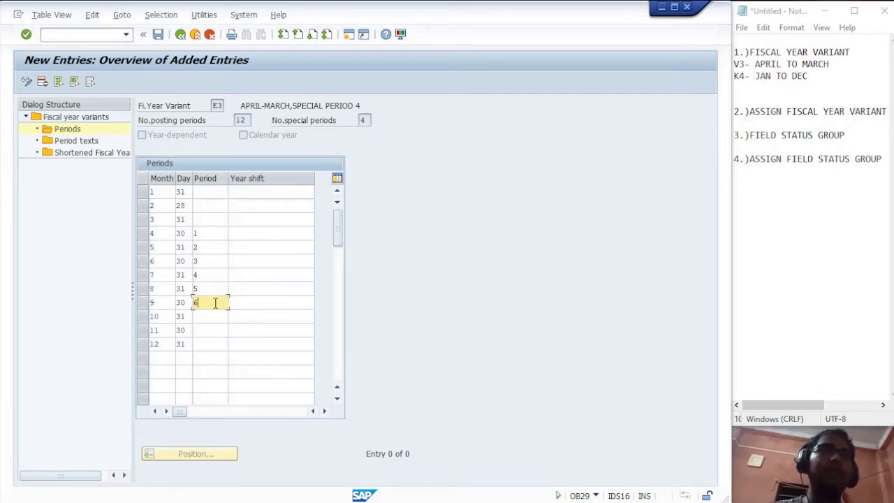
Assign periods 7, 8 and 9 to months 10, 11 and 12.
click(215, 316)
text(7)
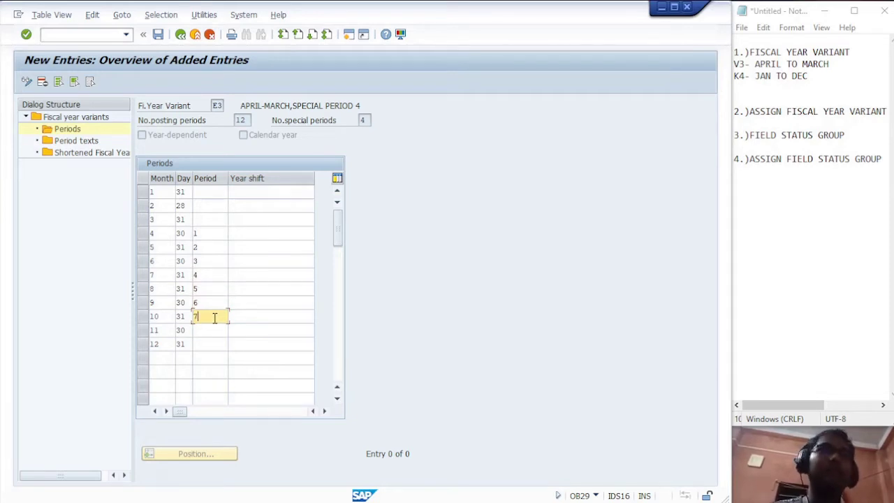
click(213, 331)
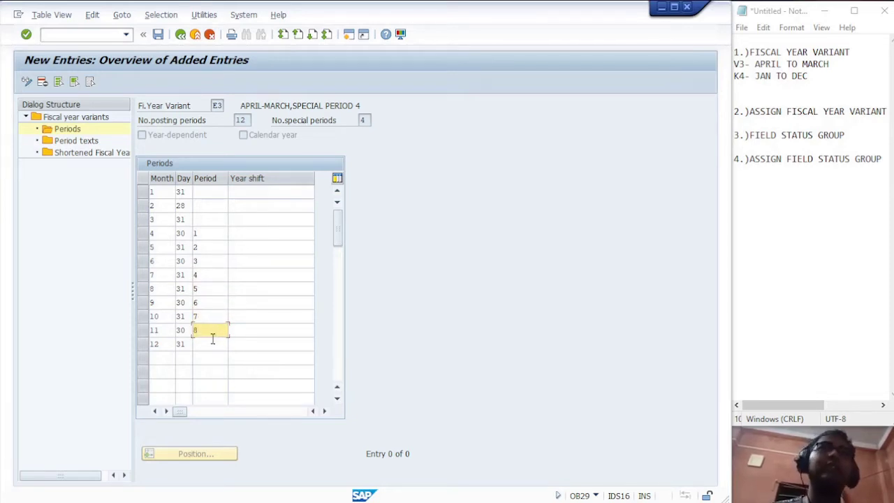
click(213, 343)
text(9)
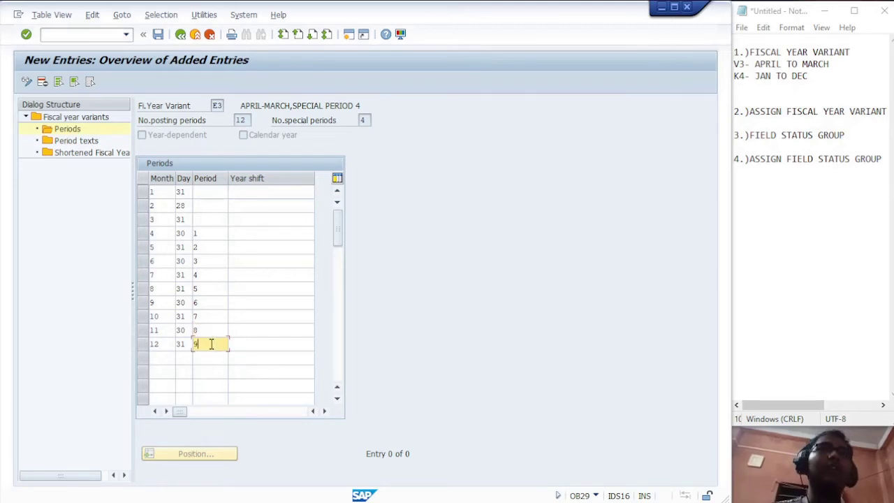
Assign periods 10, 11 and 12 to months 1, 2 and 3.
click(211, 196)
text(10)
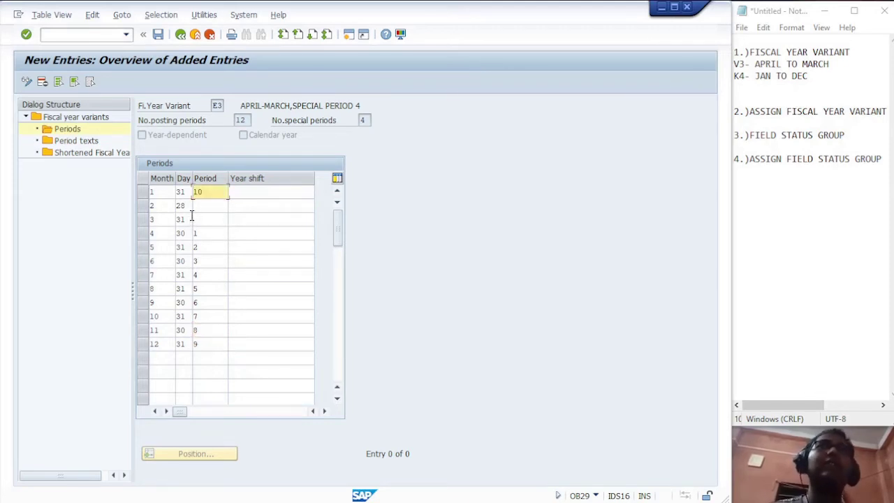
click(203, 206)
text(11)
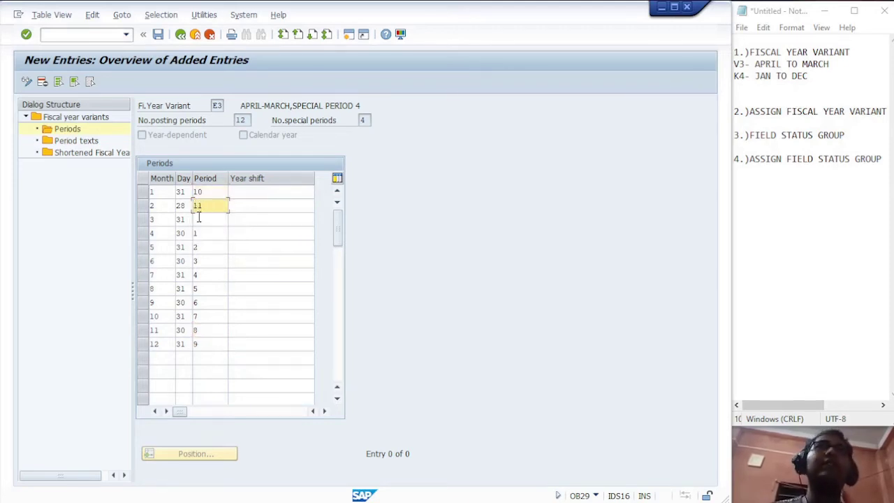
click(199, 218)
text(12)
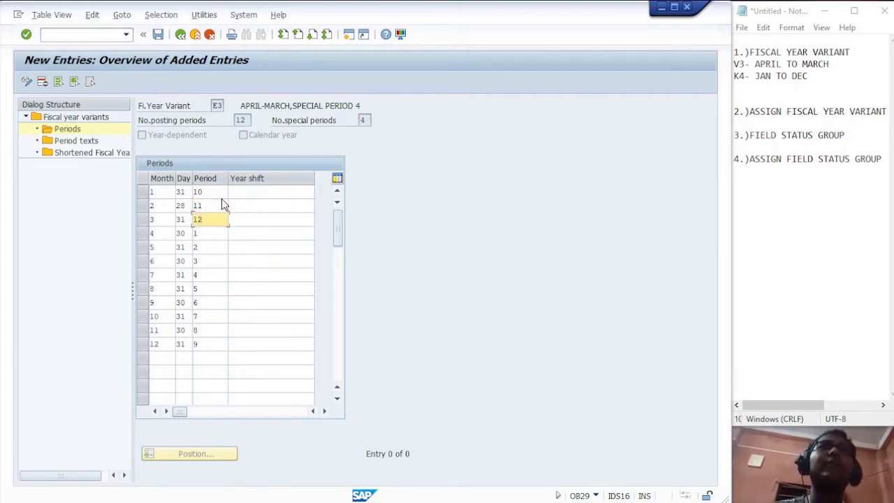
Set the year shift to -1 for months 1, 2 and 3.
click(254, 191)
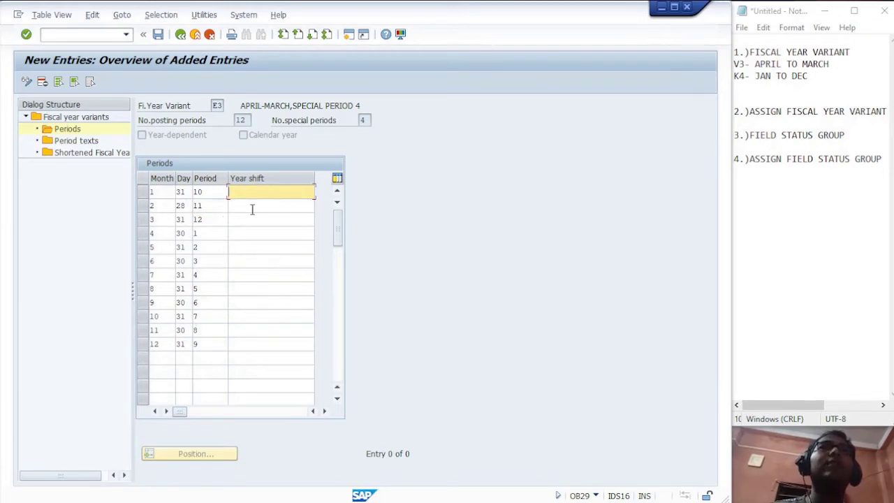
text(-1)
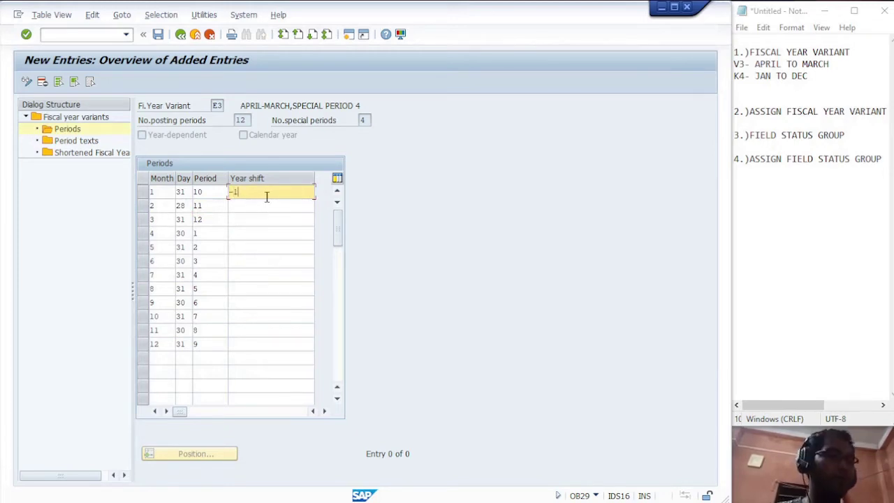
click(265, 205)
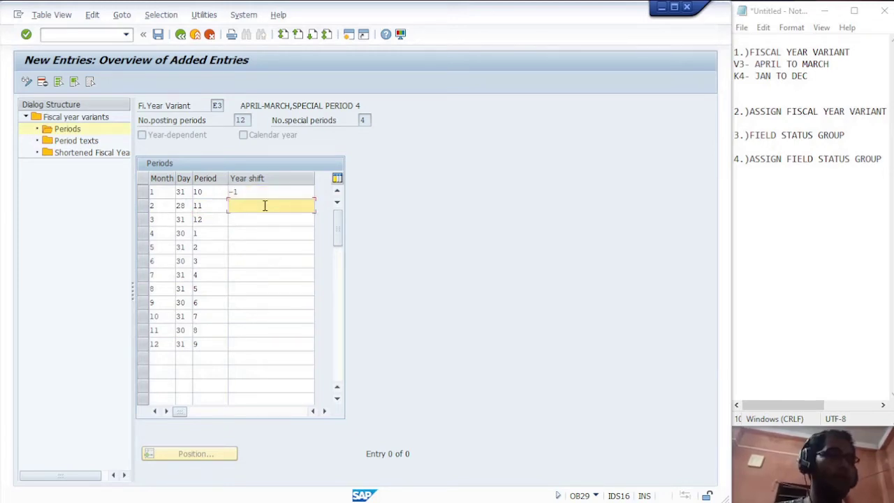
text(-1)
click(252, 219)
text(-)
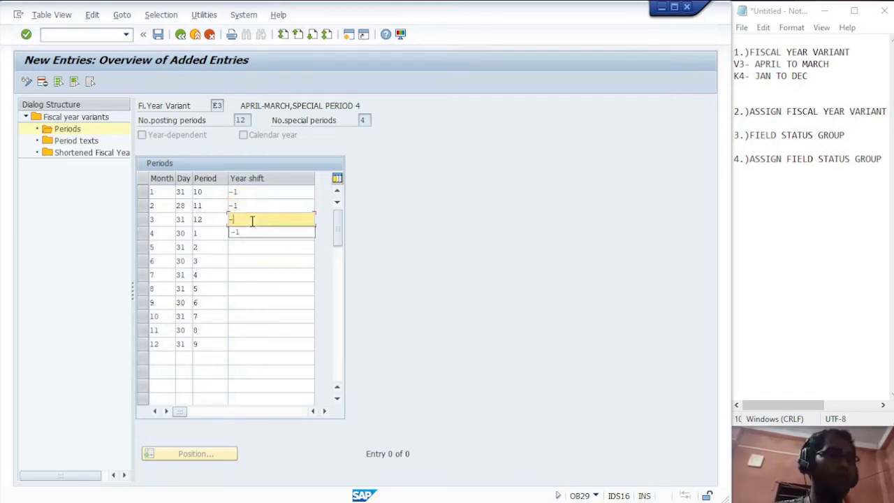
text(1)
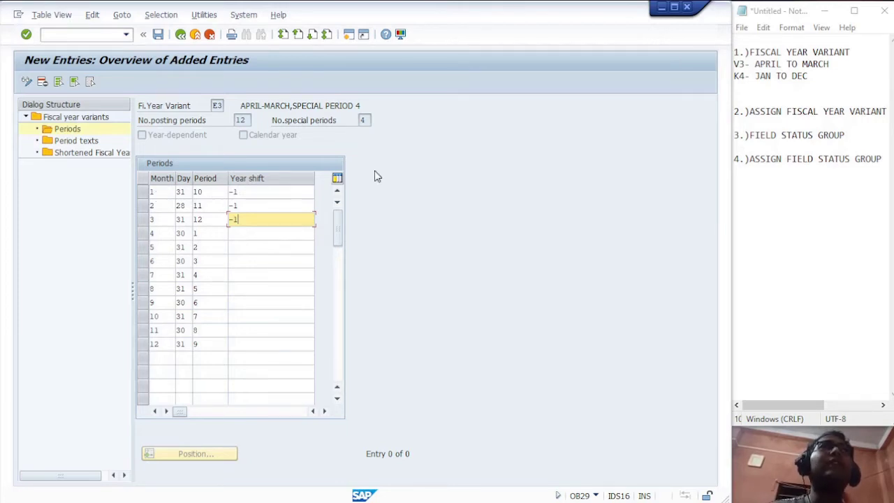
Switch to Notepad and add the heading "FINANCIAL YEAR" below the list of configuration topics.
click(816, 200)
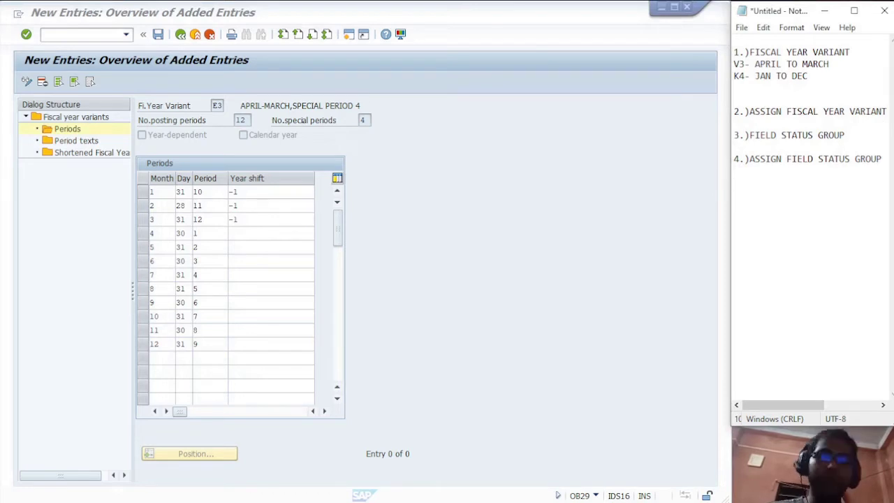
text(FIS)
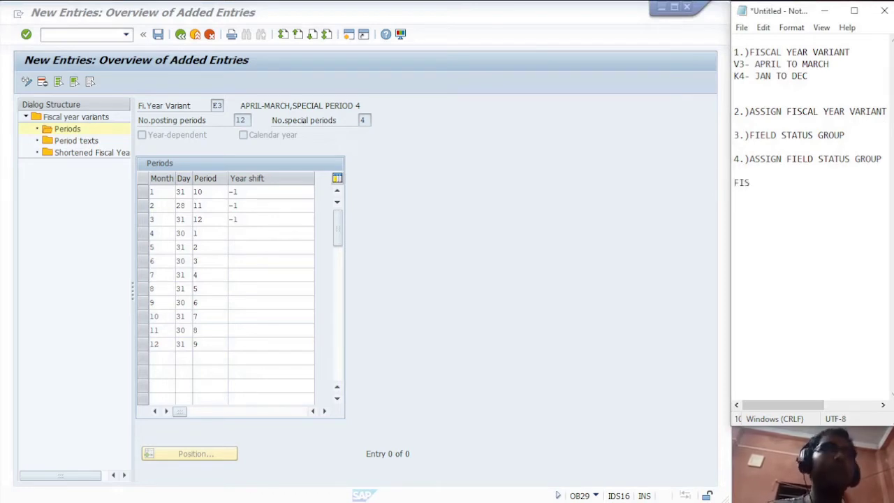
key(BackSpace)
key(BackSpace)
text(INANCI)
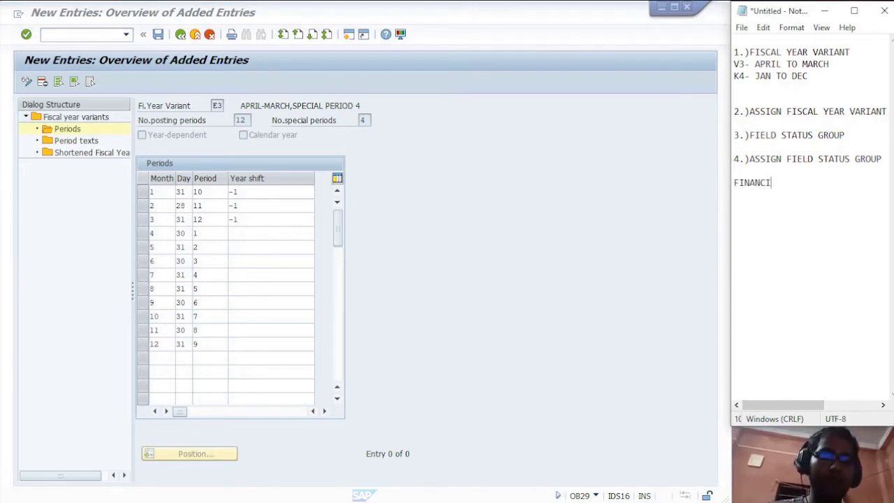
text(AL YEAR  )
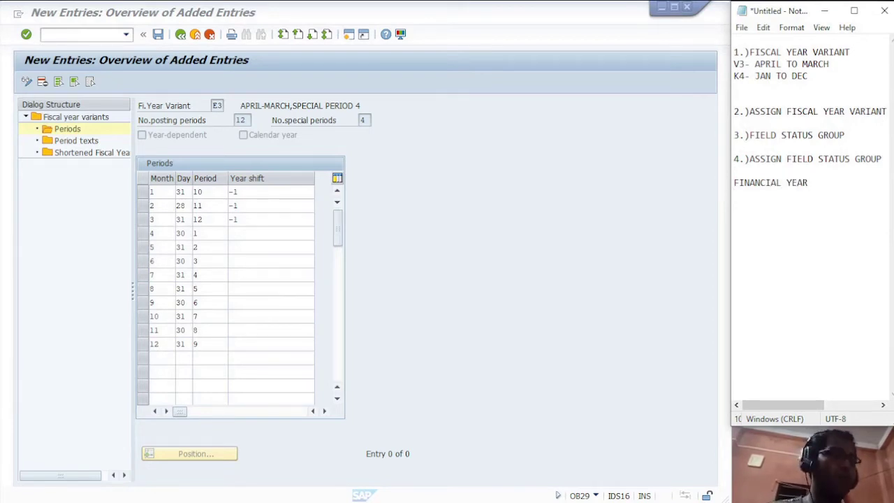
Write "FROM APRIL 2022 TO MARCH 2023" beneath the FINANCIAL YEAR heading, leaving a blank line between them.
text(FR)
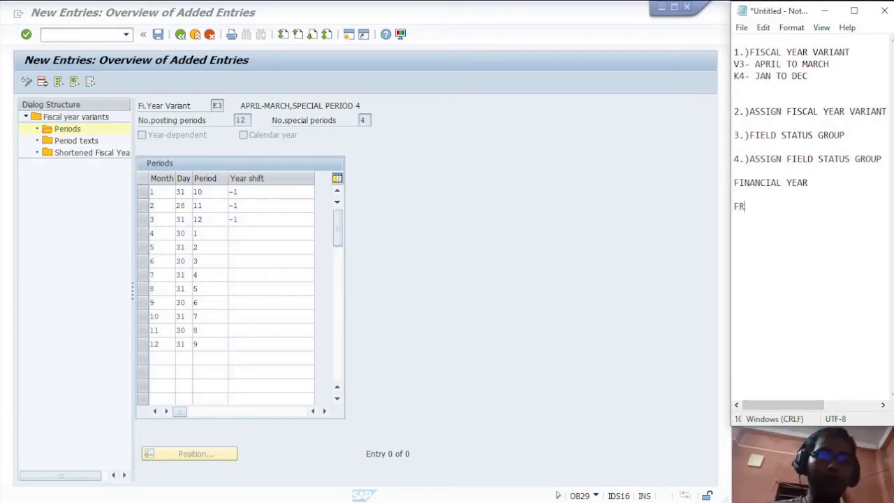
text(OM 20)
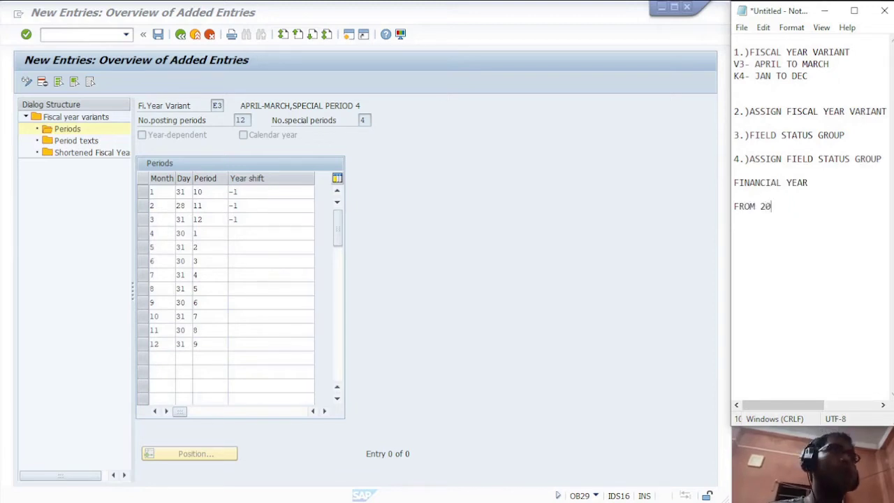
text(22 TO)
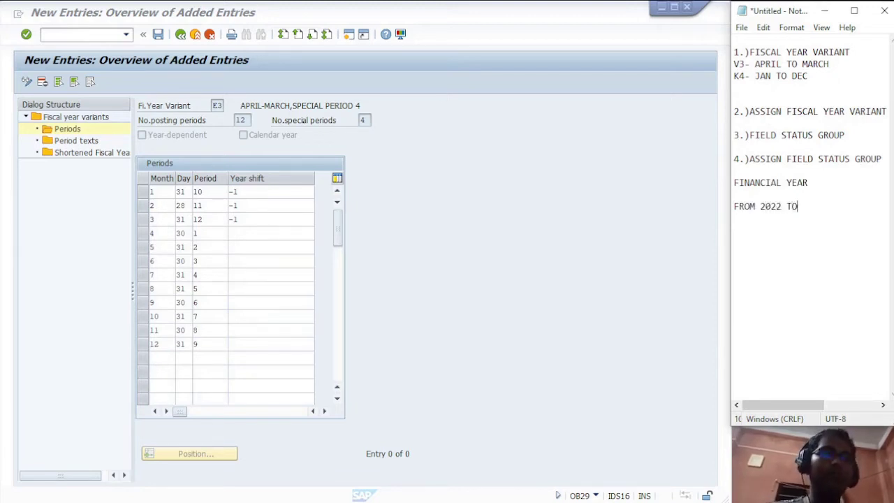
click(755, 208)
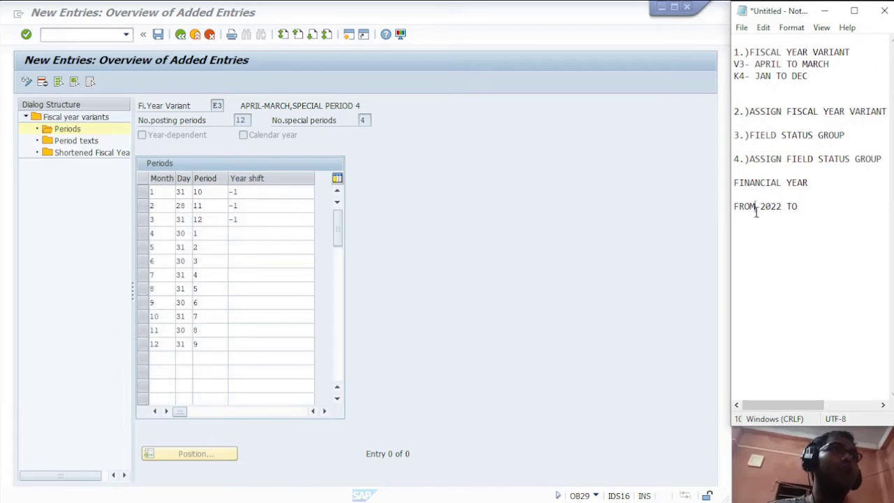
text(APRIL)
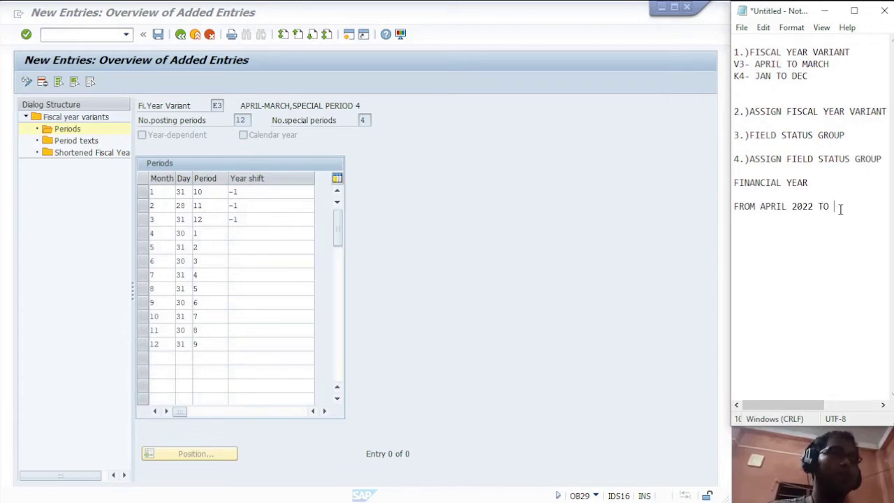
click(840, 210)
text(MARC)
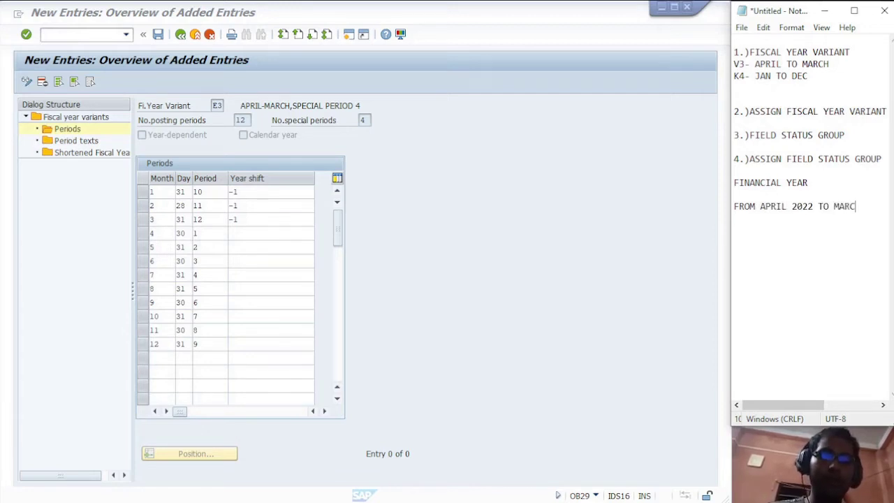
text(H 2023)
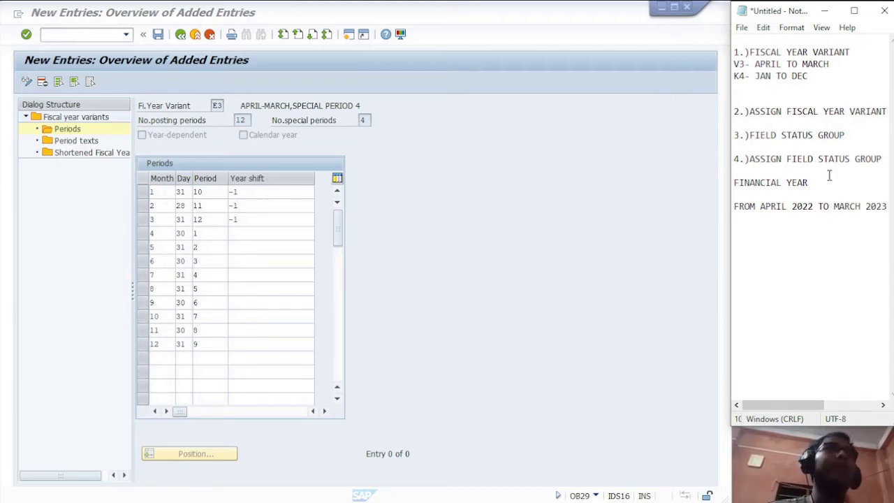
Write "2023 -1 = 2022" in the Notepad notes beneath the April 2022 to March 2023 line, leaving a blank line between them.
click(148, 199)
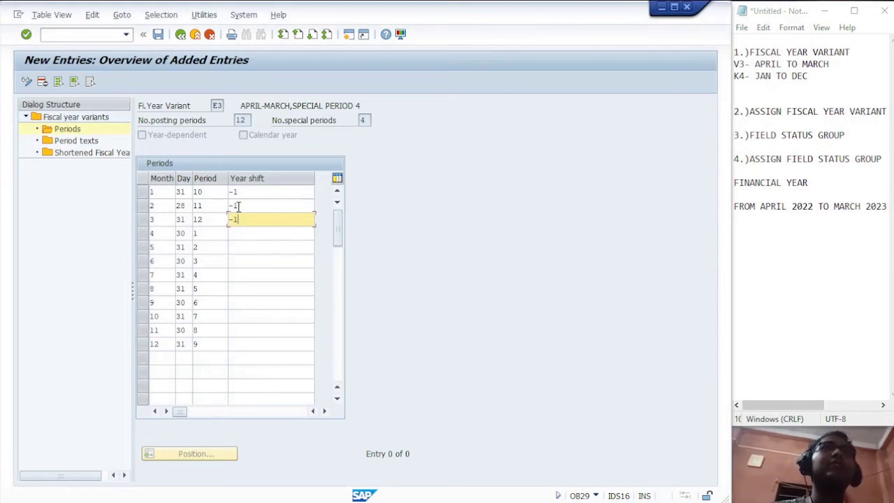
click(778, 238)
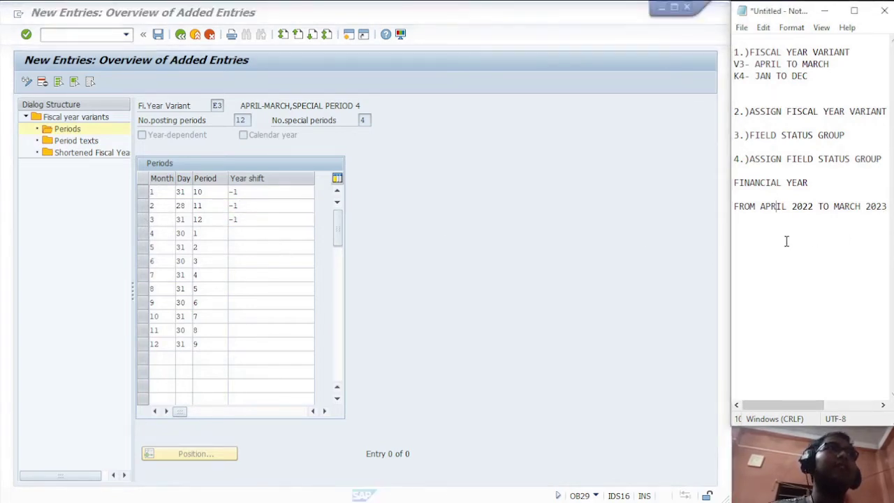
click(885, 209)
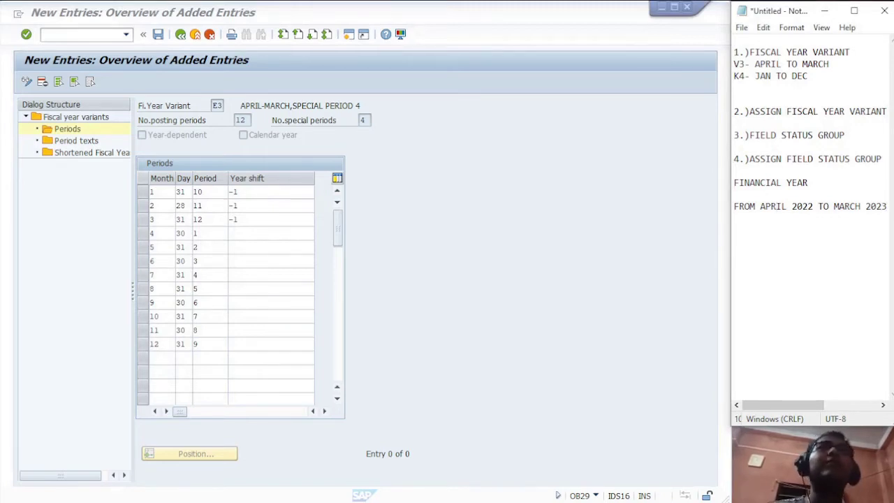
key(Return)
key(Return)
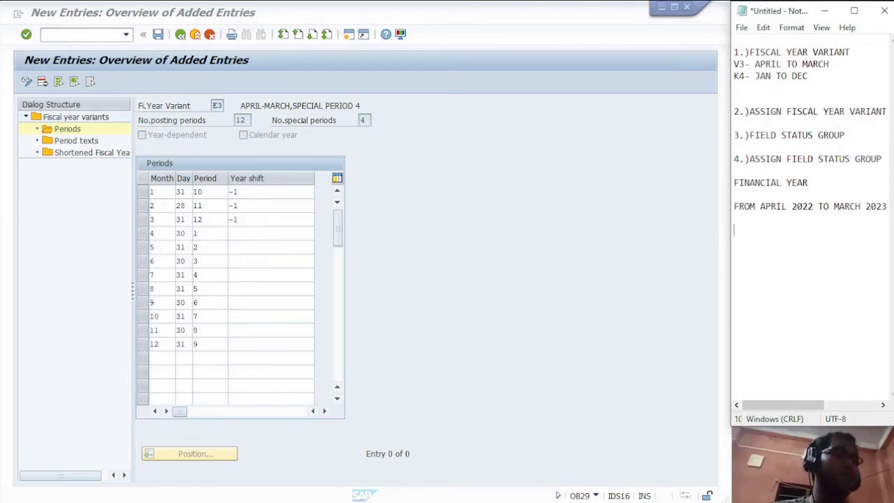
text(2023)
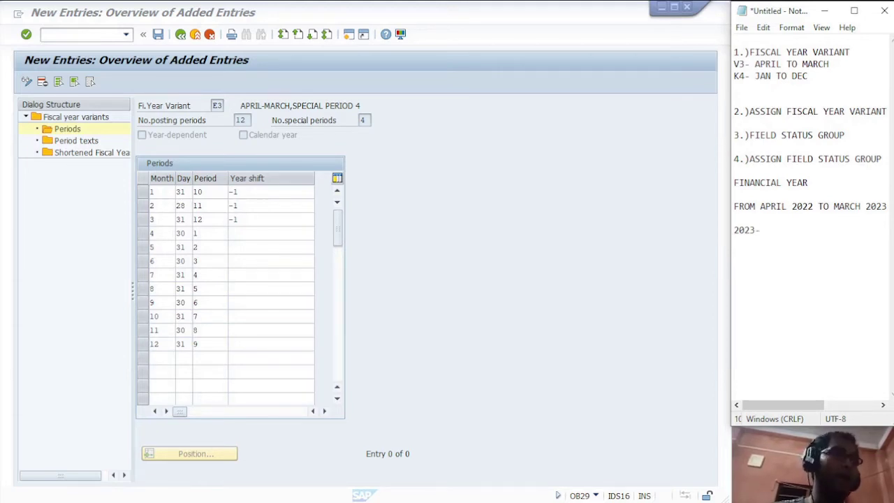
text(-1)
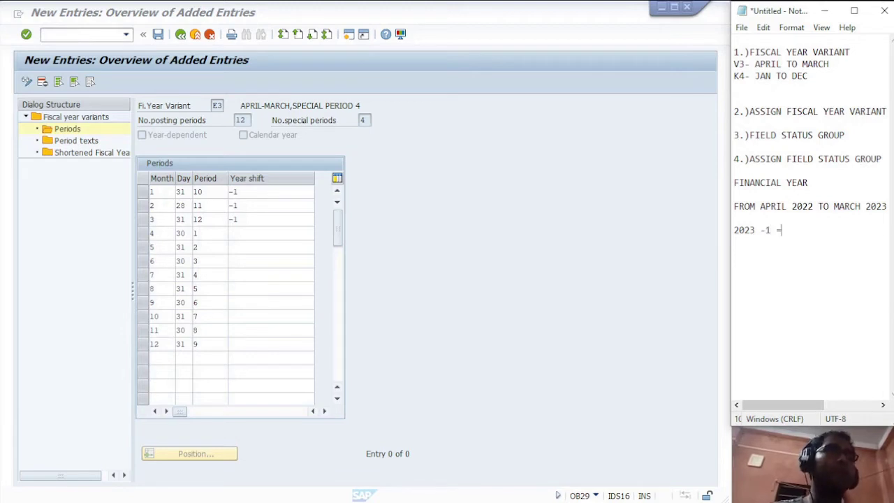
text( = )
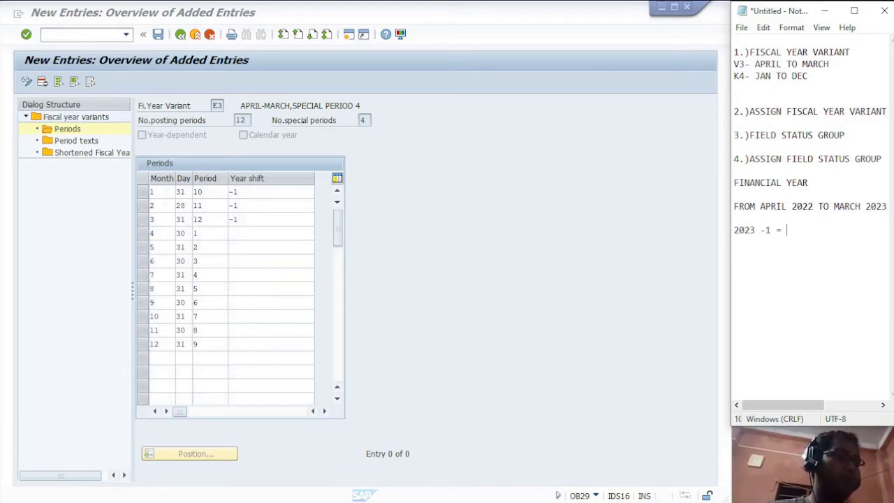
text(2022)
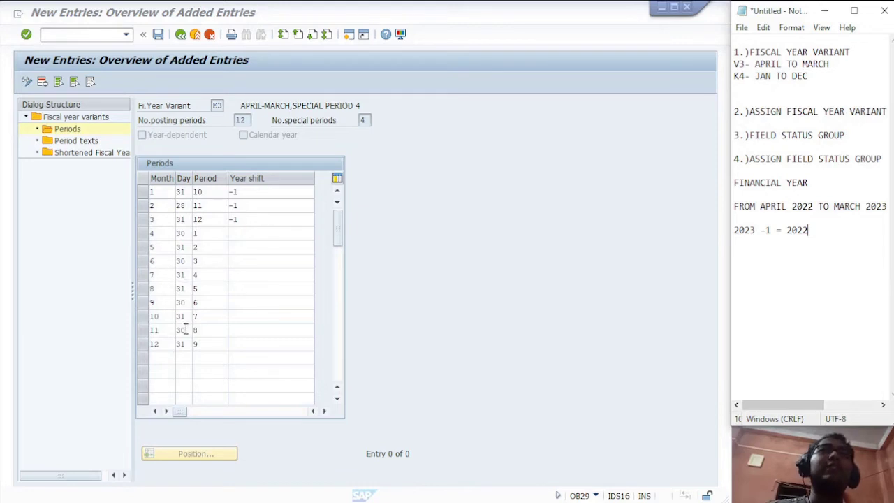
Switch back to SAP and set the year shift to 0 for months 4 through 12 of variant E3.
click(250, 222)
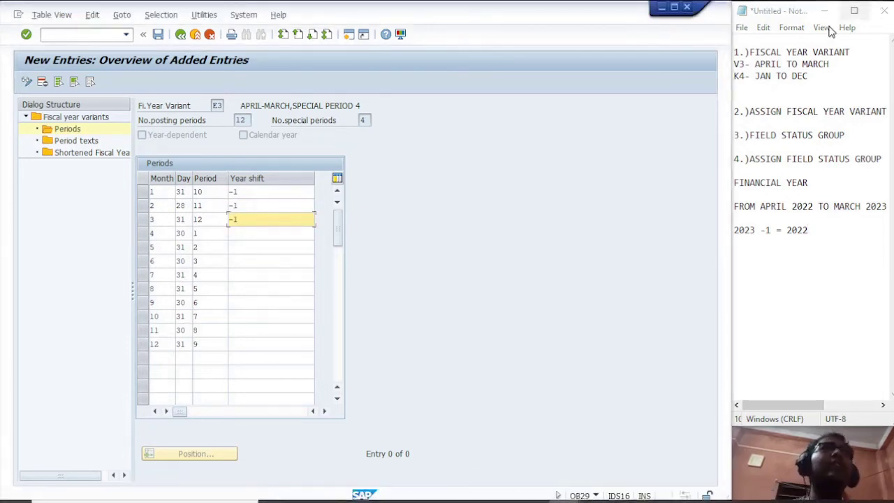
click(259, 235)
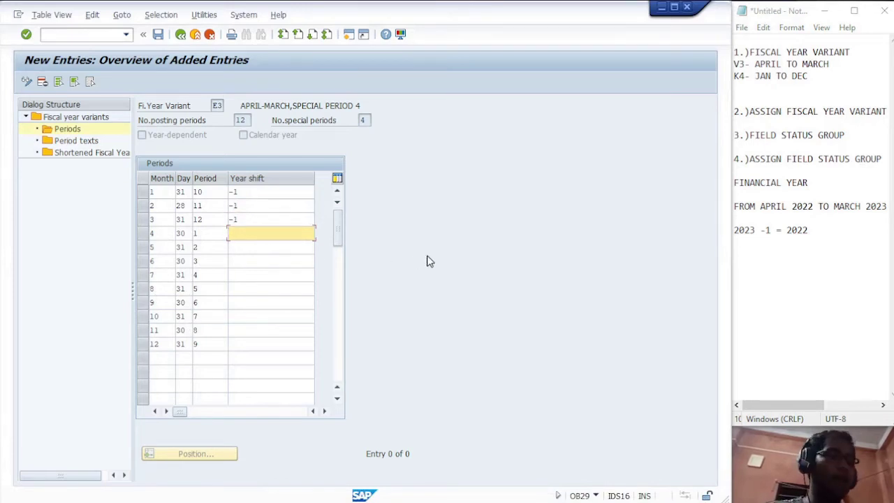
click(279, 248)
text(0)
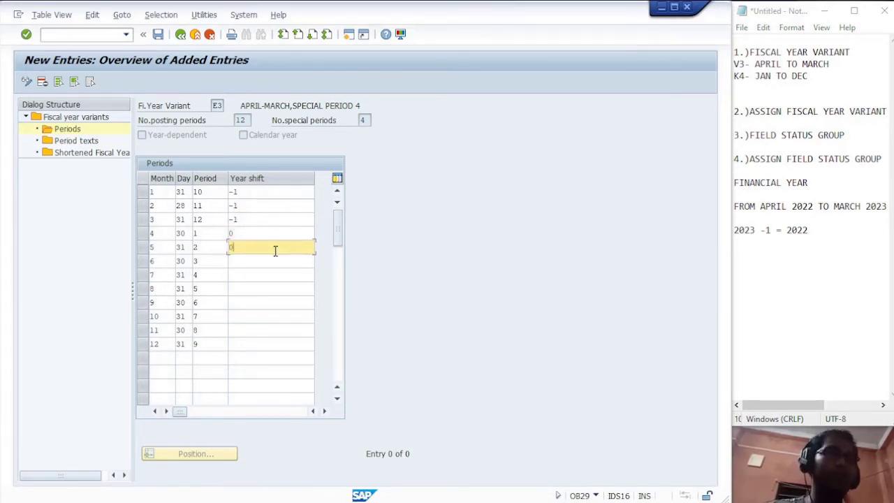
click(267, 261)
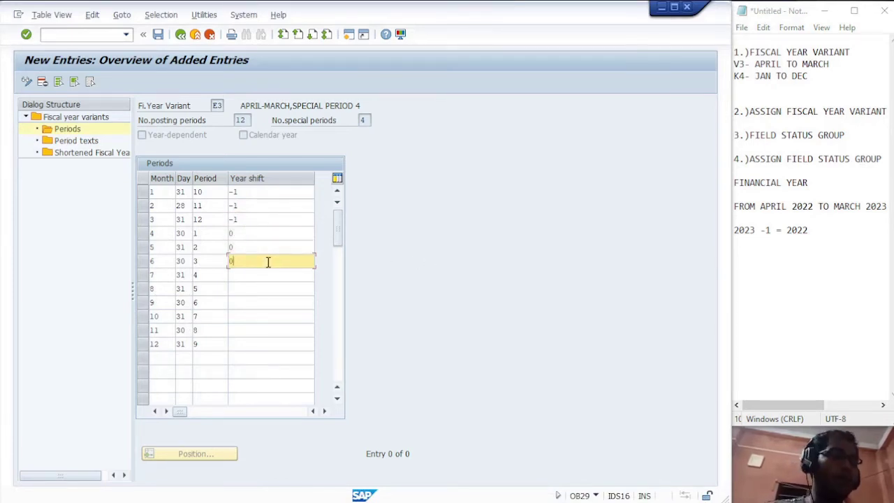
click(239, 274)
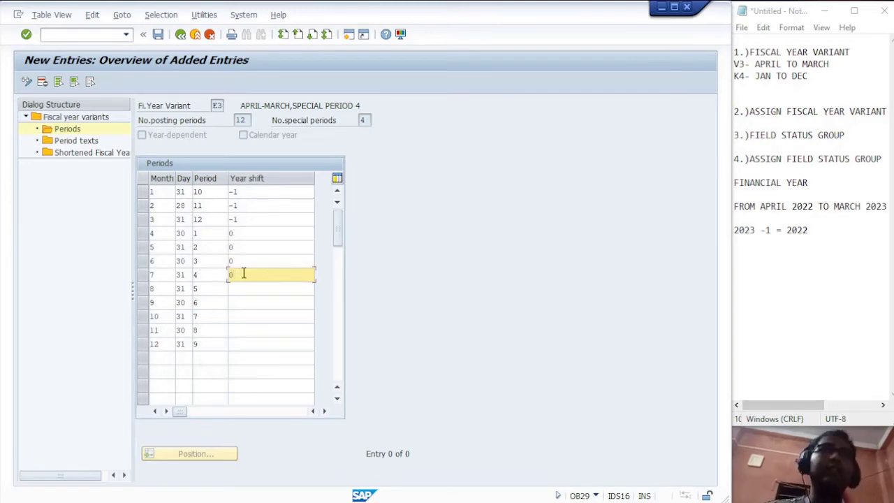
click(240, 286)
click(243, 300)
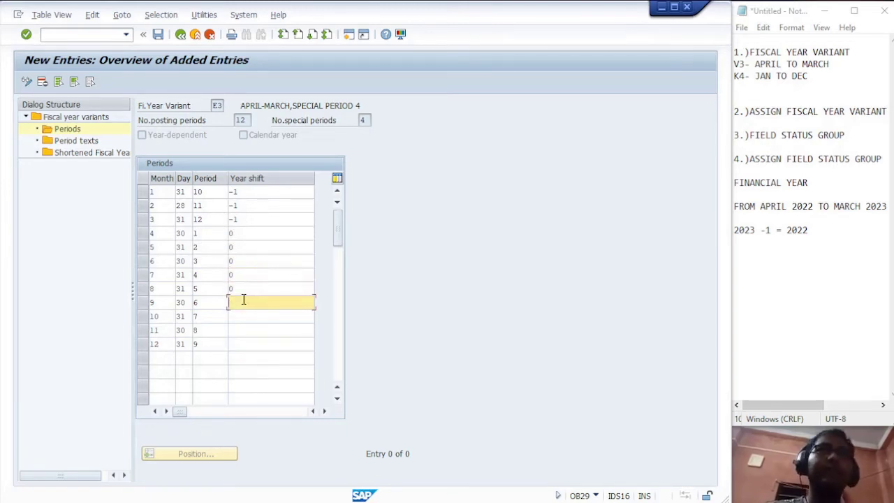
text(0)
click(237, 317)
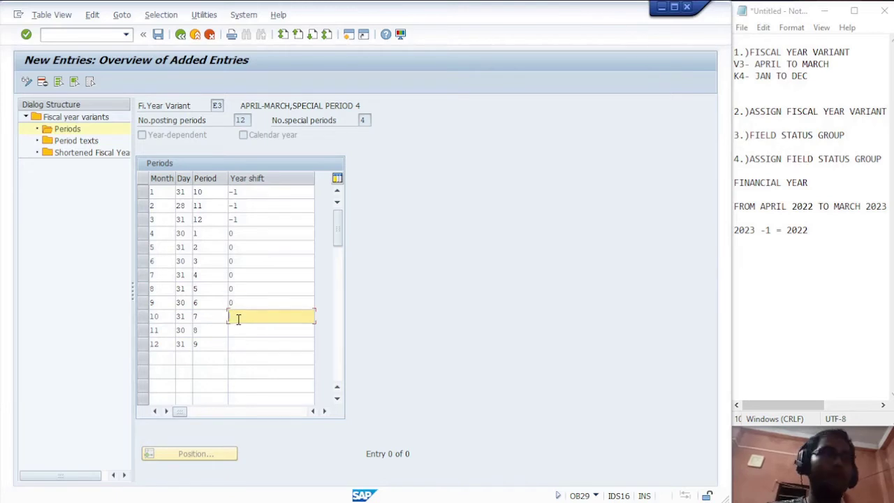
text(0)
click(237, 330)
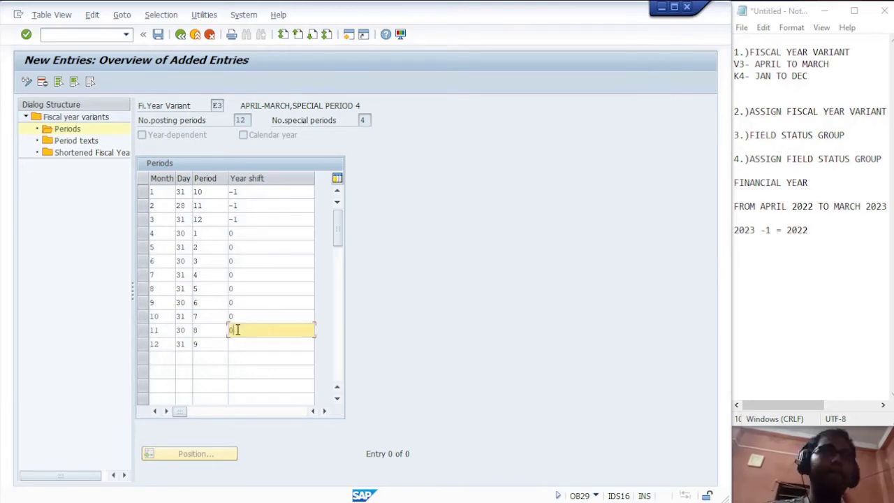
click(239, 344)
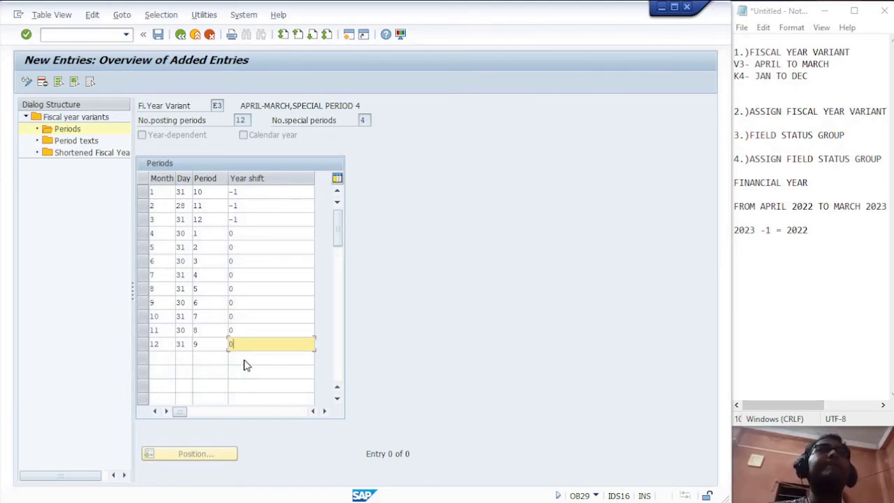
Save the period entries of variant E3 and return to the list of fiscal year variants.
click(159, 35)
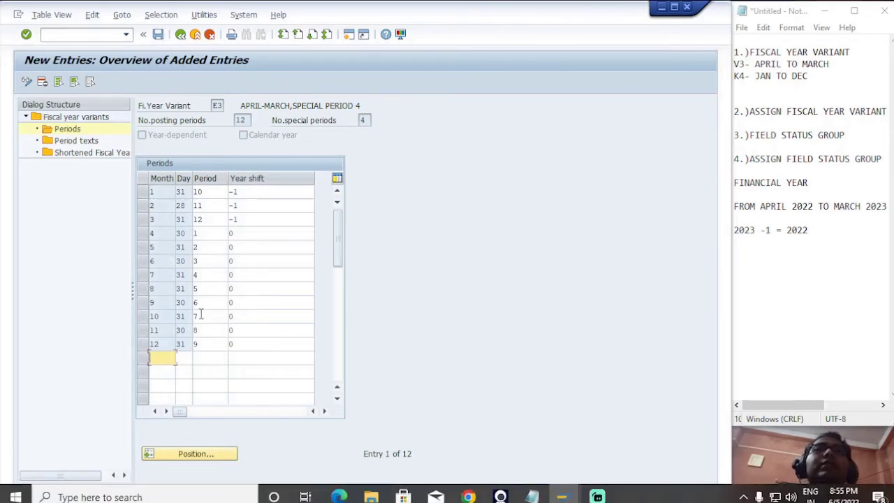
click(160, 38)
click(183, 38)
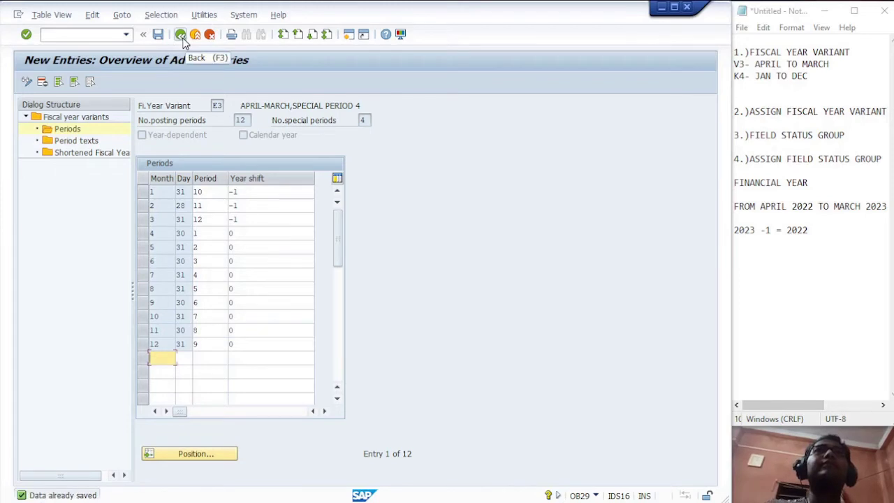
click(182, 40)
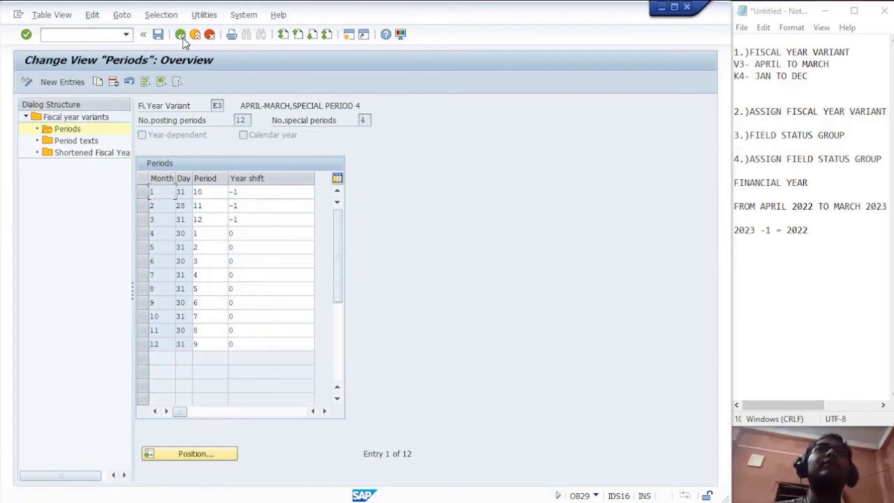
click(181, 34)
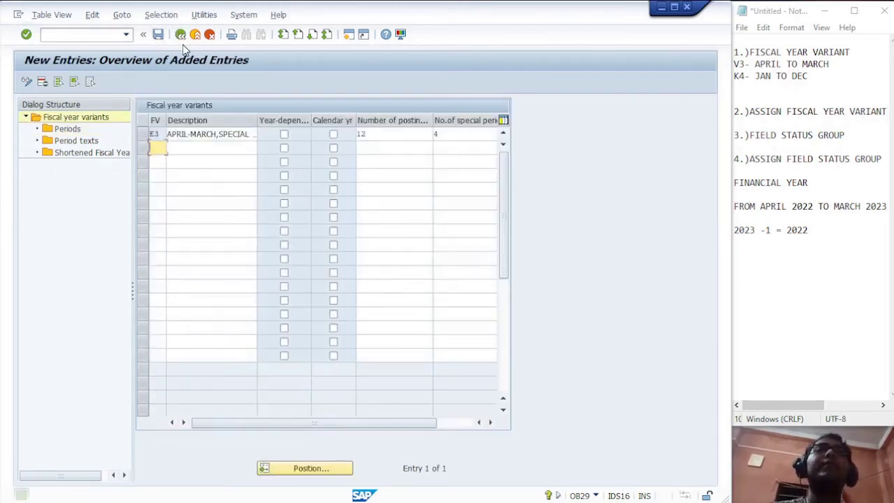
Reopen the periods of variant E3 to review the saved entries, and return to the variant list.
click(156, 133)
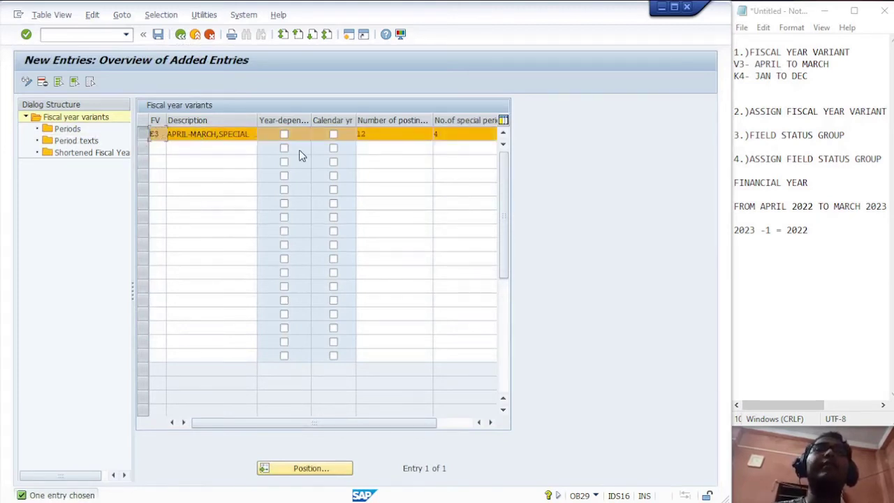
double_click(67, 129)
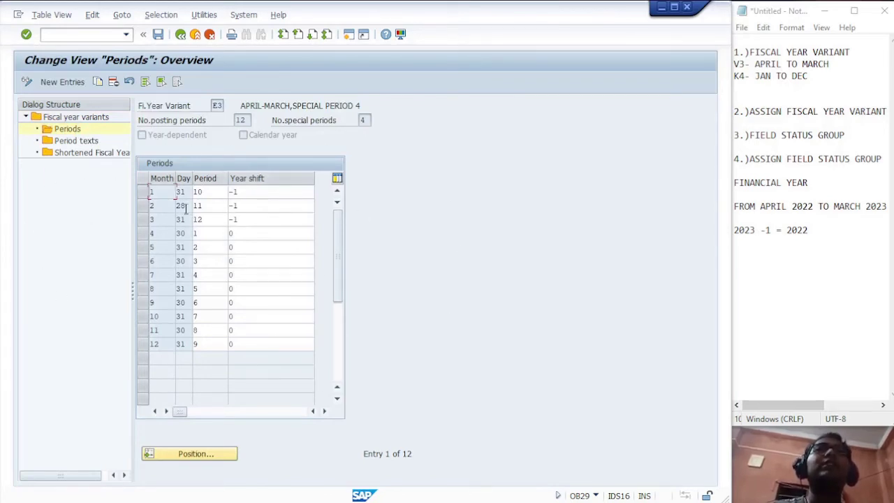
click(158, 34)
click(180, 34)
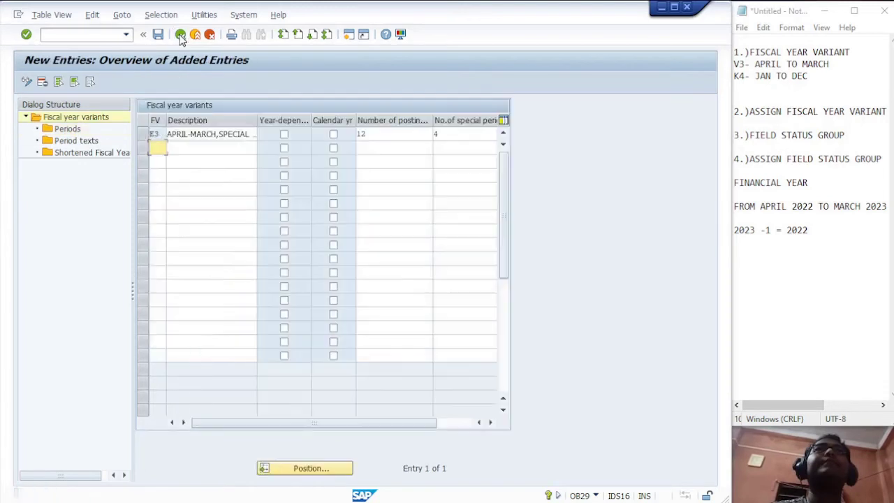
Leave the fiscal year variant maintenance and open transaction OB37 to assign company codes to a fiscal year variant.
click(96, 35)
text(/N)
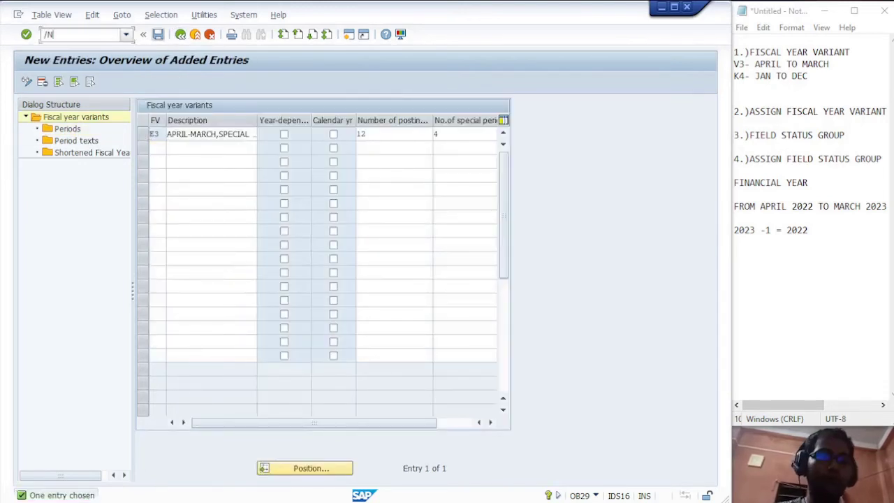
key(Return)
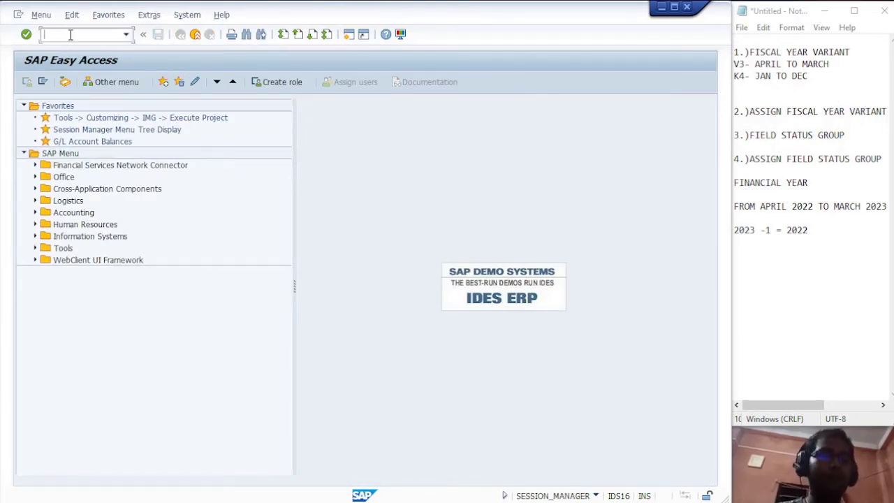
text(OB)
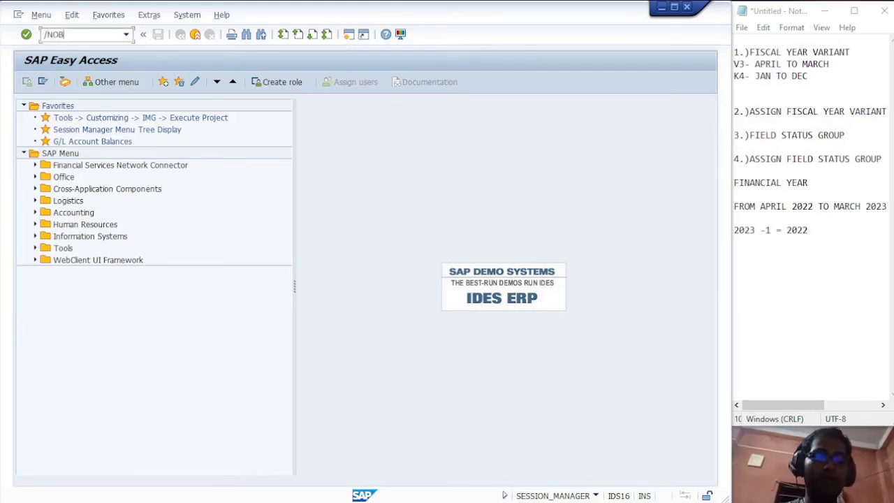
text(37)
key(Return)
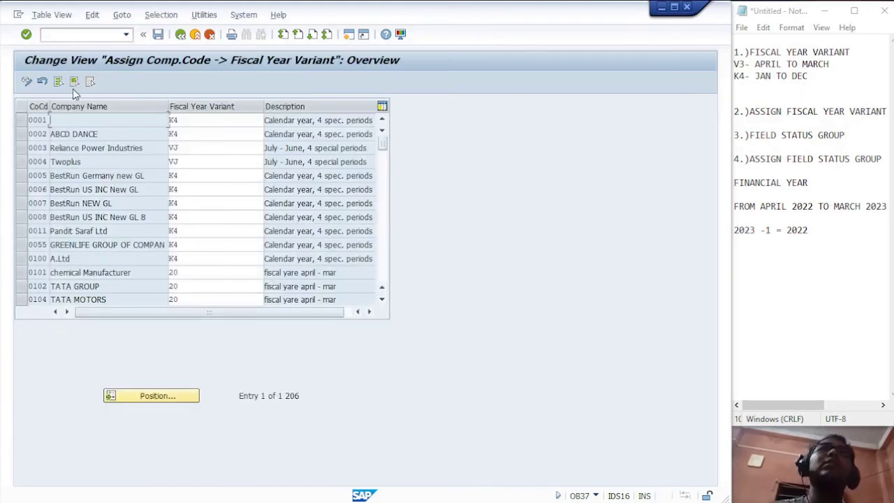
Position the assignment list at company code ECC1.
click(126, 398)
text(E)
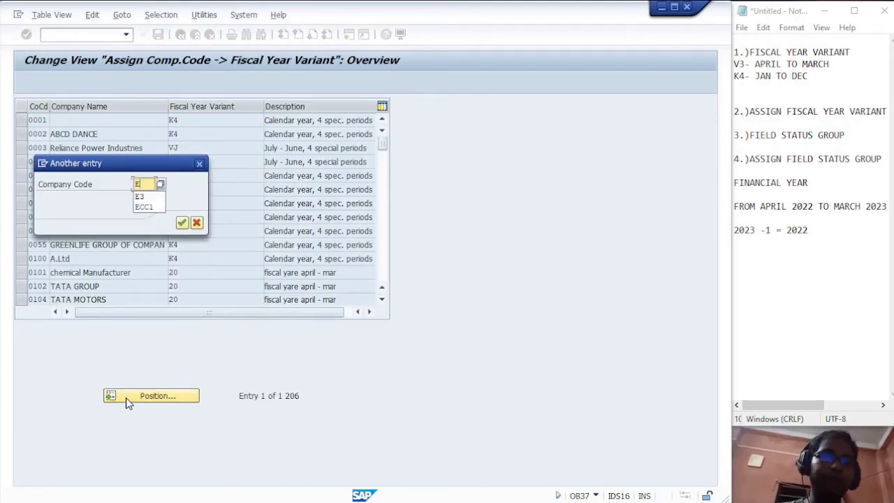
text(3)
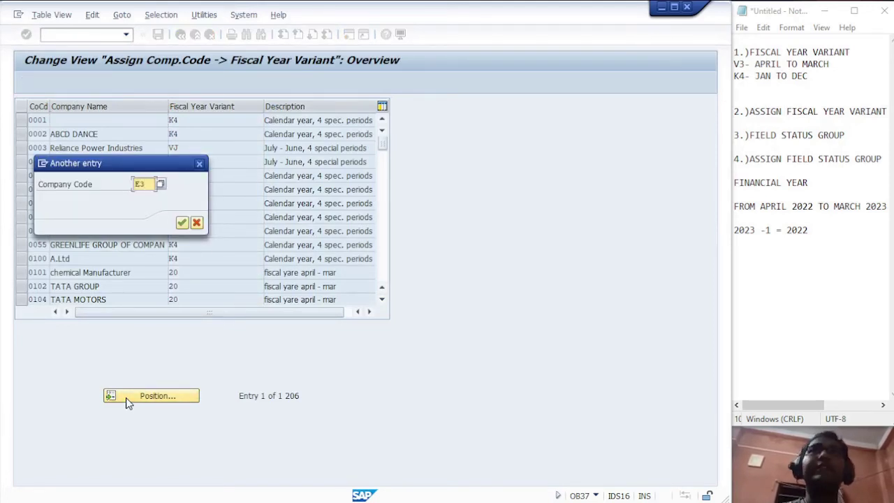
key(BackSpace)
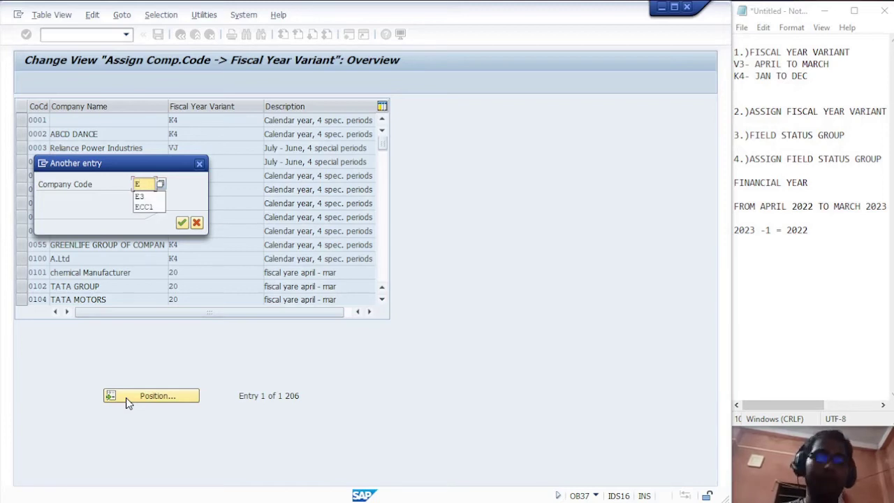
text(CC1)
key(Return)
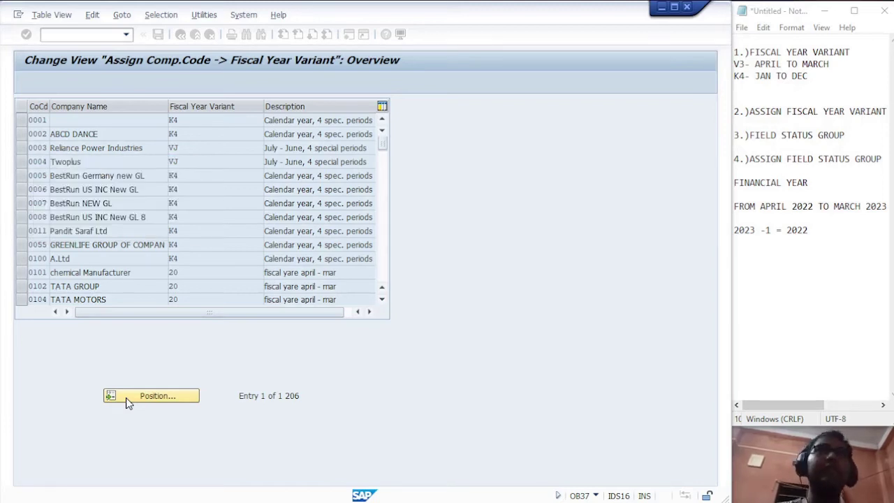
Assign fiscal year variant E3 to company code ECC1 and accept the warnings about company codes without a variant.
click(181, 120)
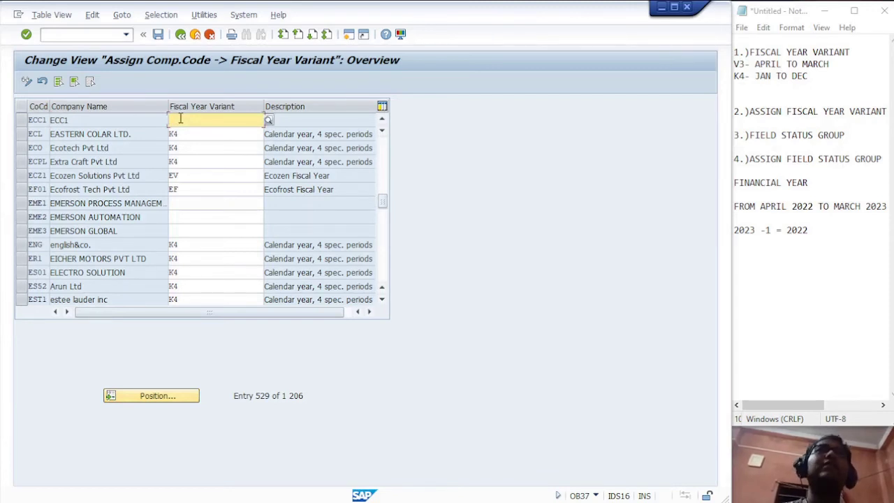
text(E3)
key(Return)
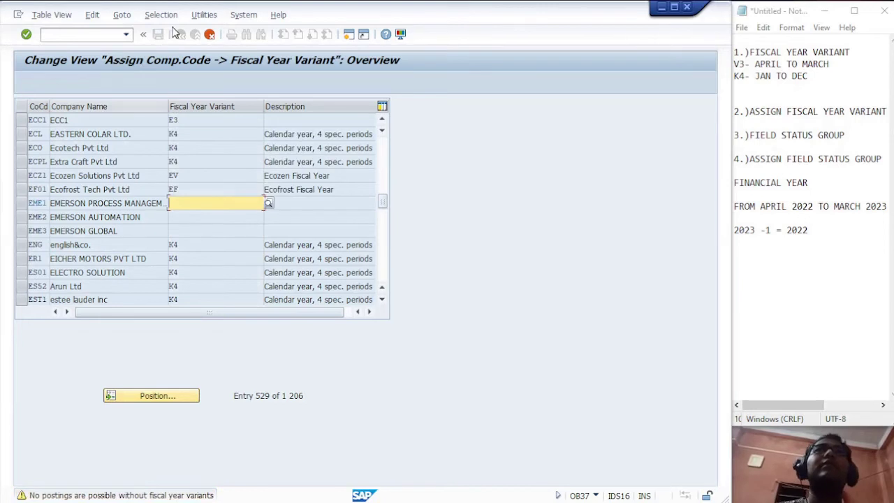
key(Return)
key(Return)
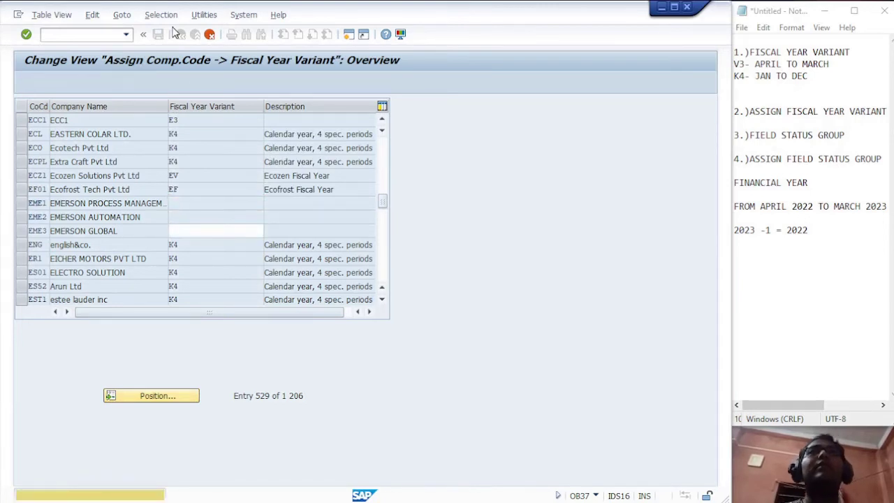
Save the company code assignment, recording it in the proposed customizing request described as ENTERPRICE STRUCTURE.
click(158, 34)
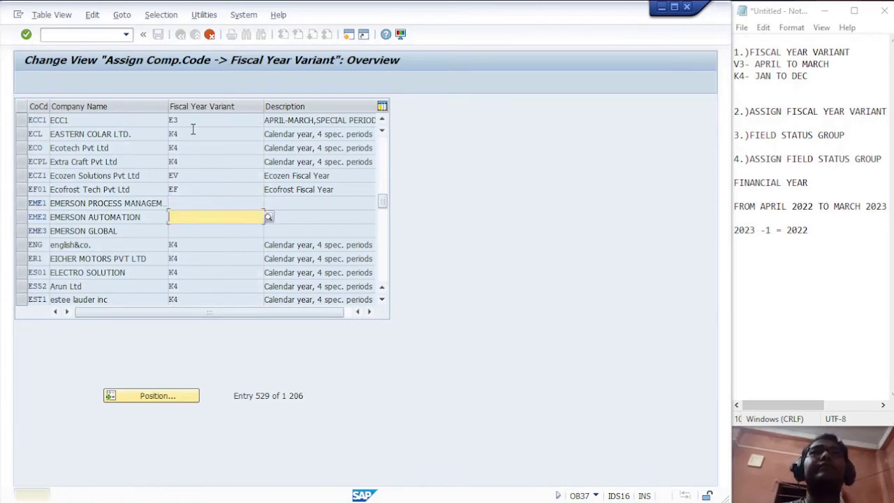
key(Return)
key(Return)
key(Return)
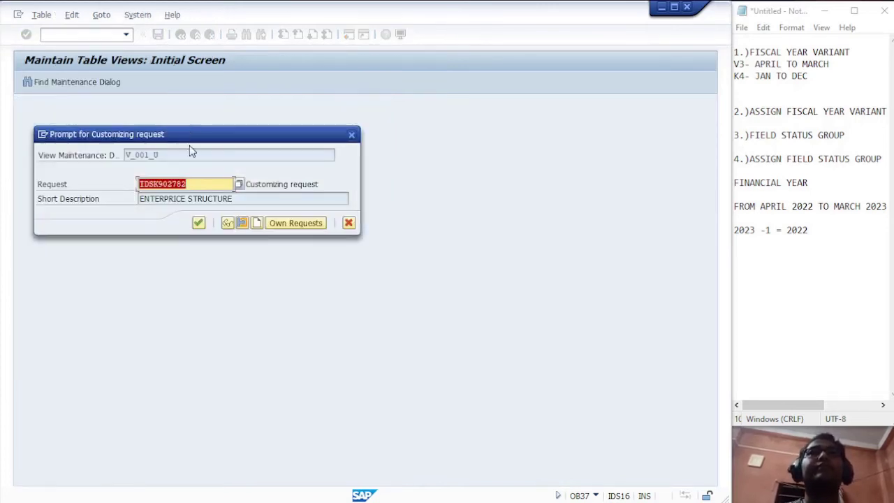
click(200, 222)
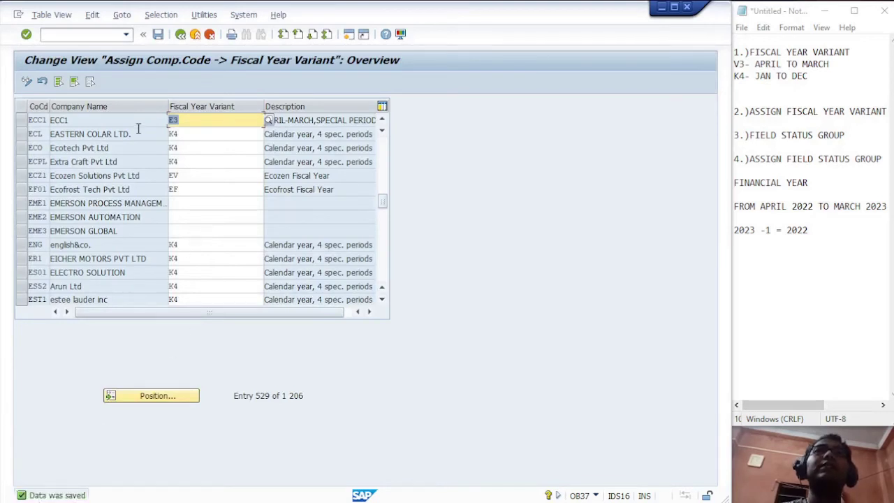
Select the ECC1 row and save the assignment list again, accepting the warnings.
click(23, 123)
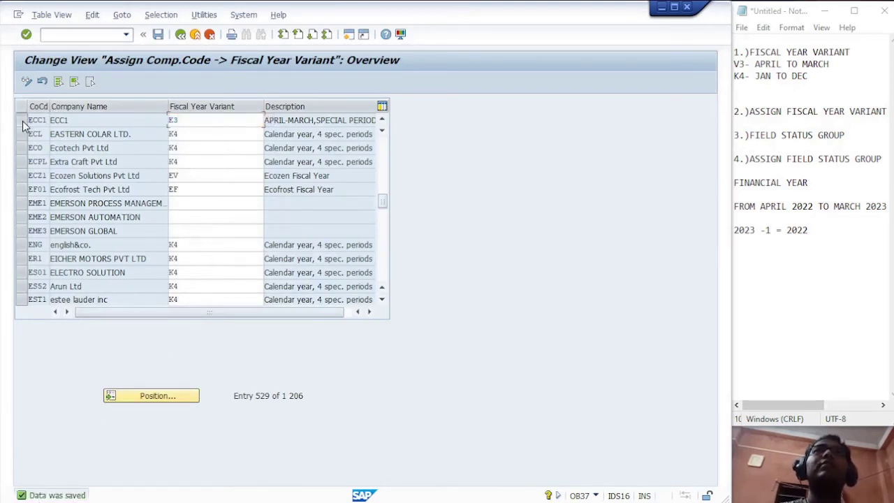
click(23, 123)
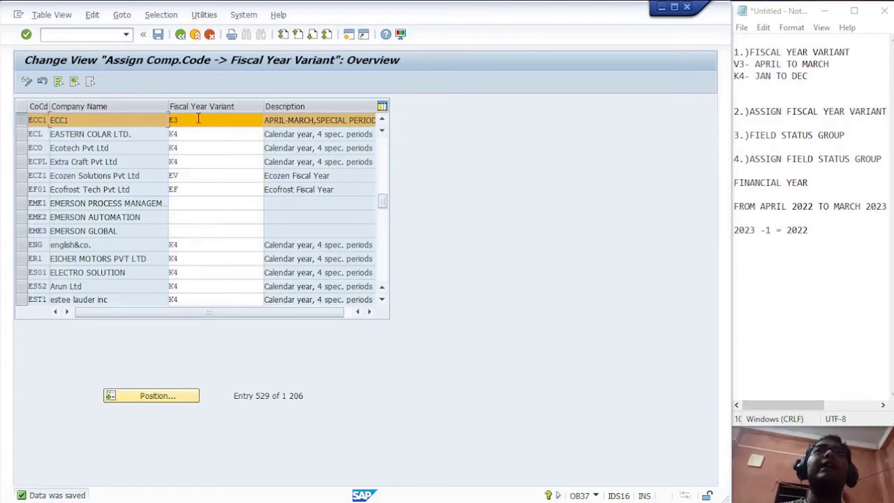
click(157, 35)
click(193, 35)
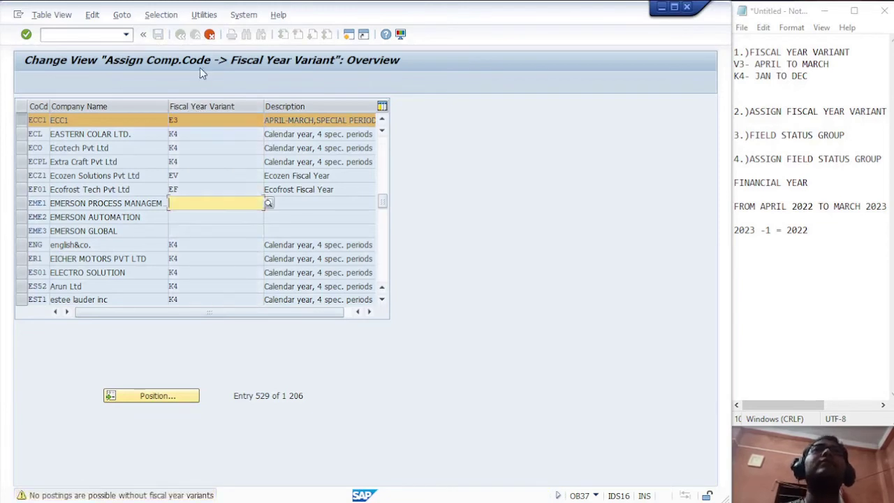
key(Return)
key(Return)
key(Return)
key(Return)
key(Return)
key(Return)
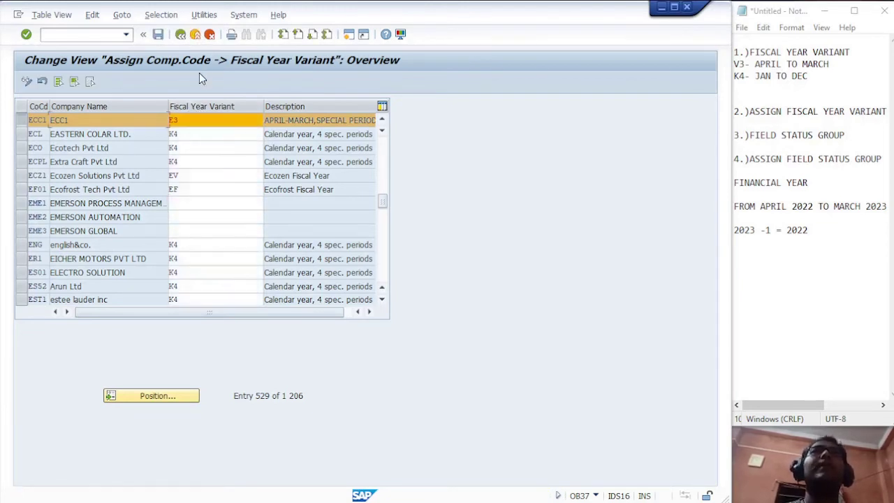
Leave the company code assignment view and reopen transaction OB37 to check the saved entry.
click(180, 35)
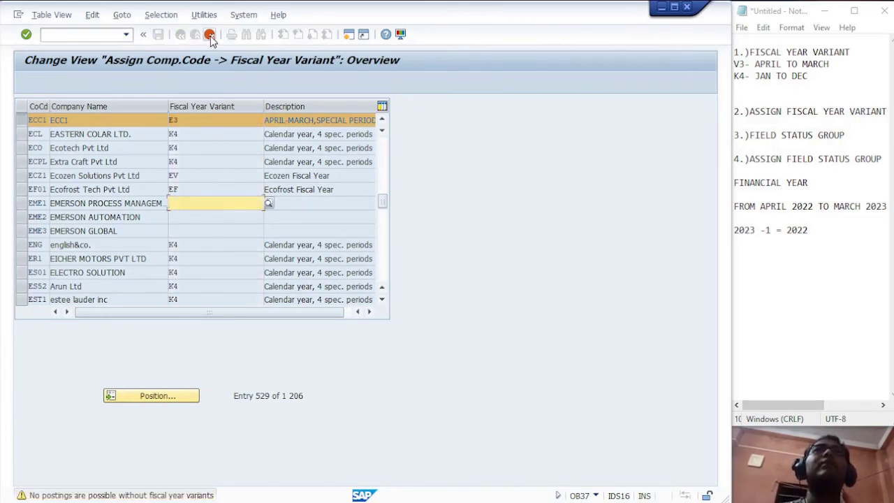
click(210, 35)
text(/NOB)
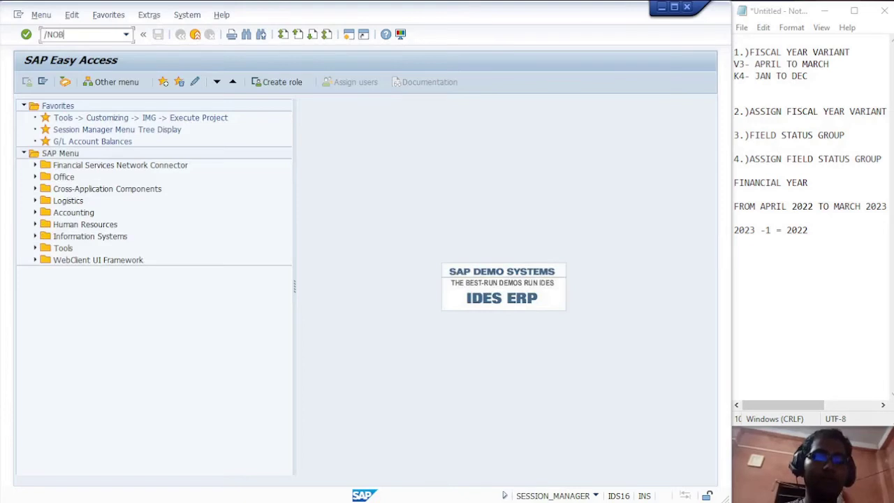
text(37)
key(Return)
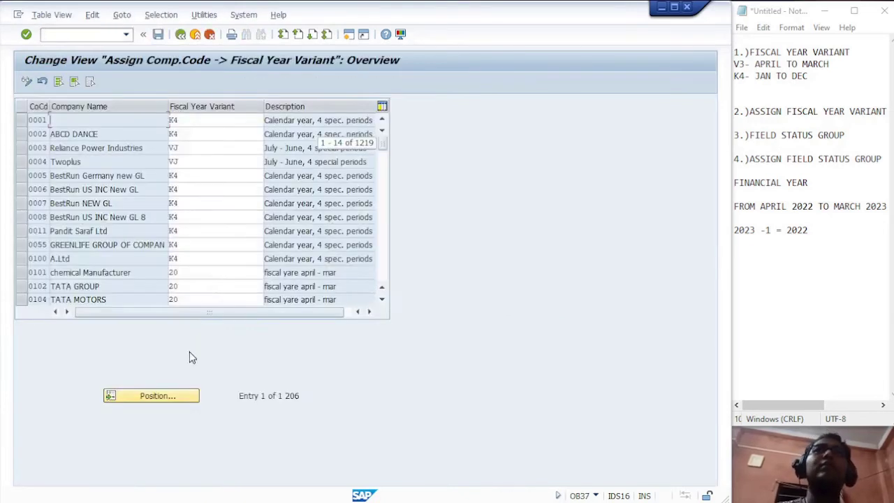
Position the assignment list at company code ECC1 and select its row to check the assigned fiscal year variant.
click(179, 395)
text(E)
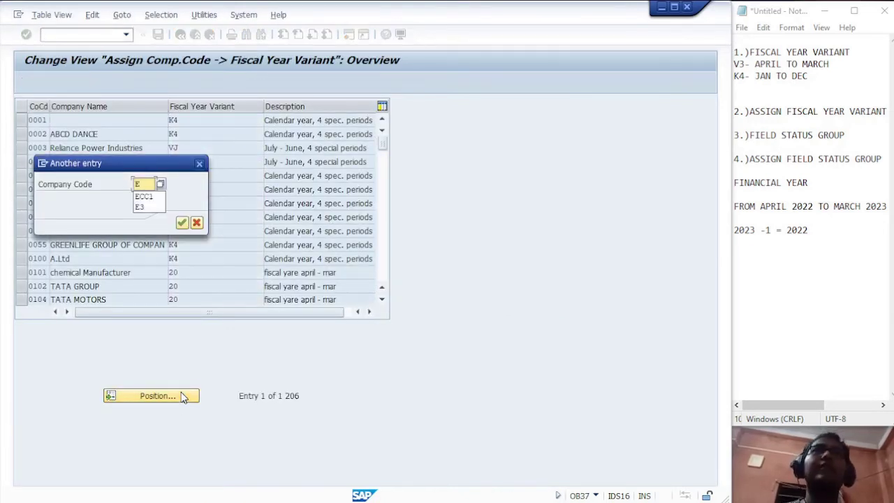
text(CC1)
key(Return)
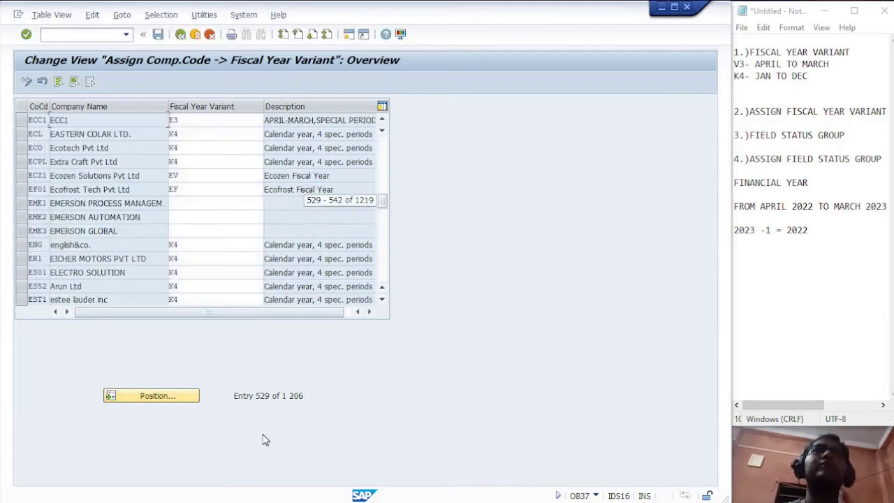
click(24, 121)
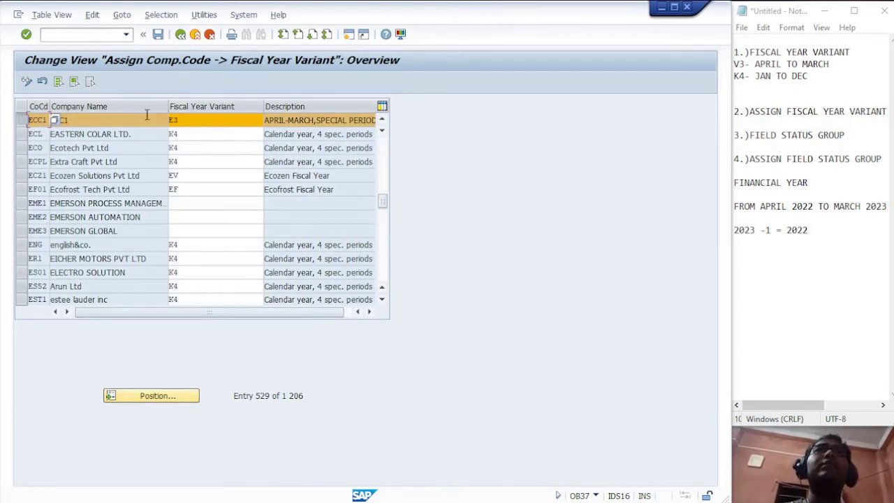
Leave the assignment view and open transaction OBC4 to maintain field status variants.
click(108, 32)
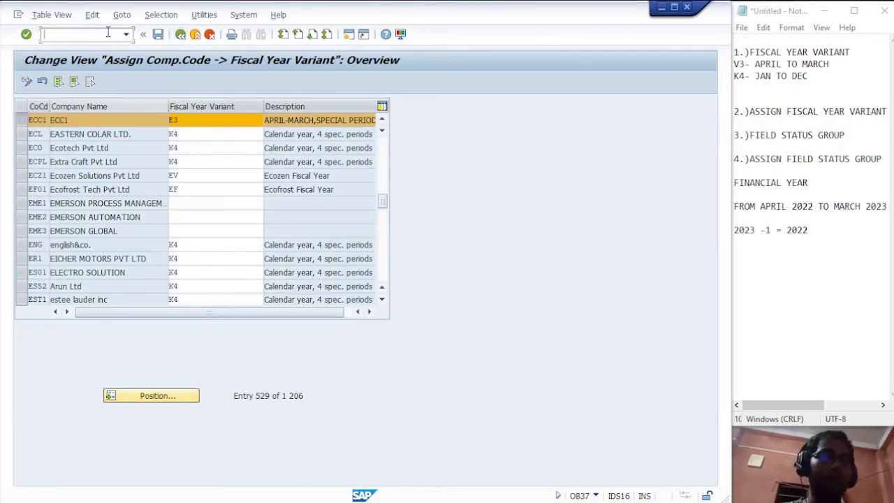
key(Return)
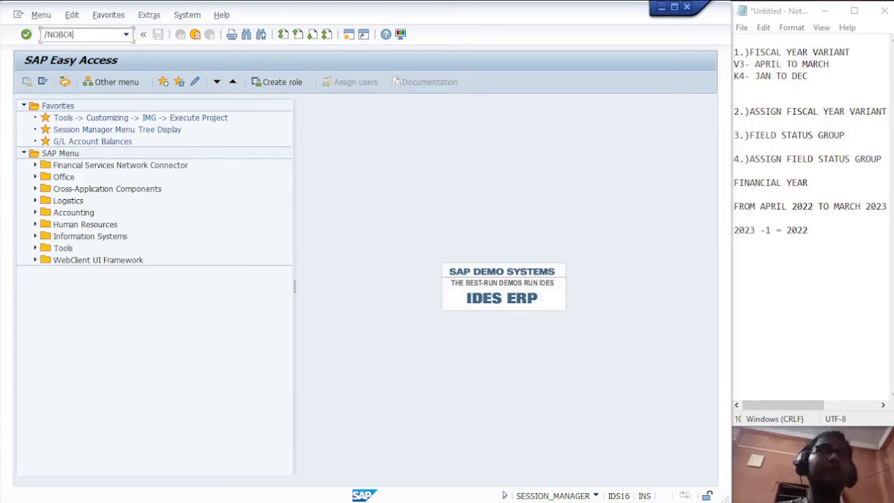
click(72, 34)
text(/NOBC4)
key(Return)
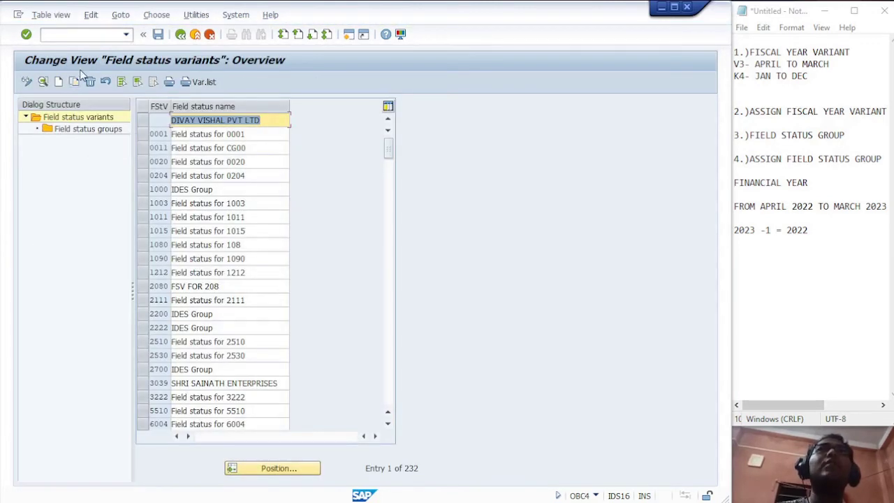
click(90, 130)
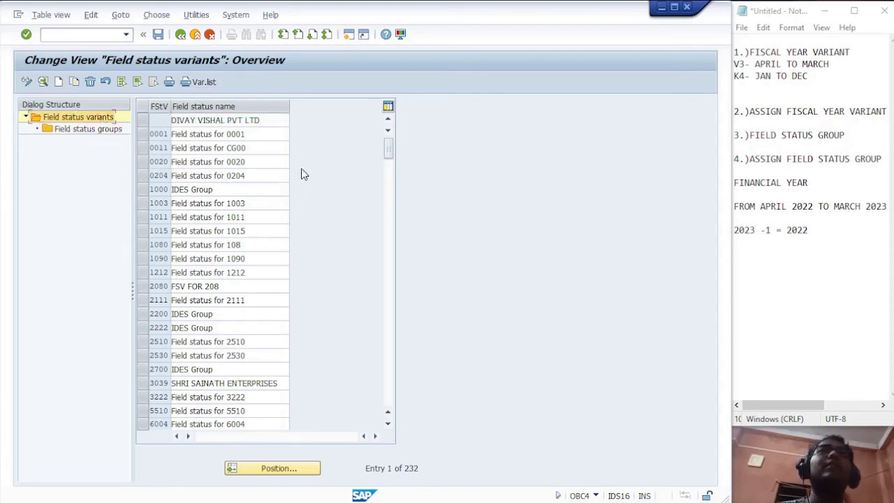
Switch to the Notepad notes and replace GROUP with VARIANT in item 4, ASSIGN FIELD STATUS.
click(884, 159)
text(WIT)
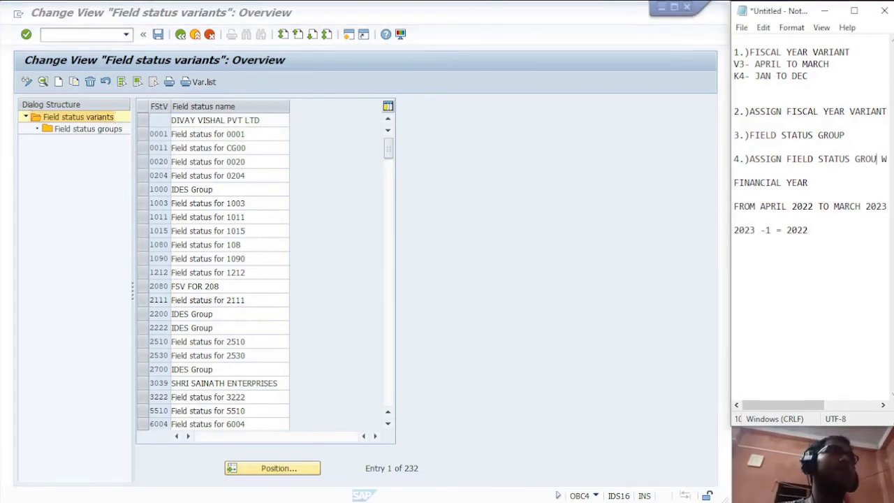
key(BackSpace)
key(BackSpace)
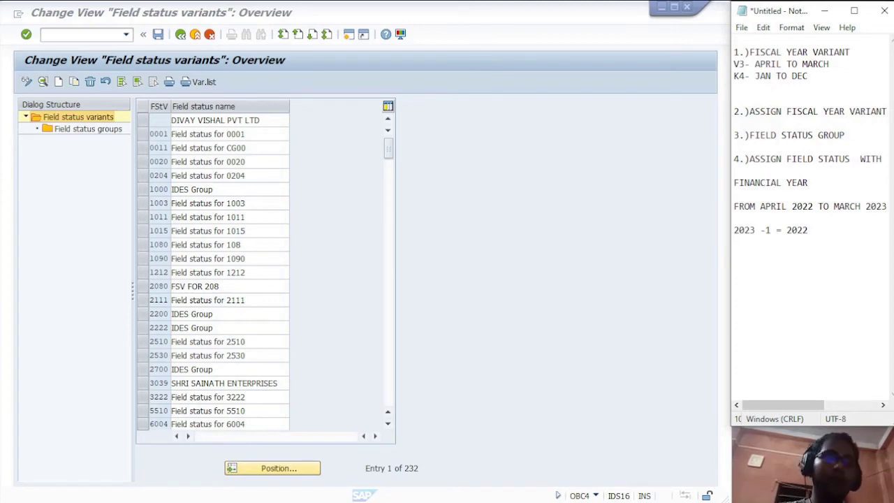
text(VARIA)
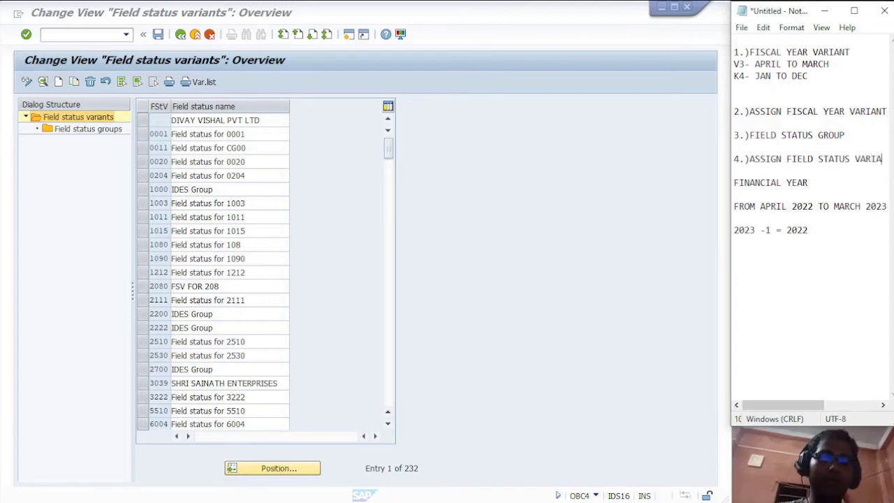
text(NT WITH COM)
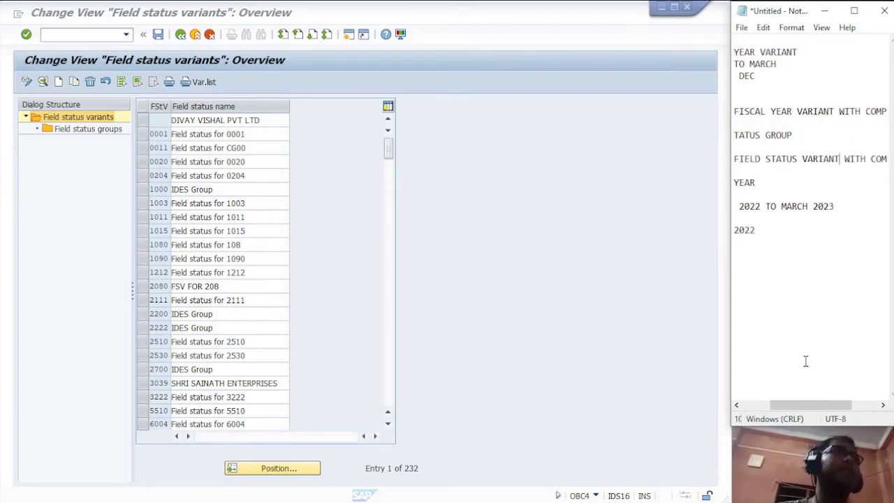
drag(802, 405, 774, 405)
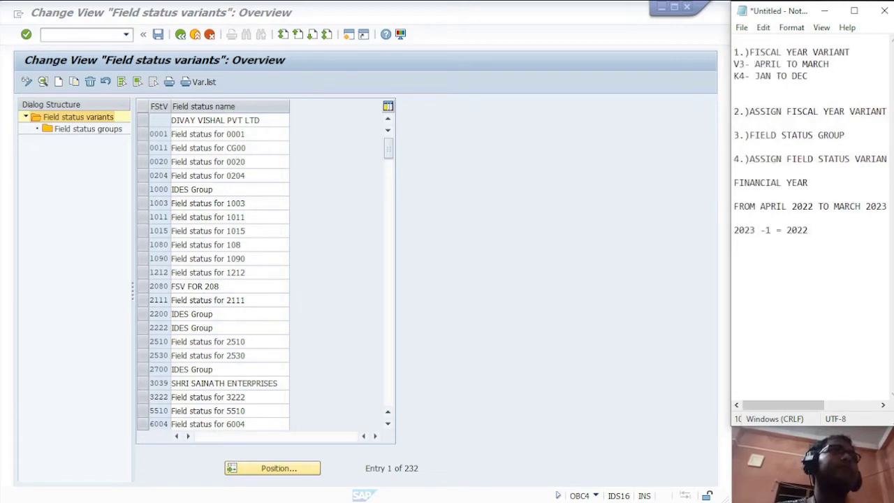
Change item 3 of the notes to FIELD STATUS VARIANT.
click(856, 136)
key(BackSpace)
key(BackSpace)
key(BackSpace)
key(BackSpace)
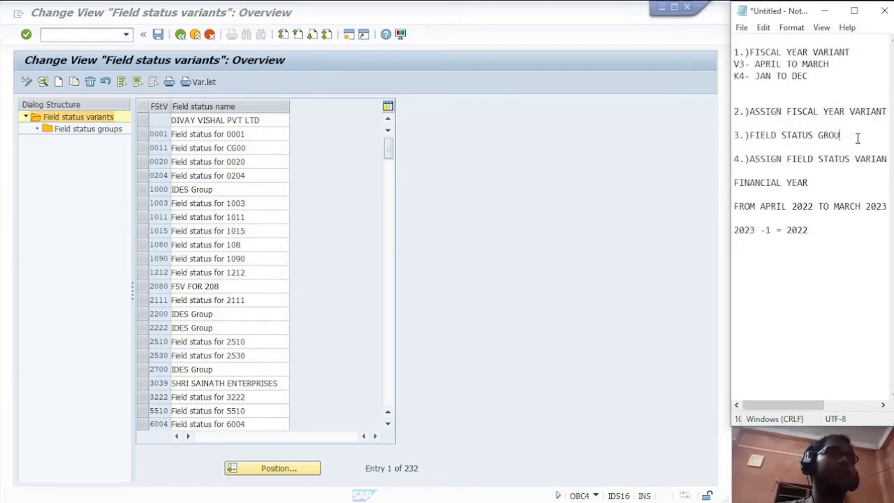
key(BackSpace)
text(VA)
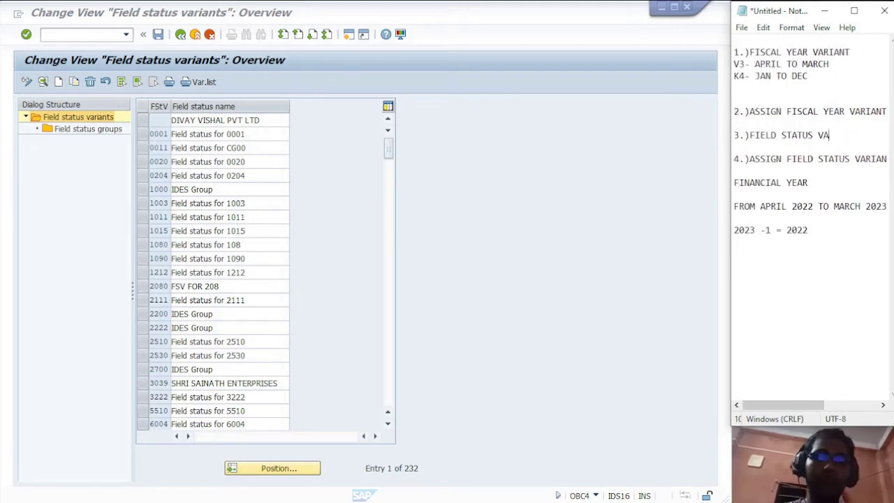
text(RIANT)
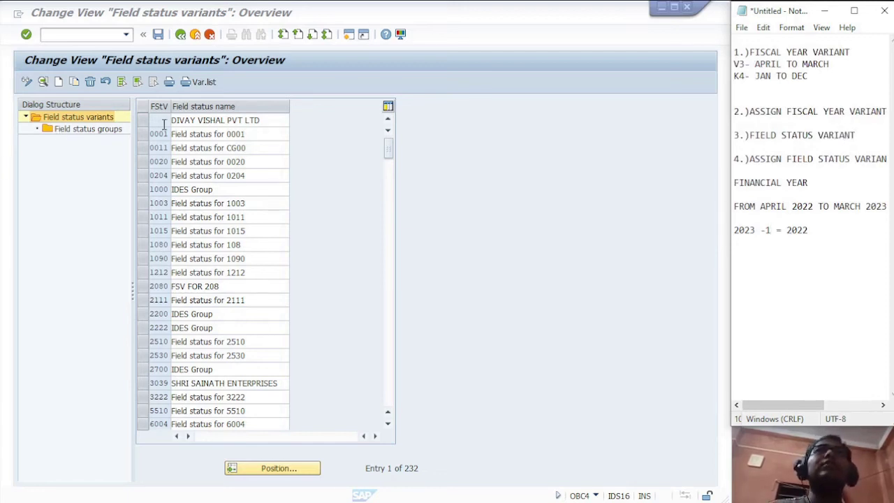
Back in SAP, copy field status variant 0001 and give the copy the key ECC1.
click(144, 136)
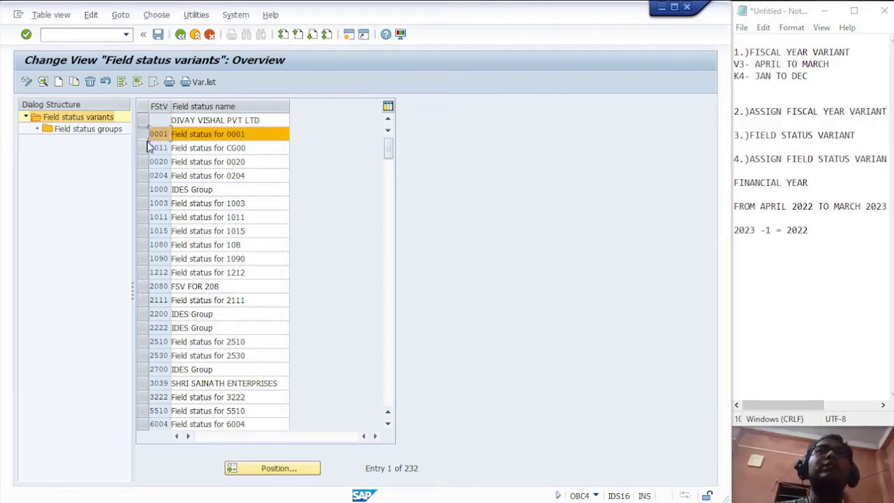
scroll(175, 261, down, 3)
scroll(188, 261, up, 3)
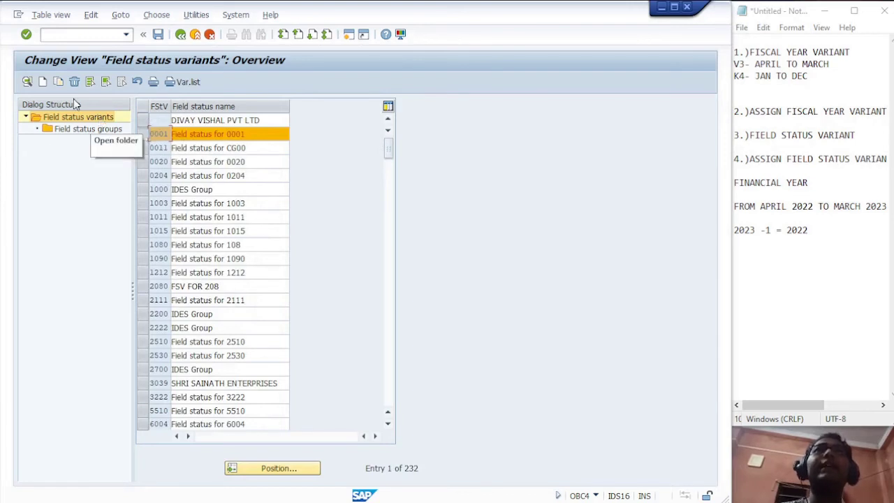
click(59, 83)
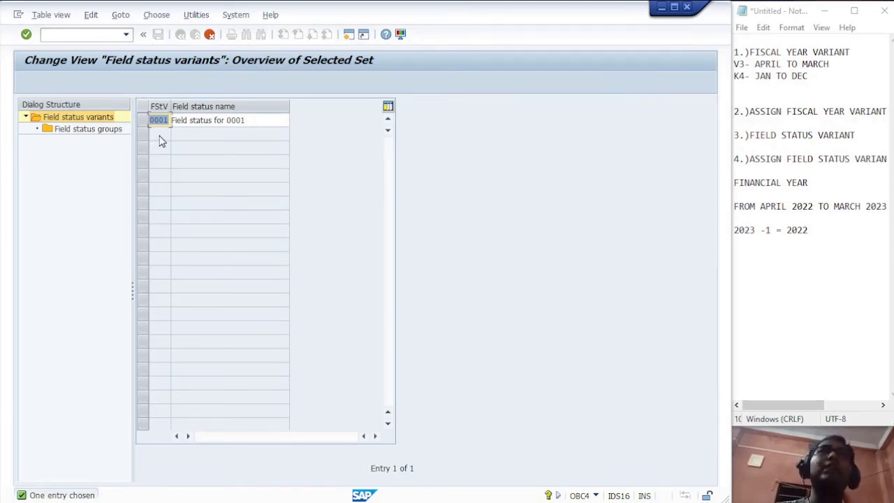
text(ECC1)
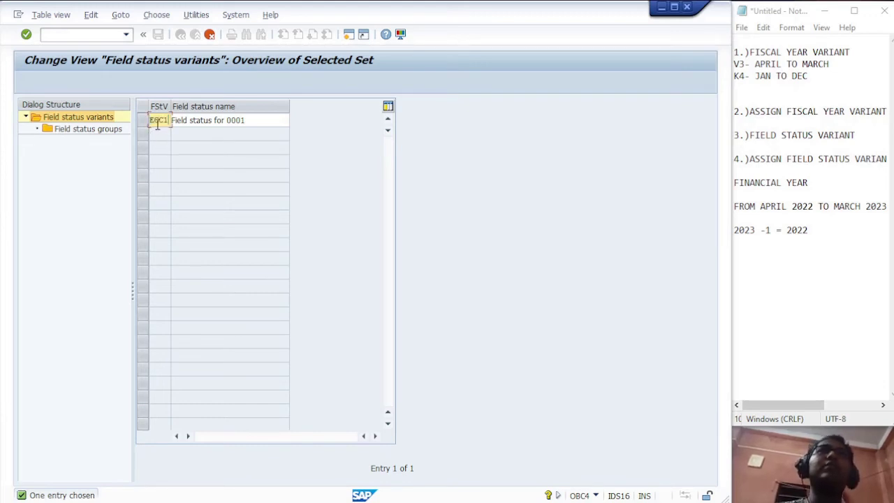
Name the copied variant "Field status for ECC1" and confirm the copy.
click(254, 121)
key(BackSpace)
key(BackSpace)
key(BackSpace)
key(BackSpace)
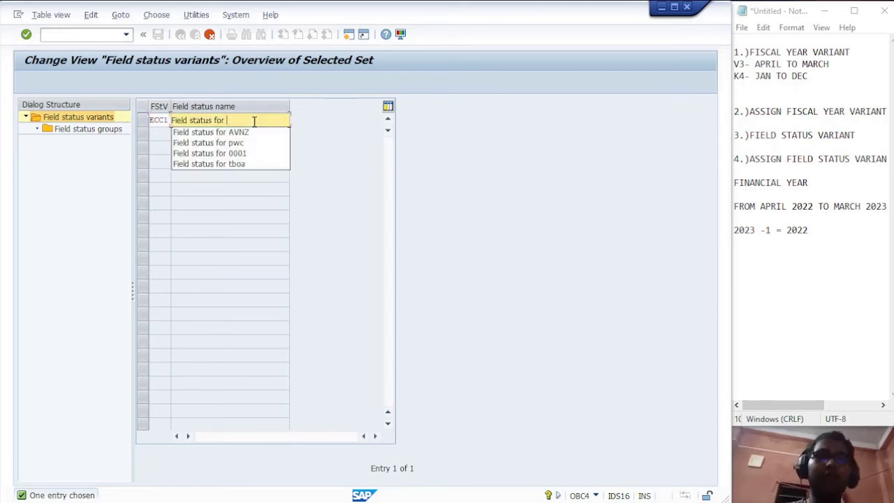
text(ECC1)
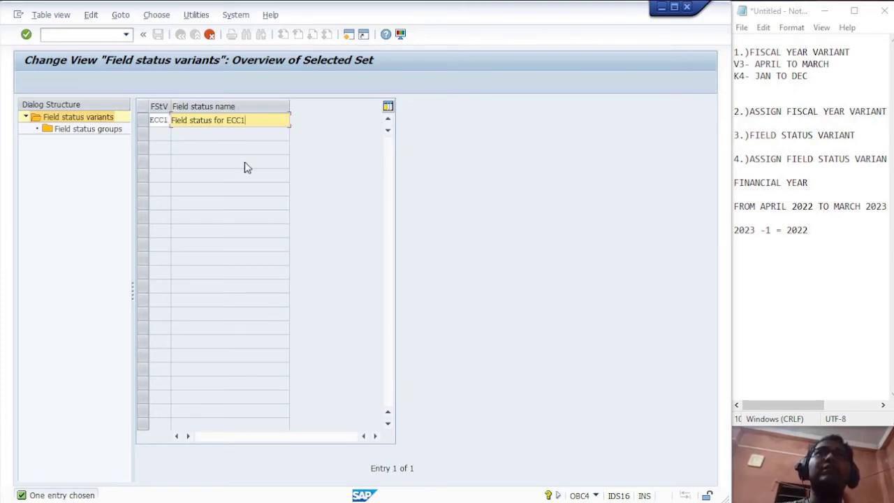
key(Return)
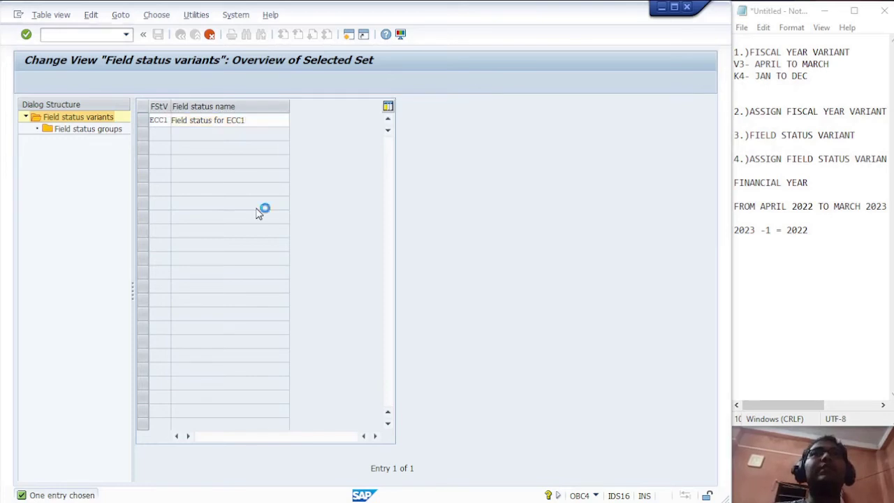
Copy the dependent entries, acknowledge the copy information and save field status variant ECC1 under the customizing request.
click(345, 217)
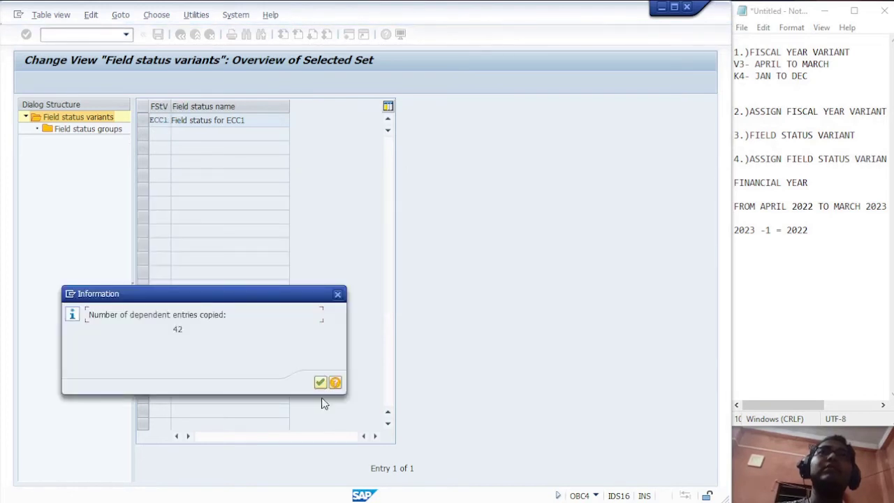
click(323, 383)
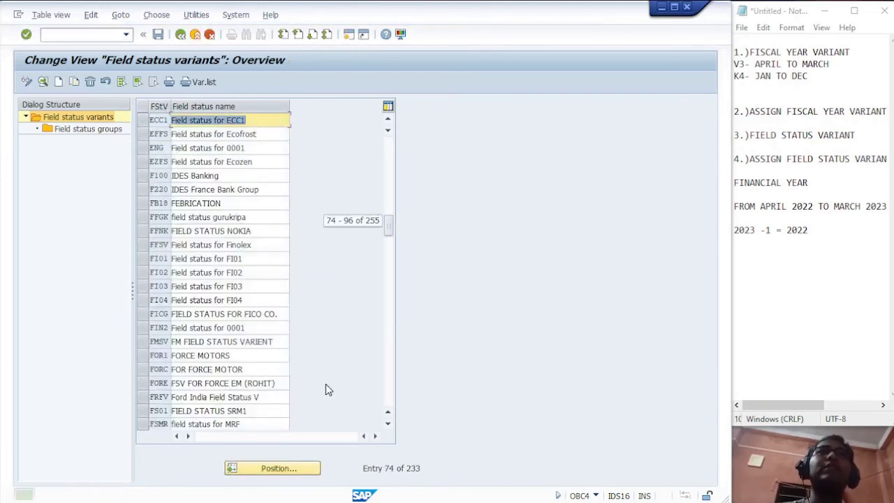
click(158, 35)
click(198, 222)
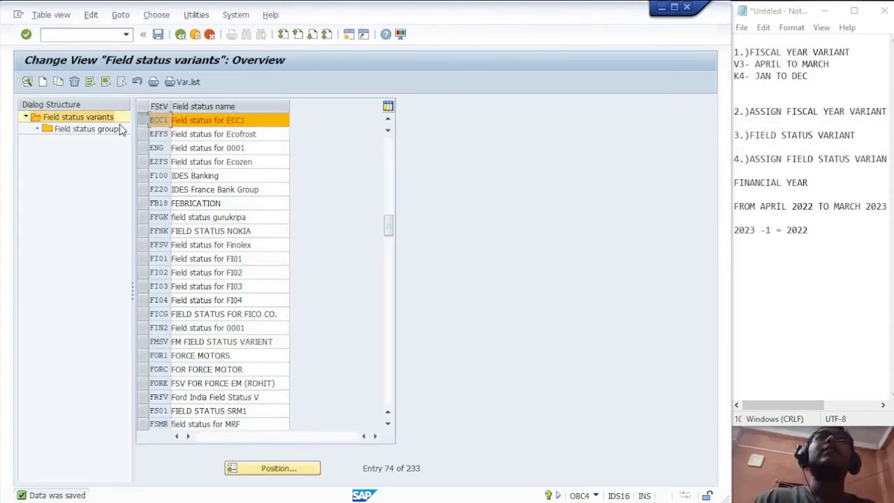
Open the field status groups of variant ECC1, review the whole list and save.
double_click(77, 133)
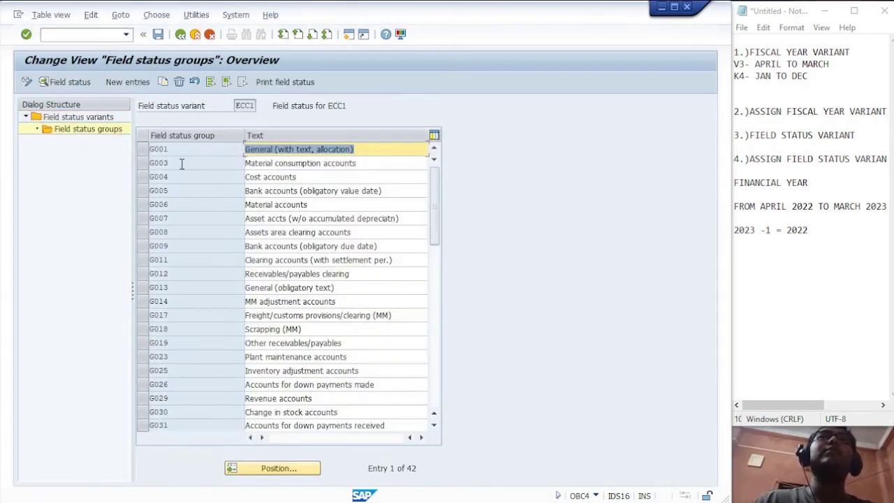
scroll(175, 167, down, 6)
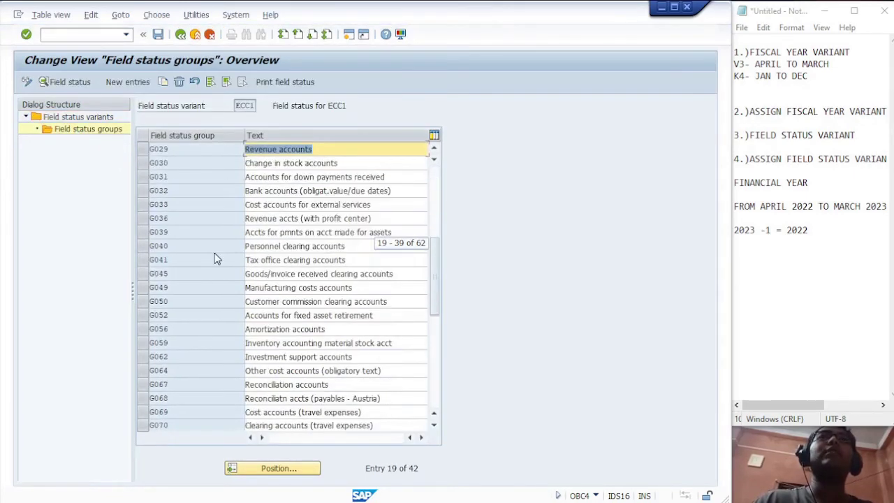
scroll(215, 259, down, 2)
scroll(217, 257, down, 1)
scroll(227, 268, up, 4)
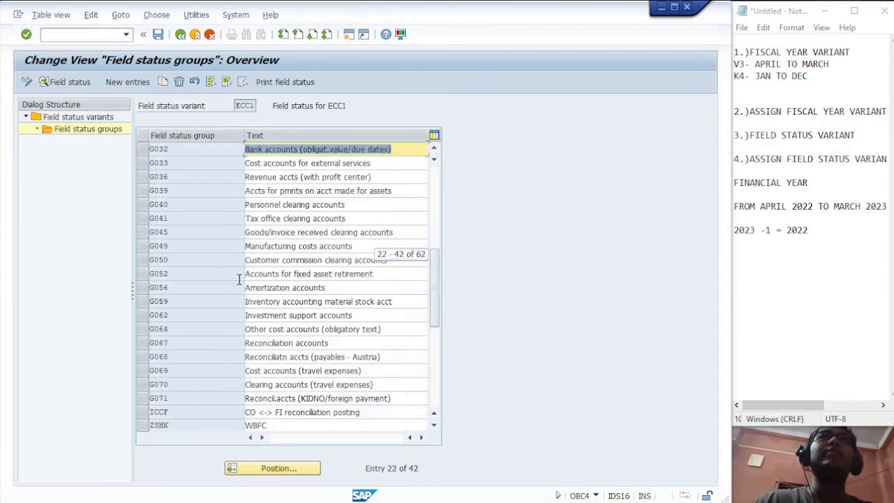
scroll(239, 283, up, 4)
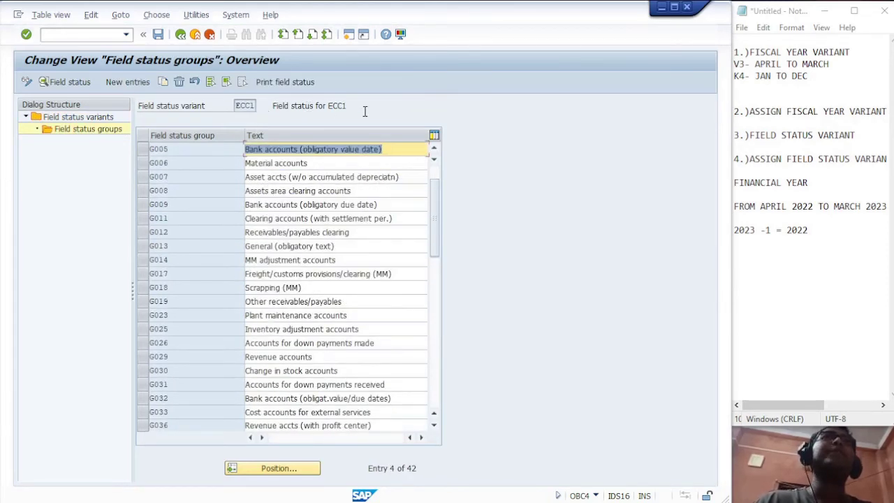
scroll(452, 247, up, 1)
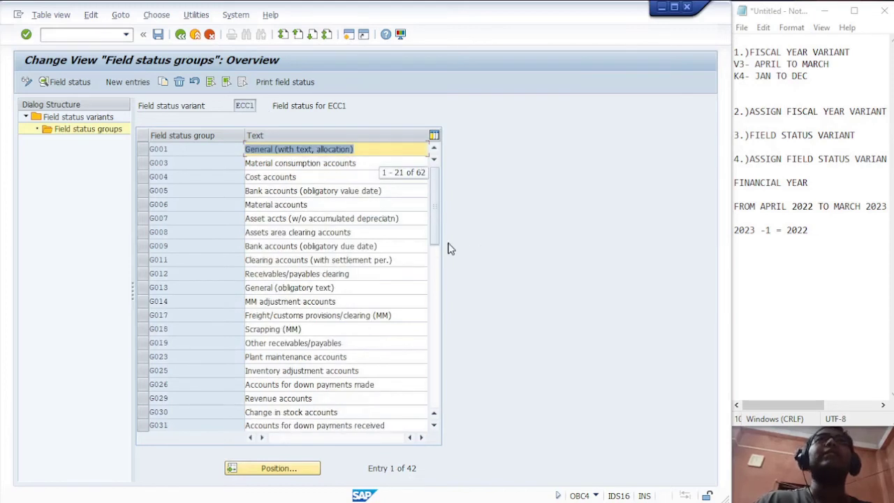
click(158, 34)
Return to the SAP Easy Access screen and start transaction OBC5 for assigning company codes to field status variants.
click(106, 38)
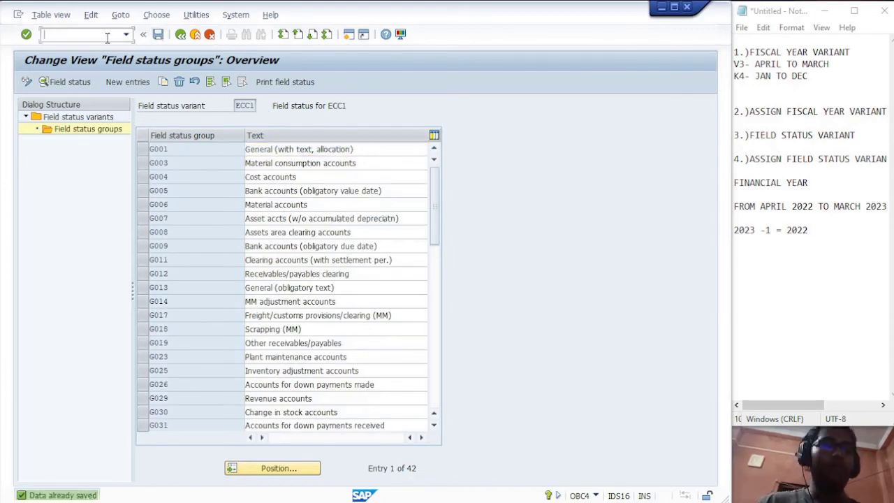
text(/n)
key(Return)
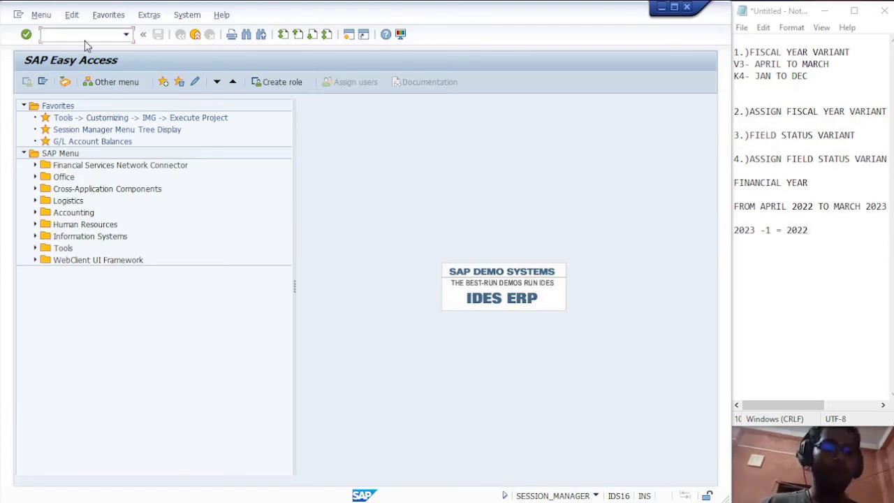
text(/NOB)
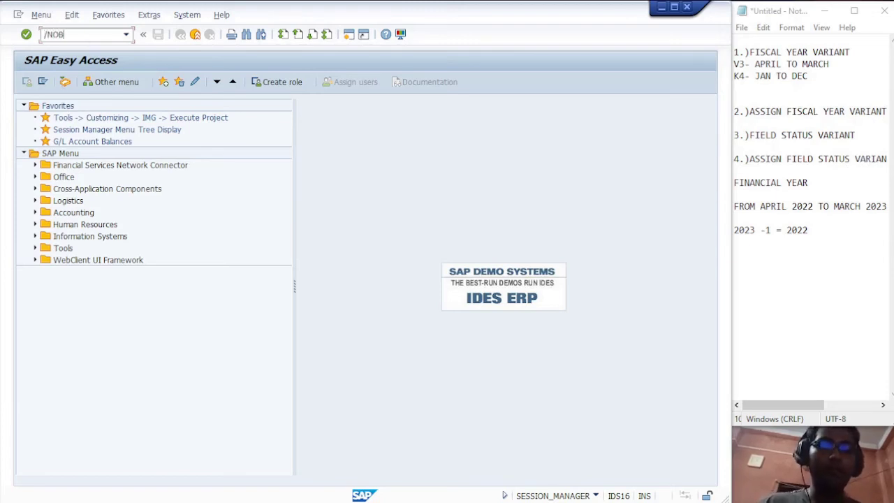
text(C5)
key(Return)
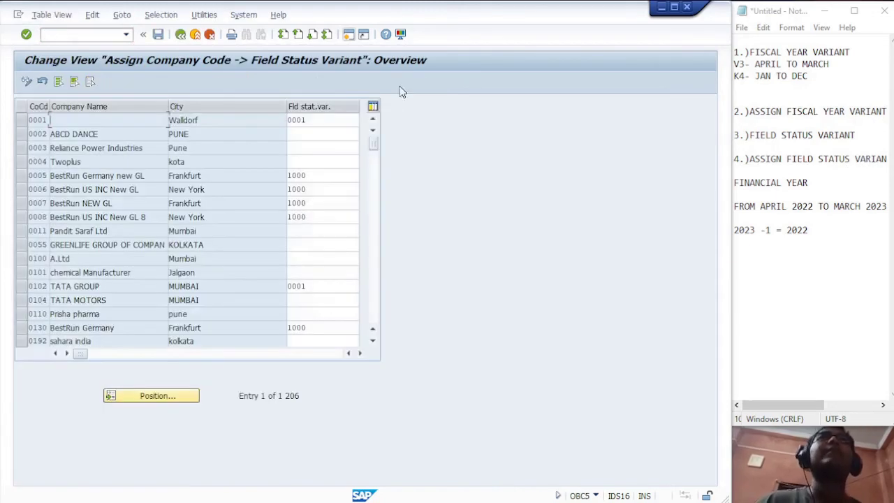
Position the list at company code ECC1 and assign it field status variant ECC1.
click(149, 397)
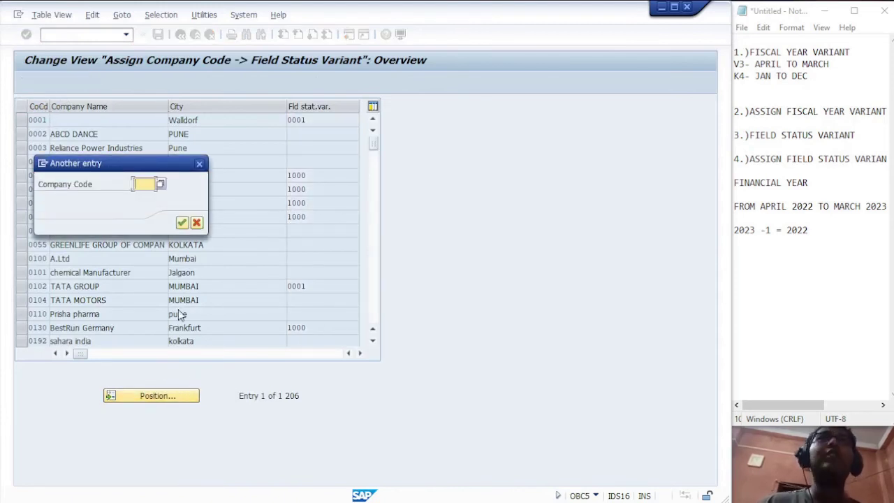
text(E)
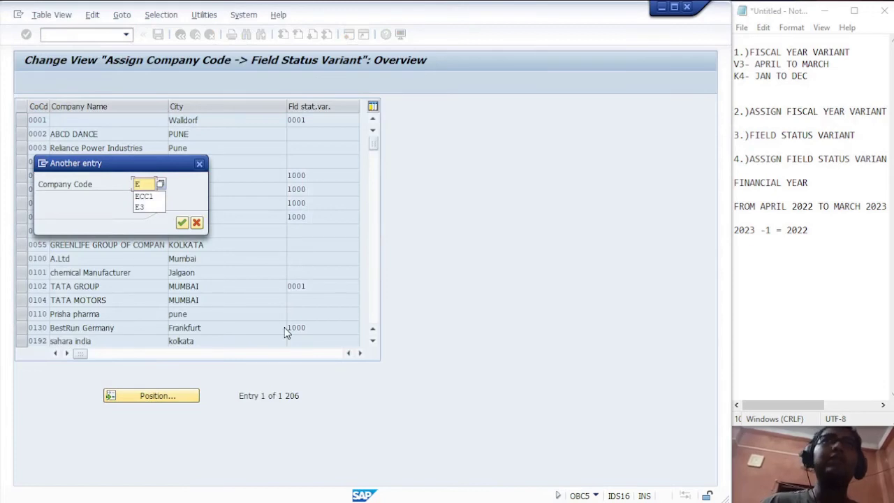
text(CC1)
key(Return)
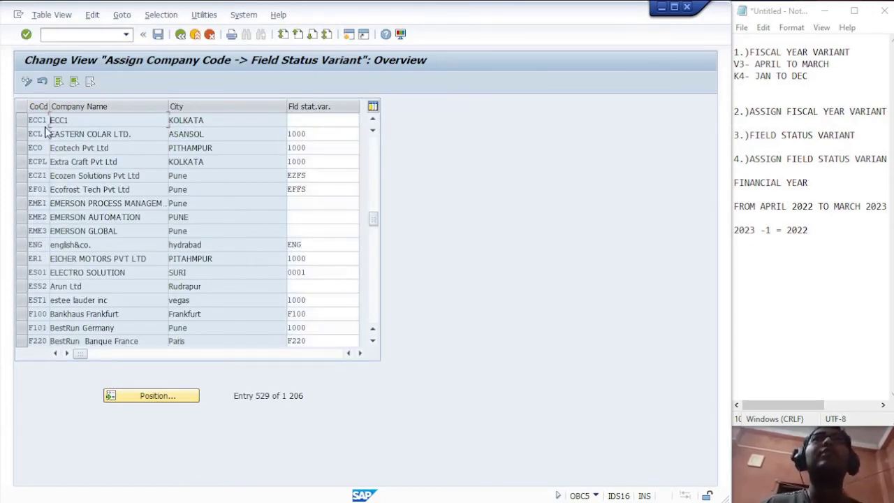
click(306, 119)
text(E)
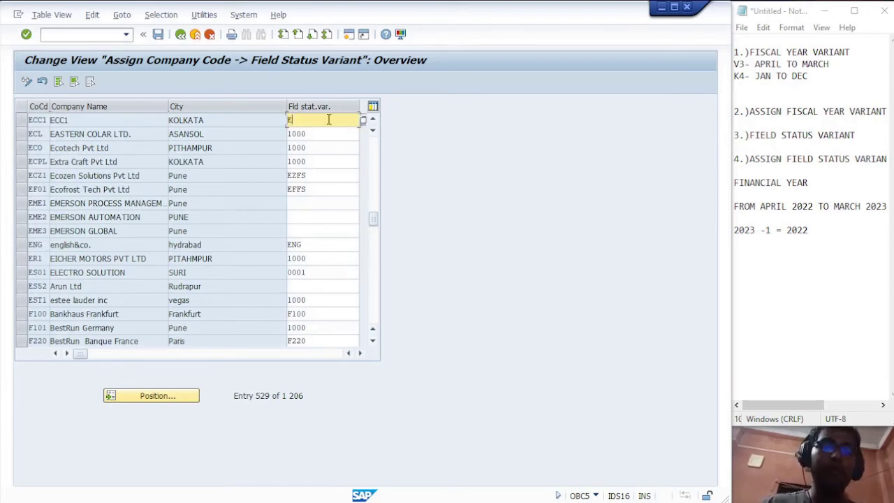
text(CC)
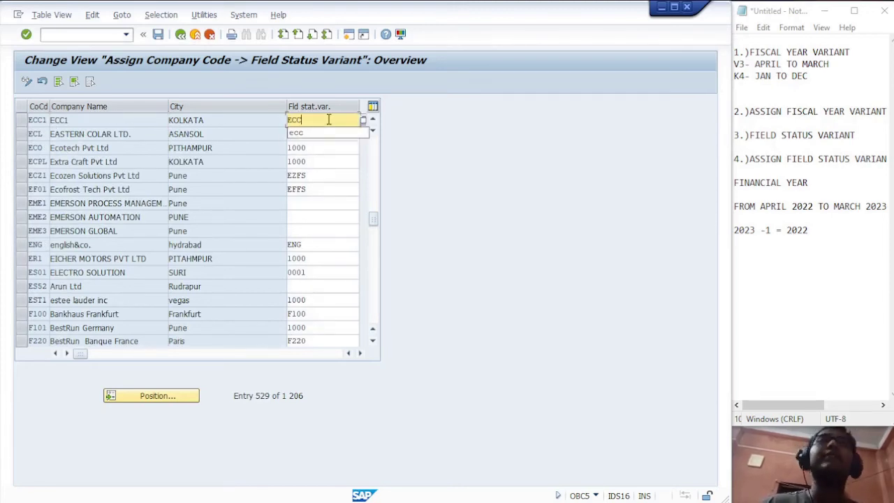
text(1)
key(Return)
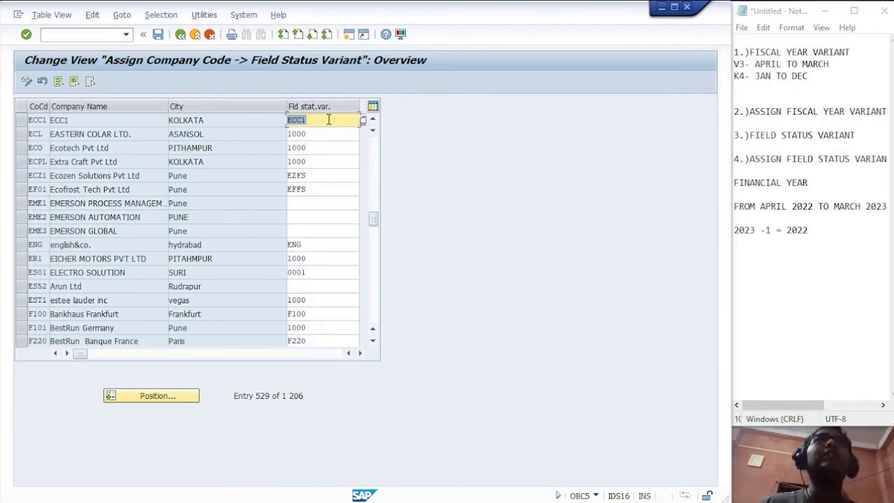
Save the assignment under the ENTERPRICE STRUCTURE customizing request and exit to the SAP Easy Access screen.
click(159, 35)
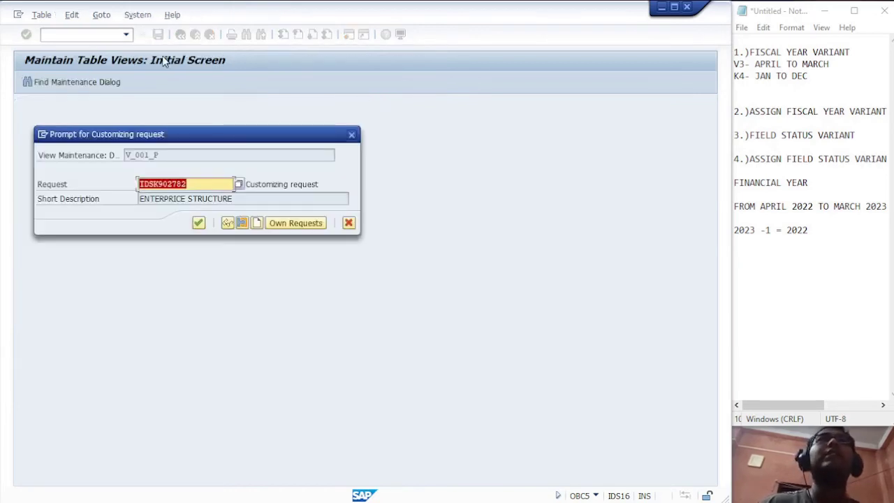
click(200, 223)
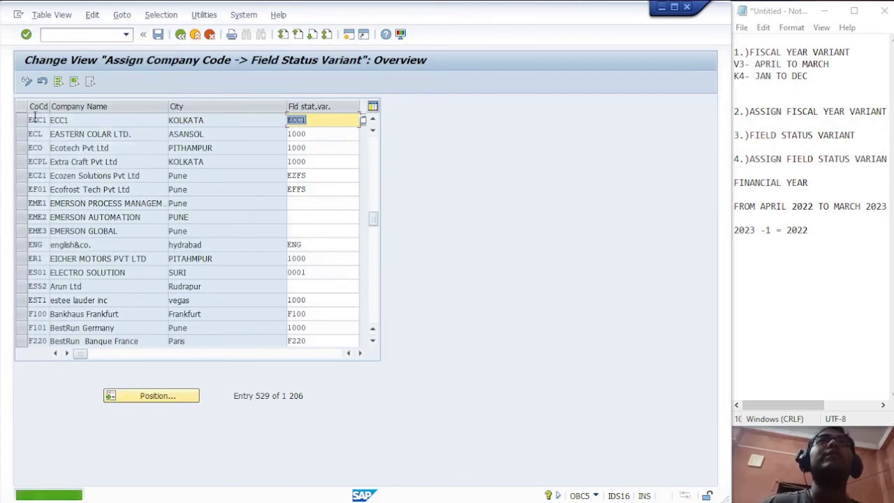
click(21, 120)
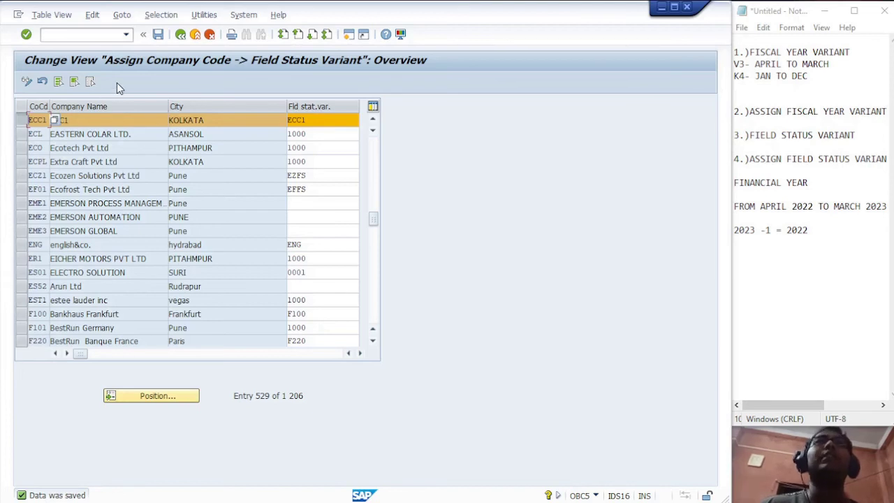
click(158, 34)
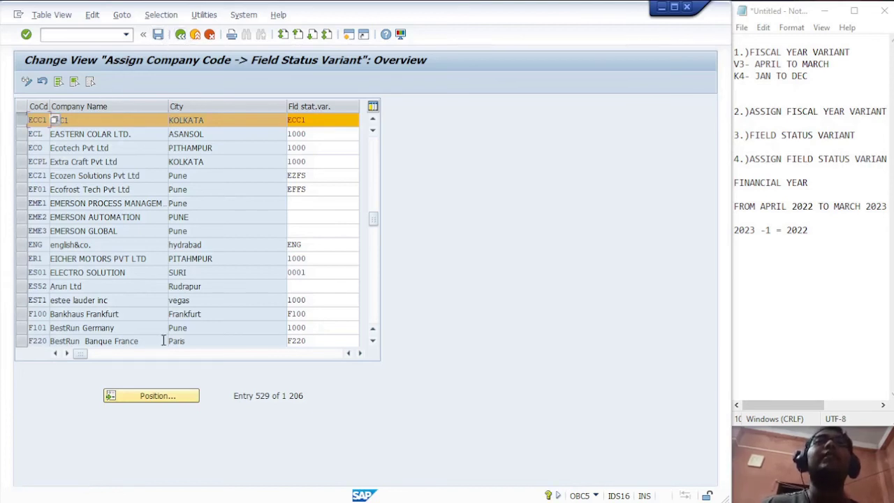
click(191, 35)
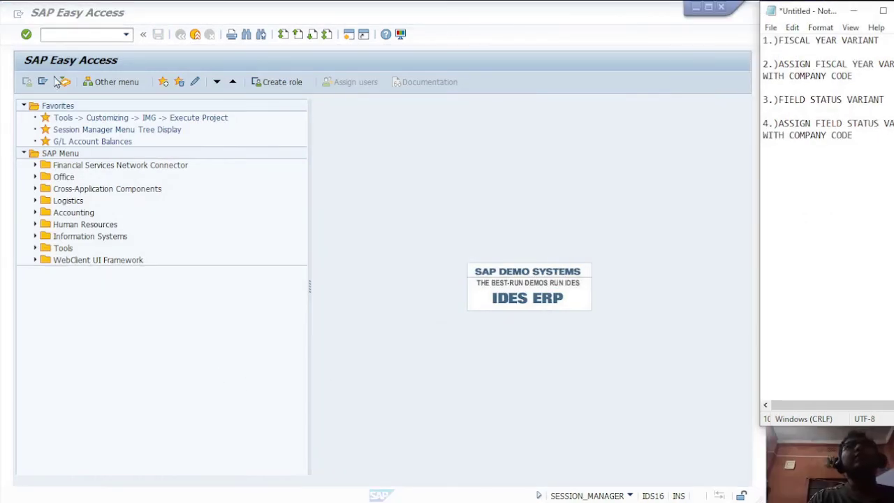
Start transaction SPRO and display the SAP Reference IMG.
click(66, 37)
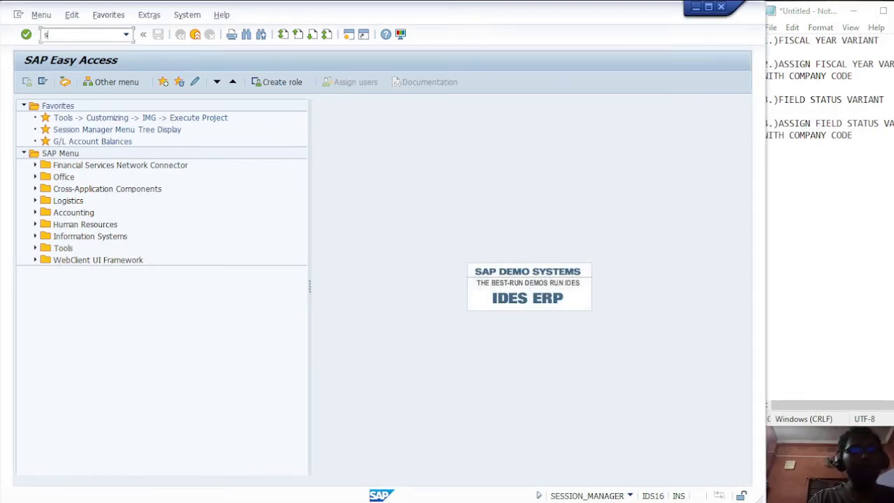
key(Return)
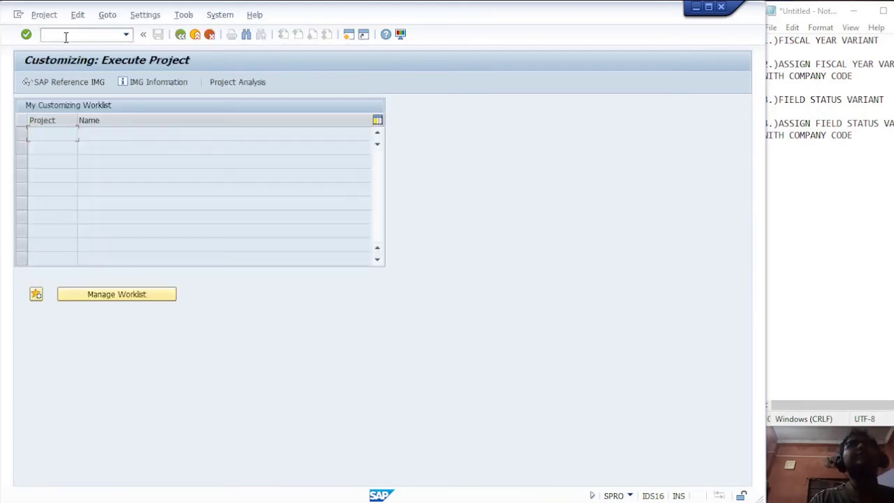
click(63, 81)
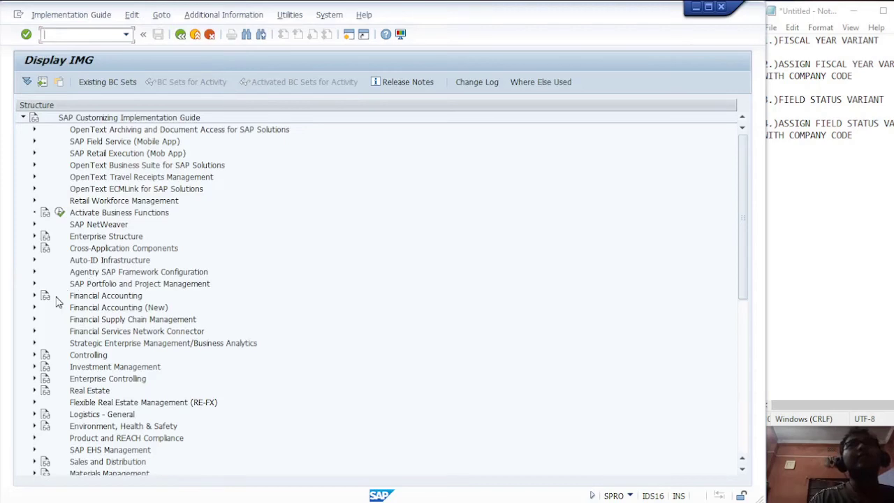
Open the Maintain Fiscal Year Variant activity in the Fiscal Year node of Financial Accounting Global Settings.
click(35, 296)
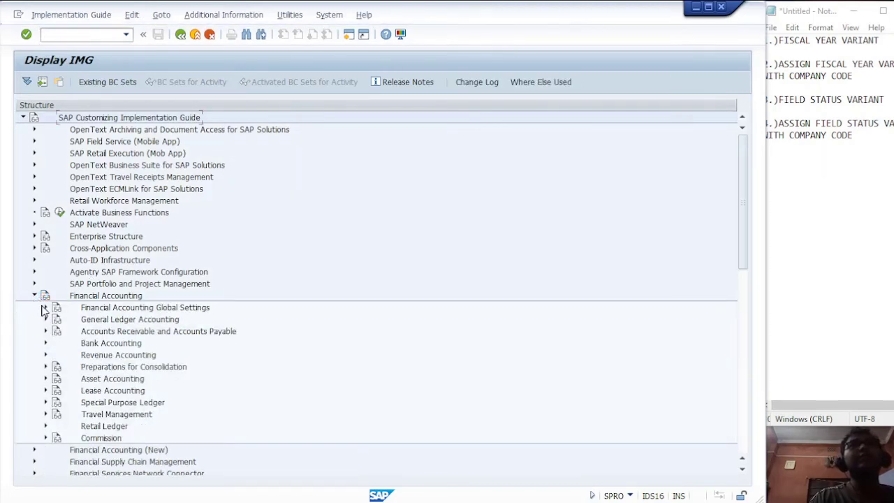
click(45, 308)
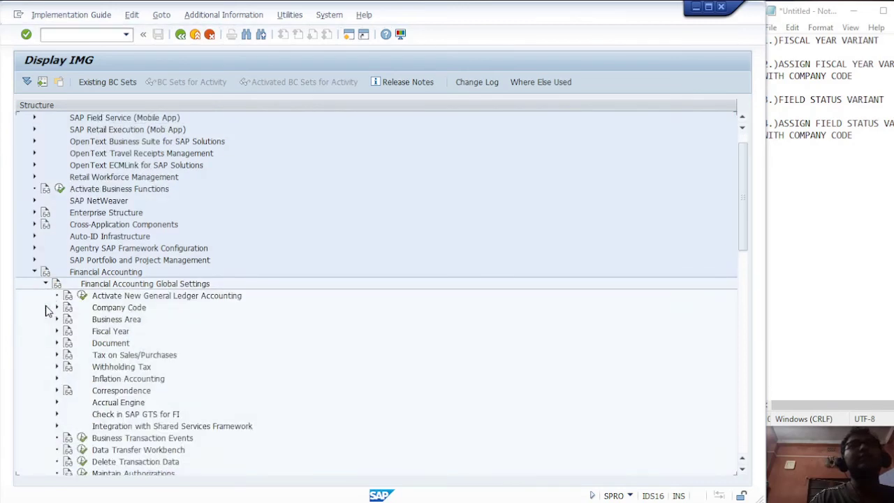
click(57, 331)
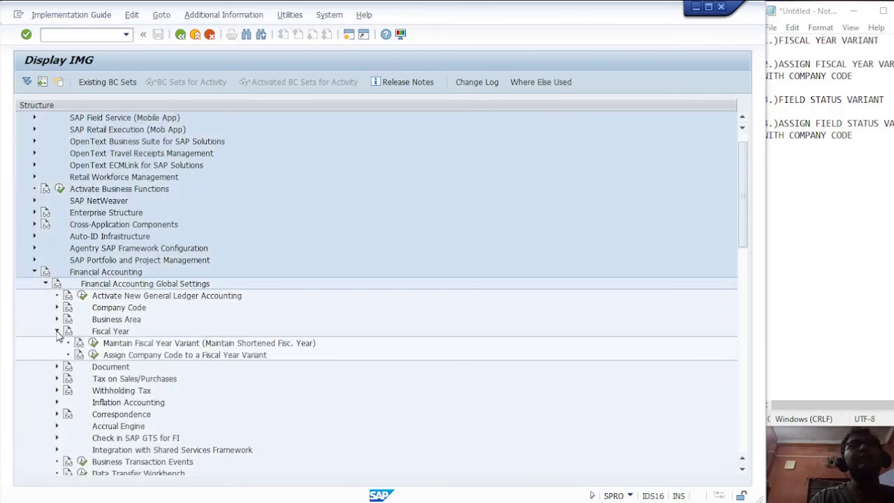
click(95, 344)
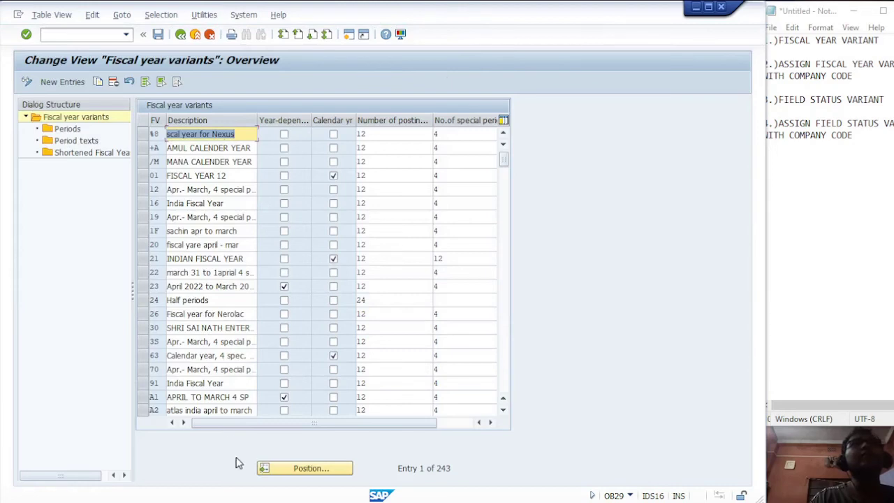
Find fiscal year variant E3 in the list and display its periods.
click(300, 468)
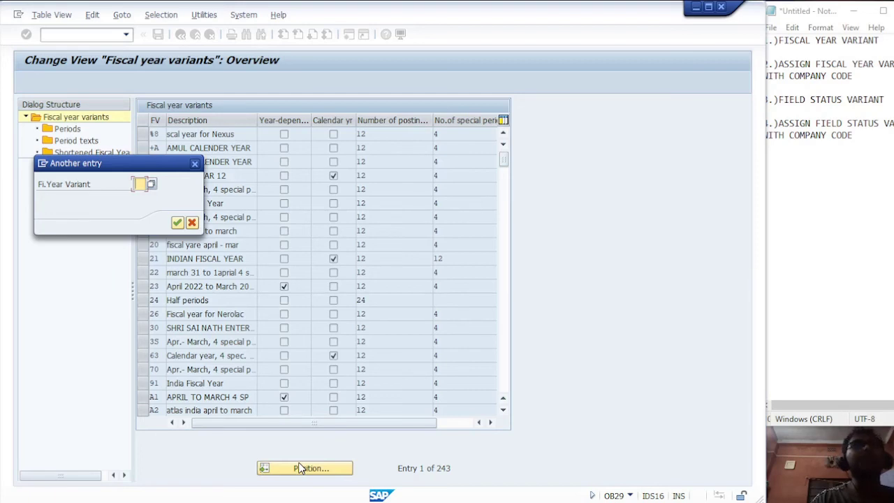
text(e3)
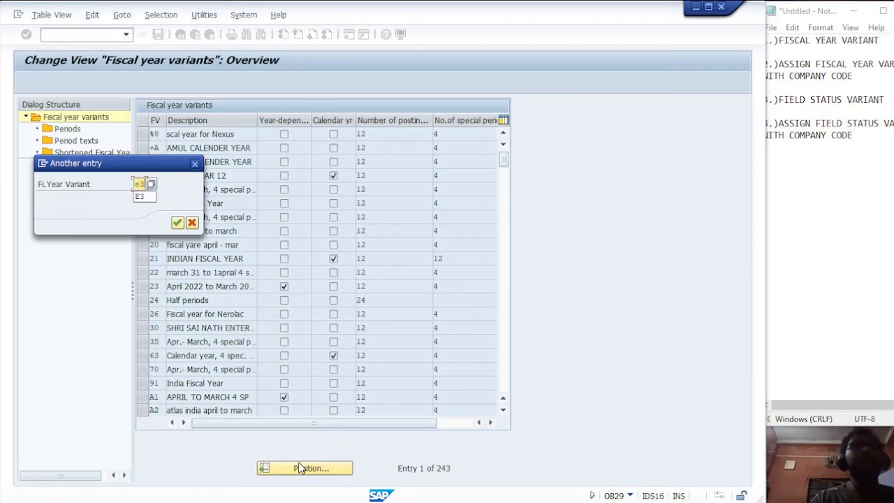
key(Return)
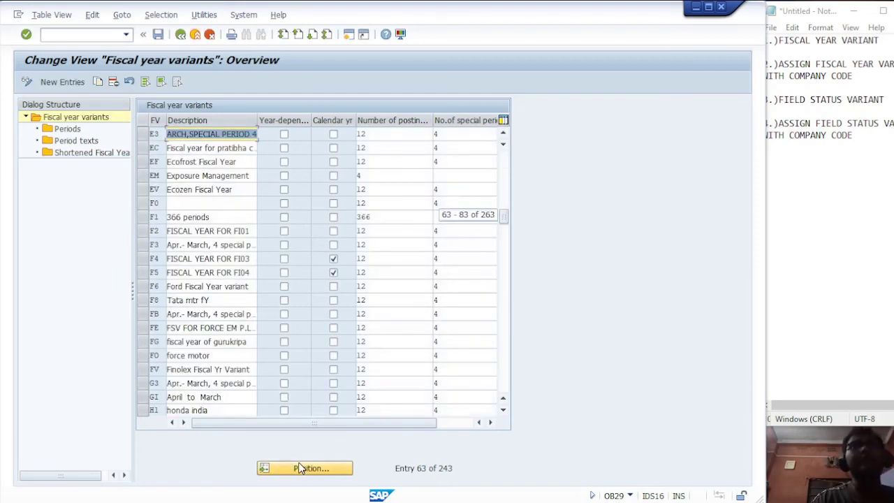
click(144, 134)
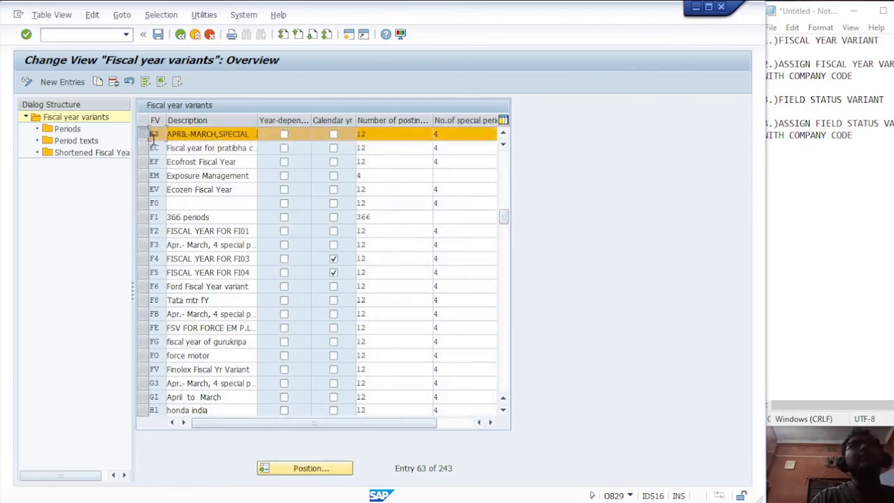
double_click(72, 132)
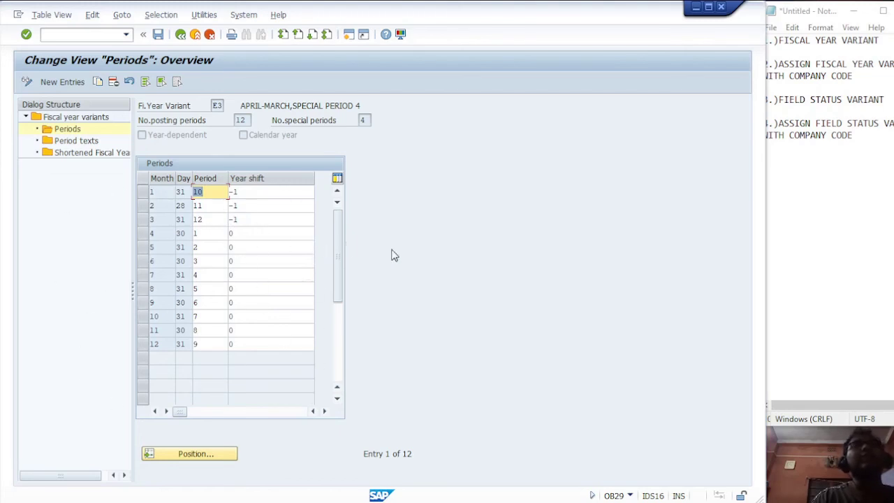
Return to the IMG structure and open the Assign Company Code to a Fiscal Year Variant activity.
click(180, 34)
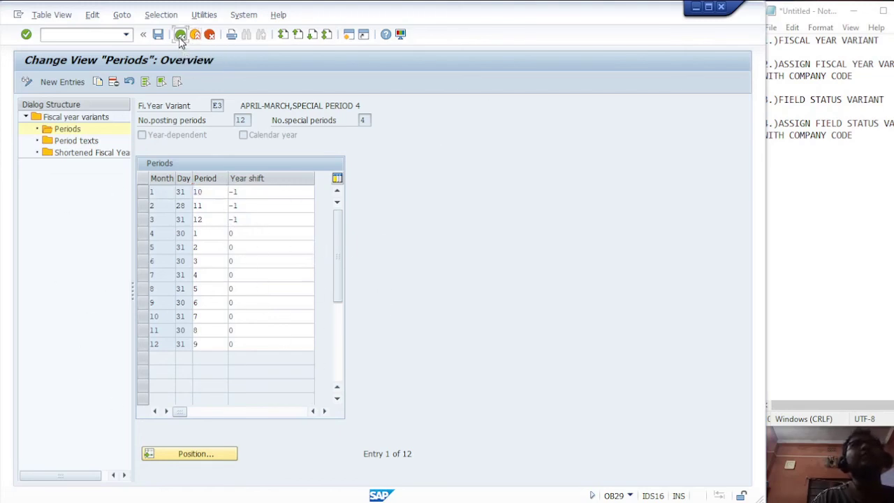
click(180, 34)
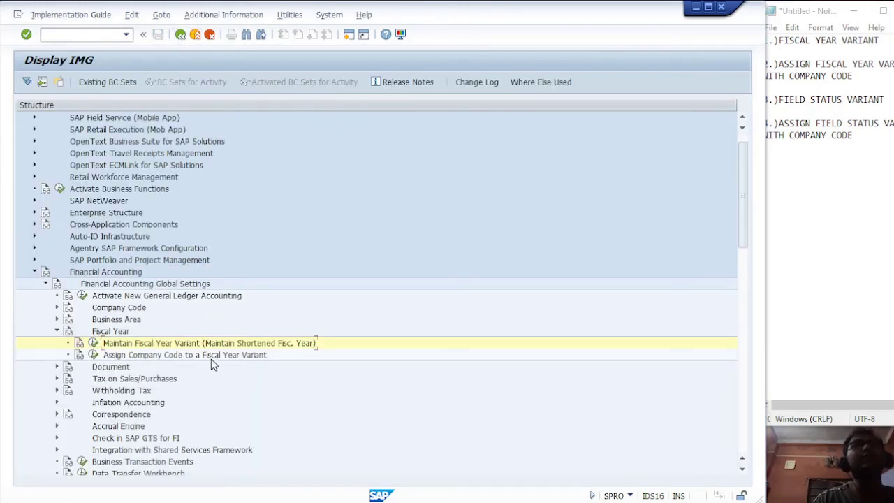
click(93, 356)
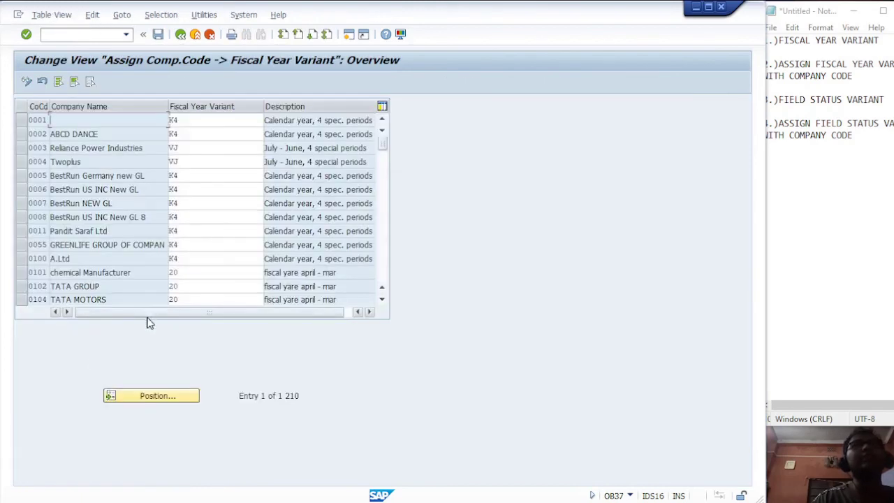
Find company code ECC1 in the list, check its fiscal year variant assignment and return to the IMG structure.
click(155, 394)
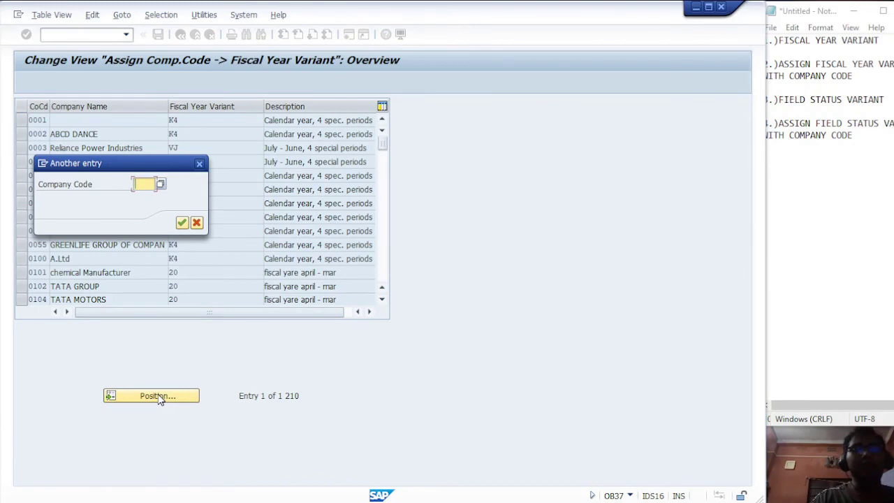
text(ECC1)
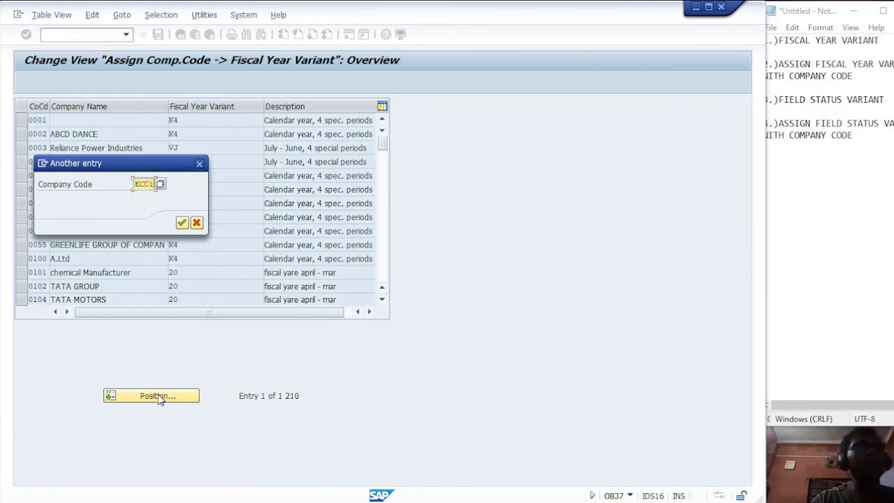
key(Return)
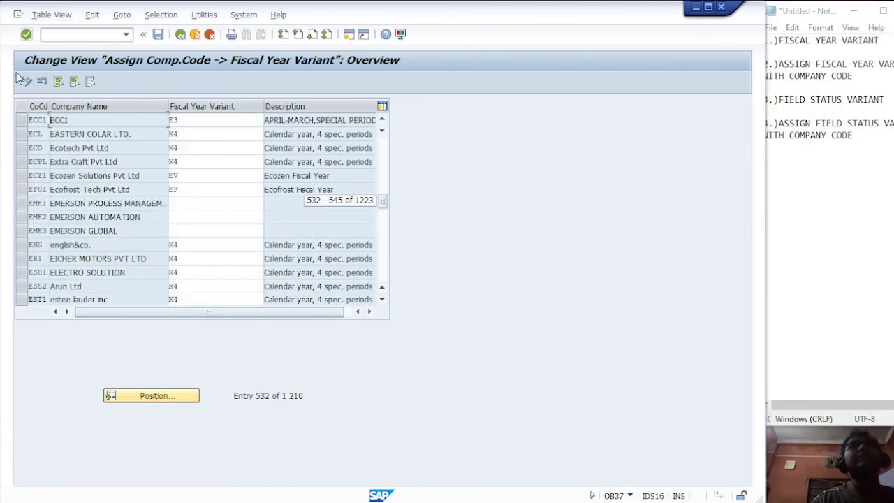
click(21, 120)
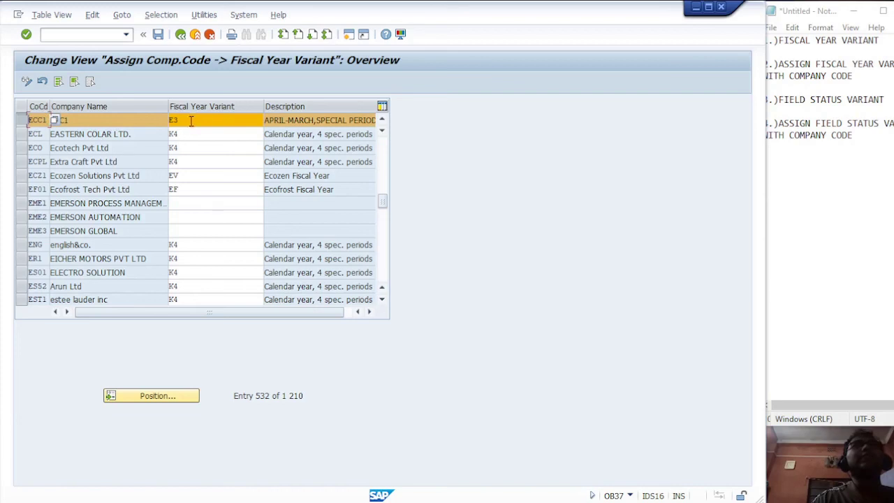
click(181, 35)
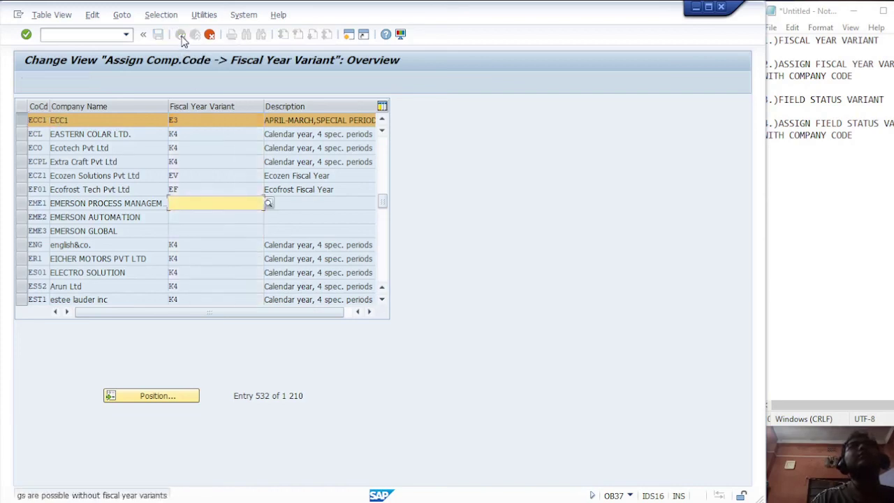
click(209, 35)
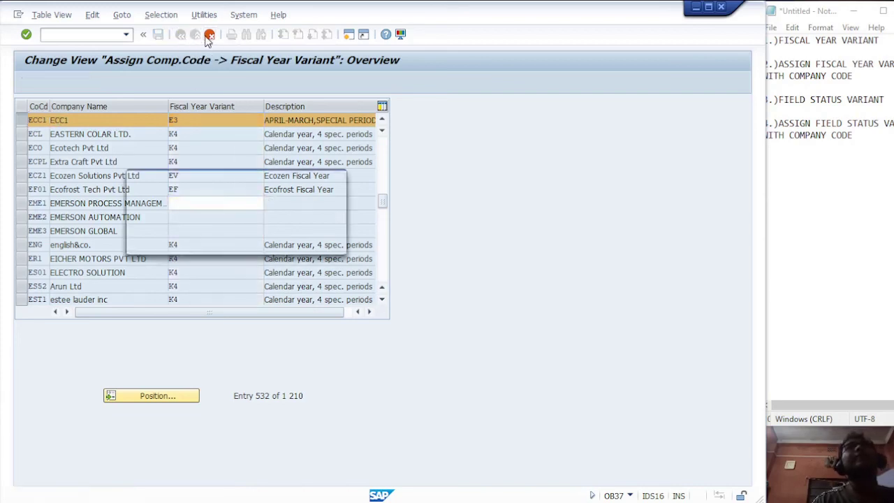
click(194, 244)
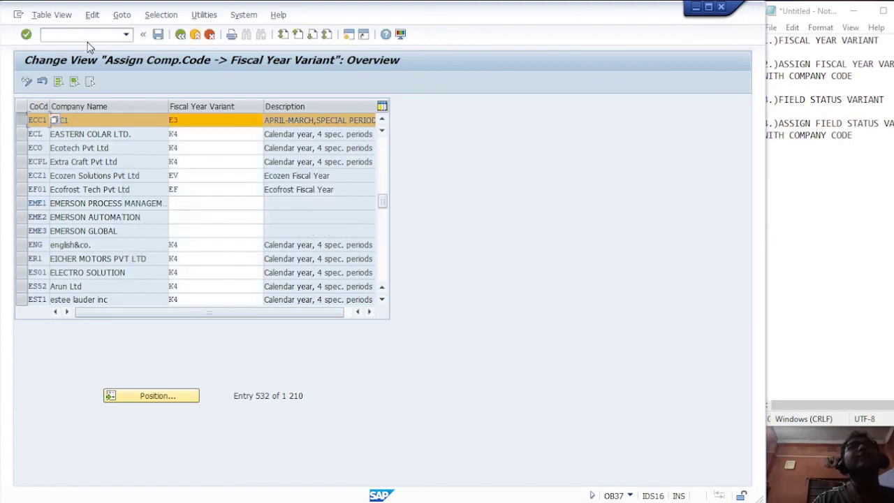
click(181, 34)
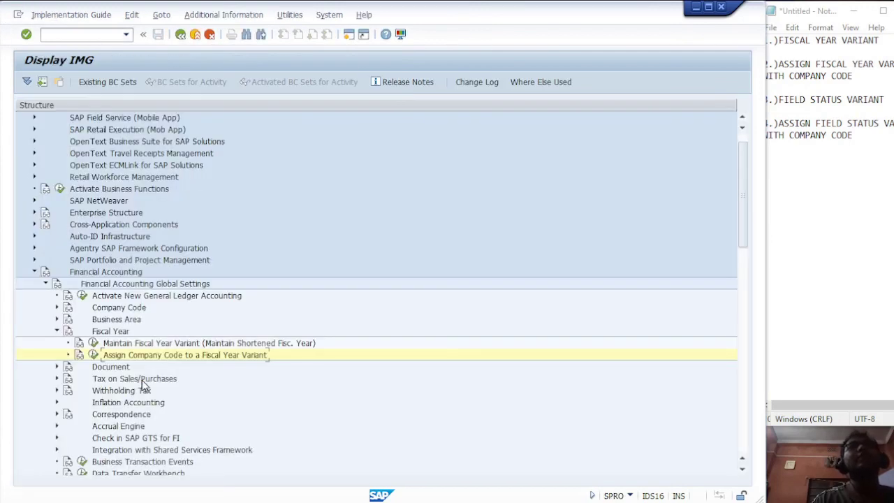
Open the Define Field Status Variants activity under Financial Accounting (New), Global Settings (New), Ledgers, Fields.
click(34, 272)
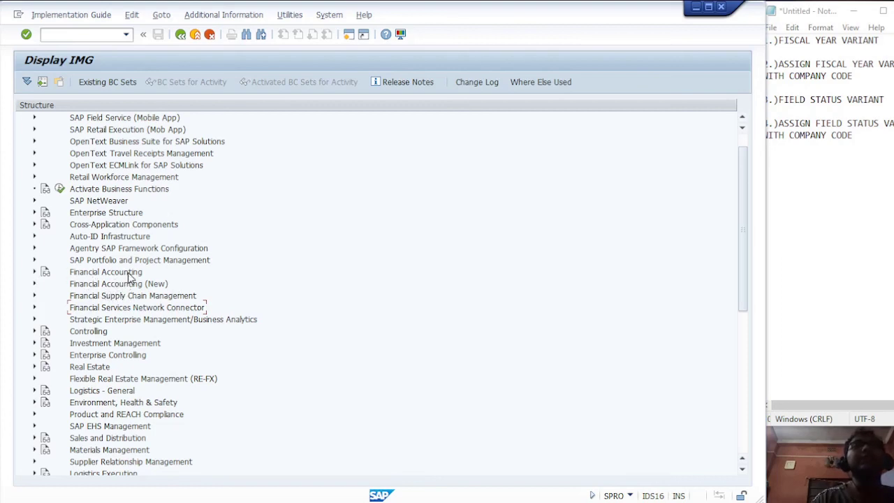
click(34, 284)
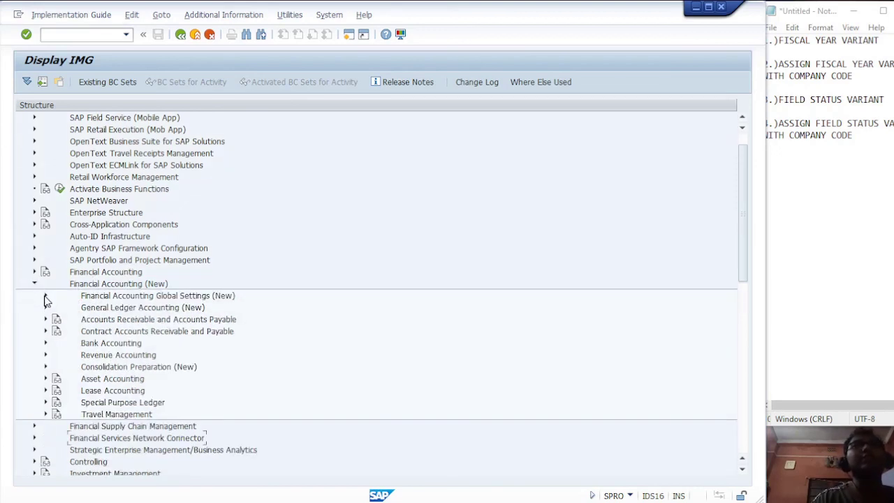
click(45, 296)
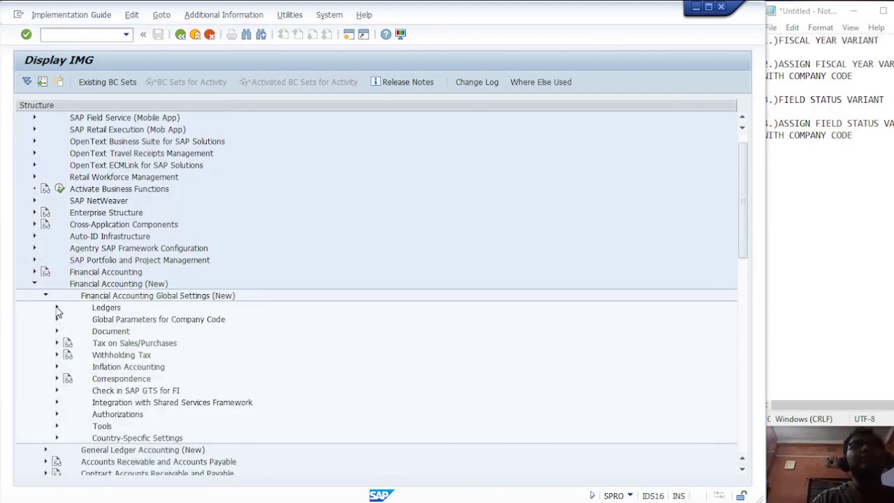
click(58, 308)
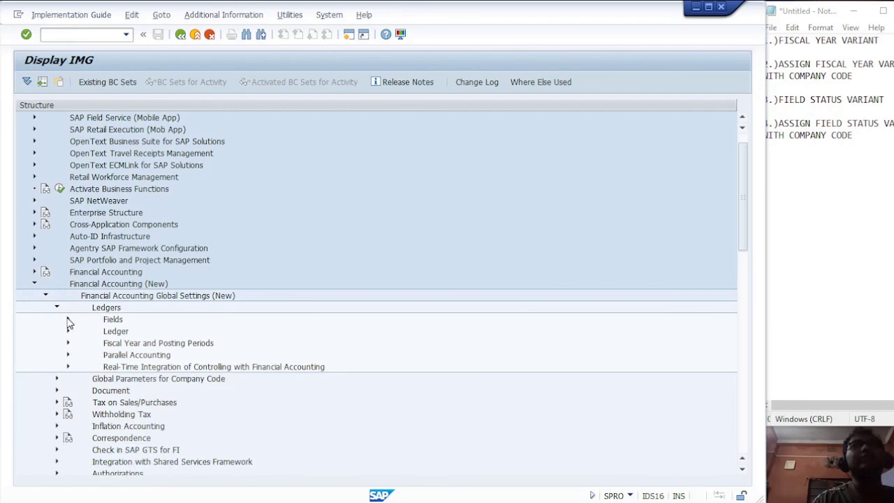
click(68, 319)
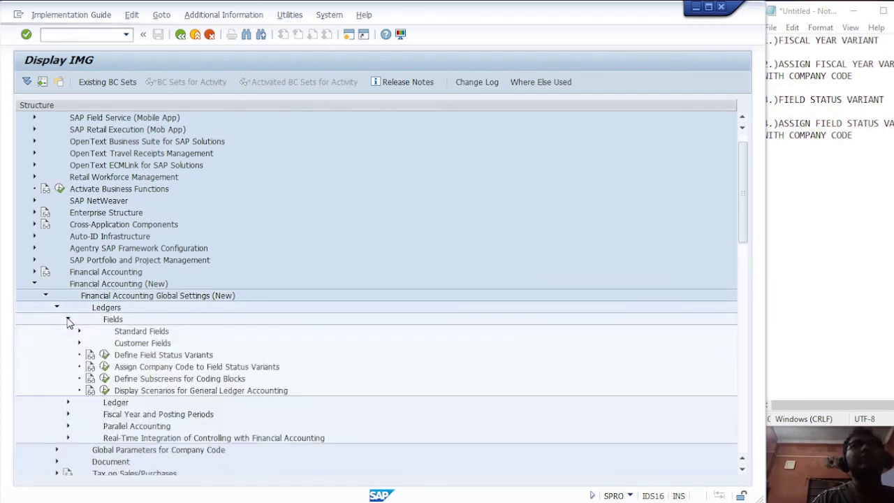
click(105, 356)
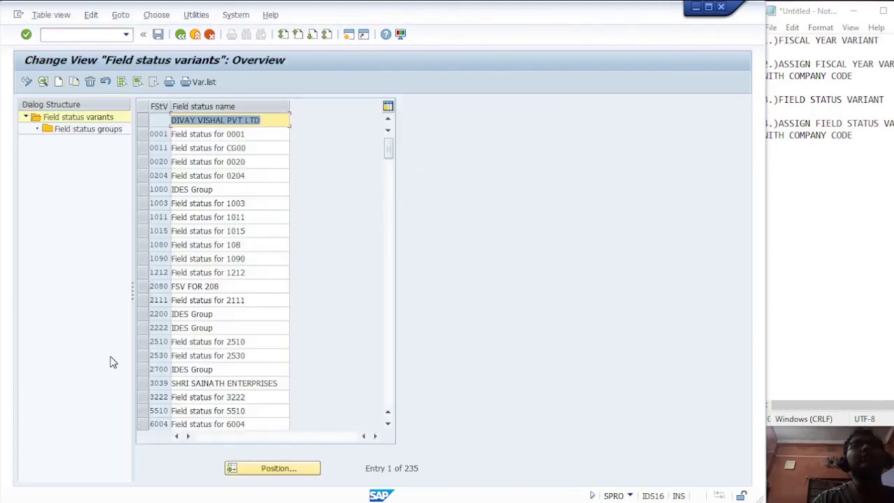
Find field status variant ECC1, display its field status groups and return to the IMG structure.
click(275, 472)
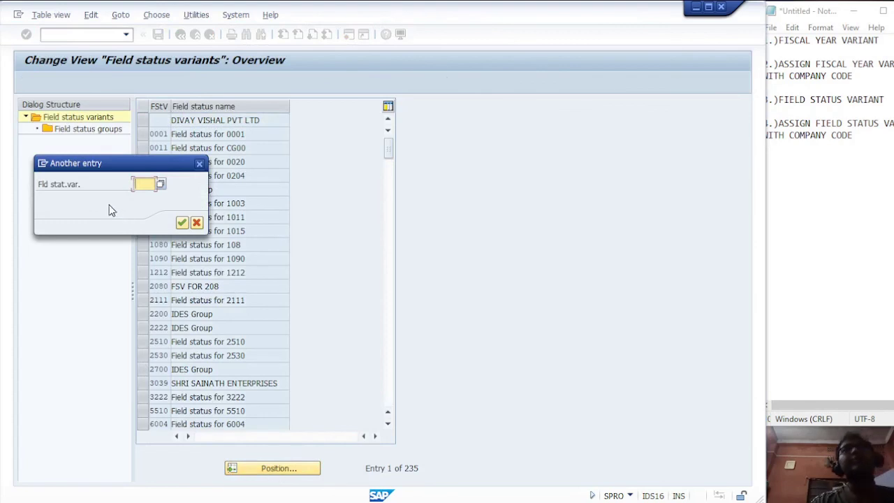
text(ECC1)
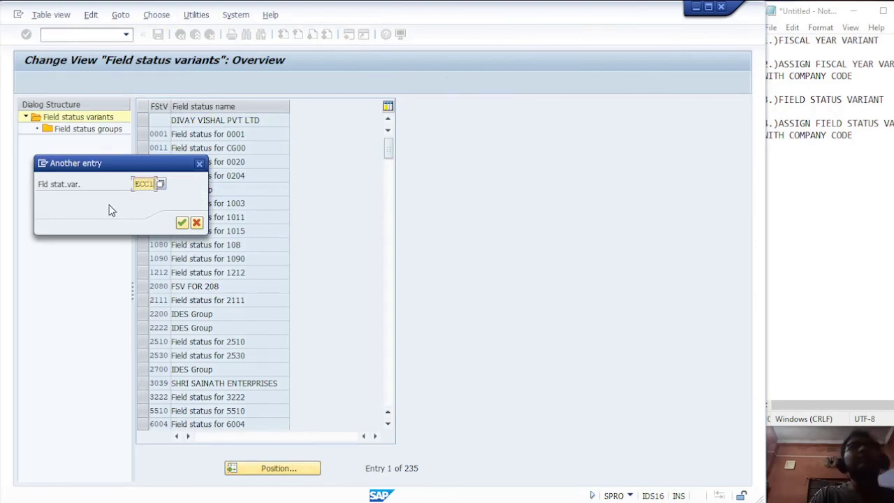
key(Return)
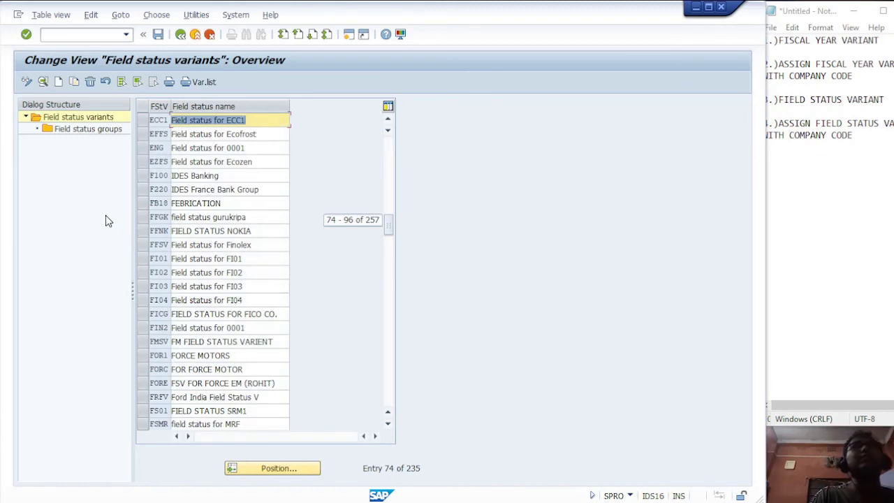
click(142, 125)
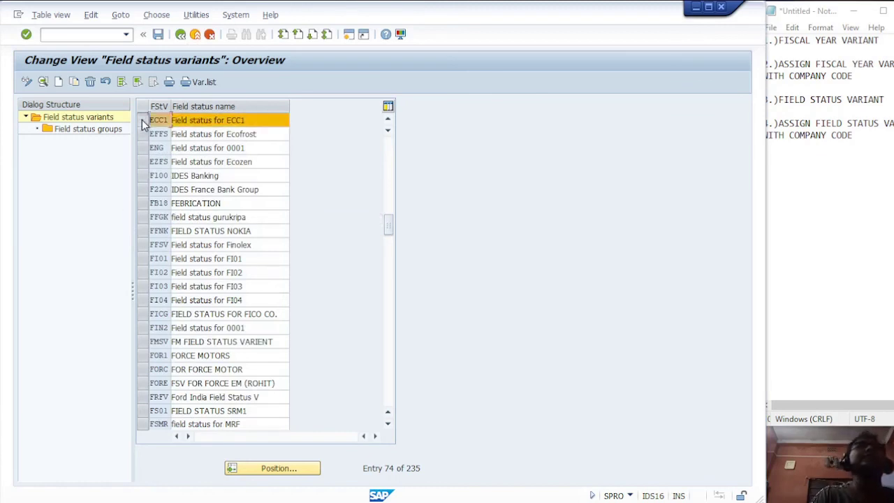
double_click(84, 130)
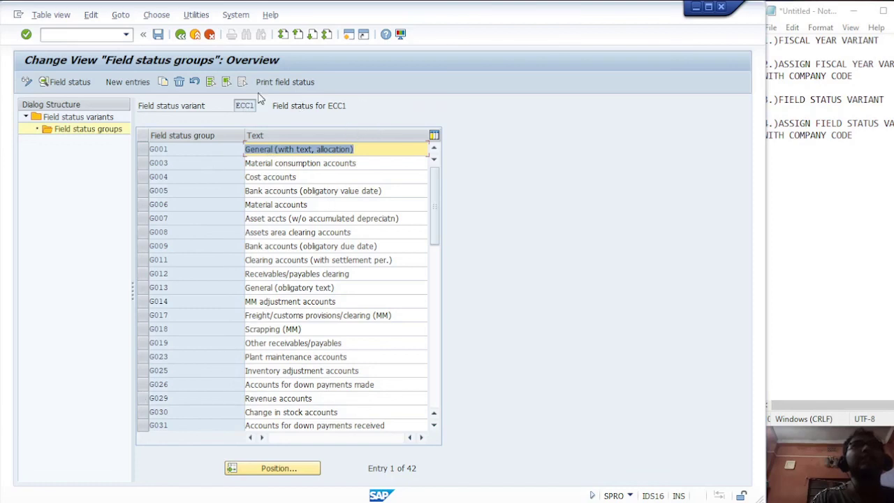
click(180, 35)
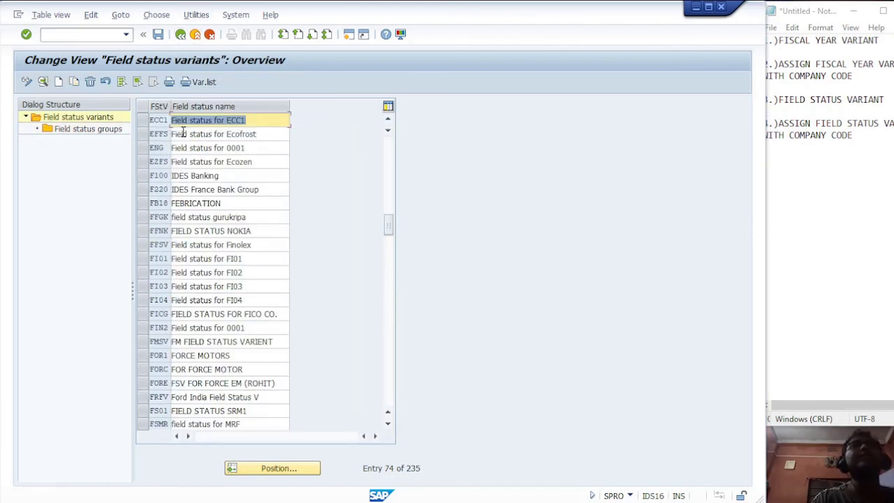
click(181, 34)
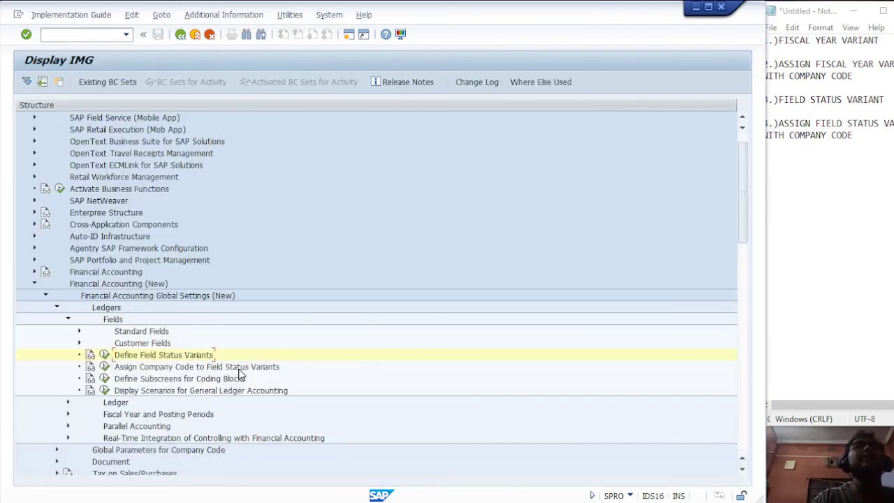
Check company code ECC1's entry in the Assign Company Code to Field Status Variants activity, then return to the IMG structure.
click(104, 367)
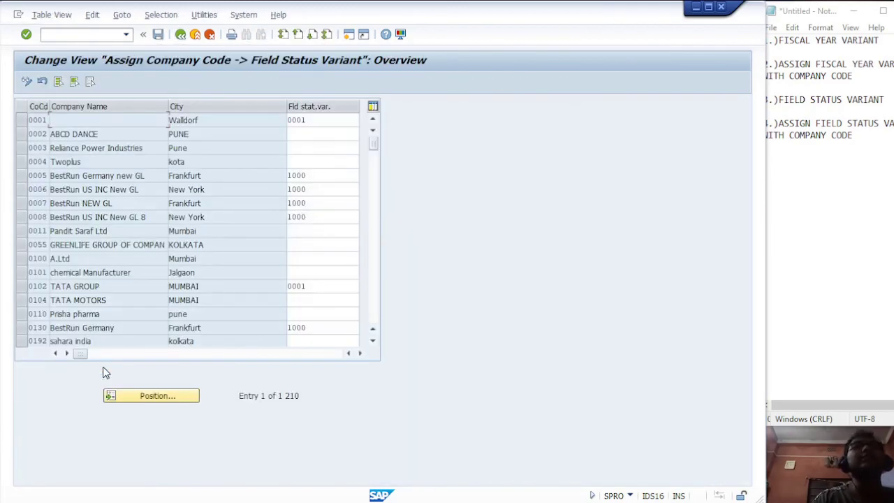
click(146, 396)
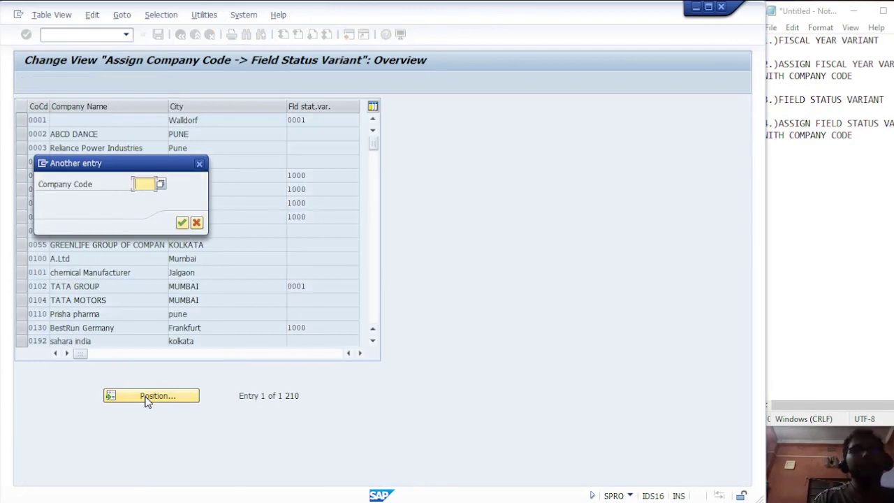
text(ECC1)
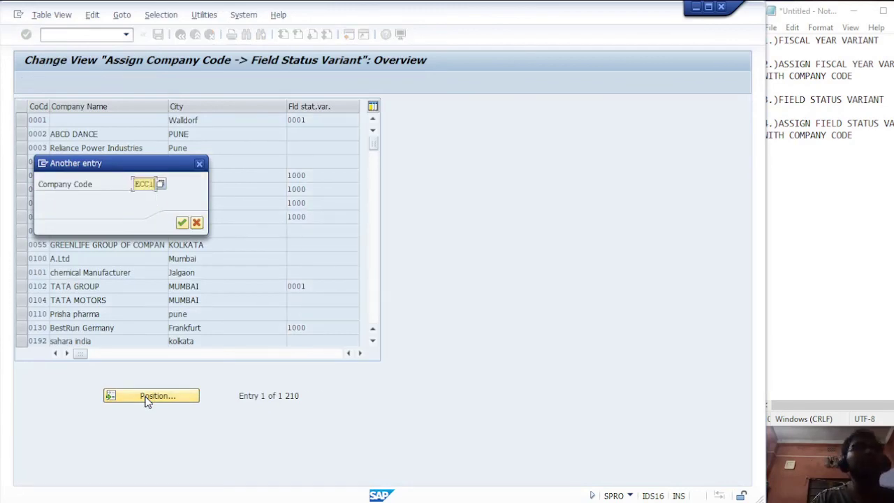
key(Return)
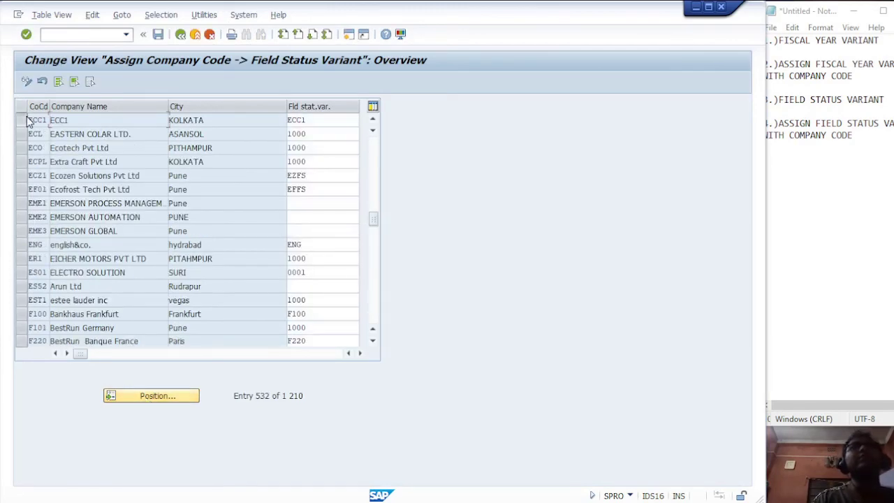
click(23, 119)
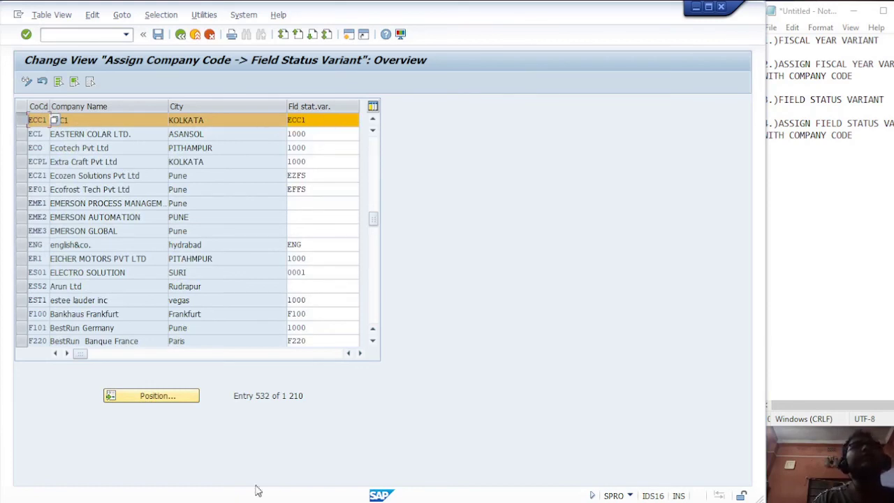
click(180, 34)
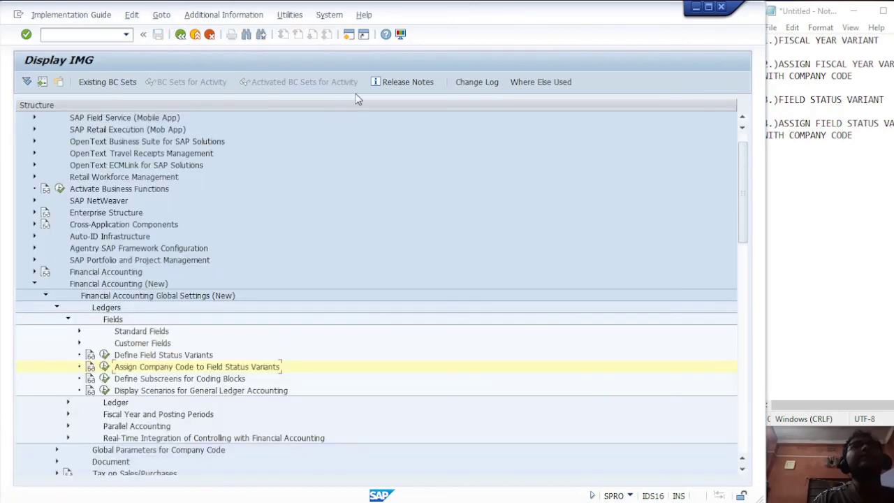